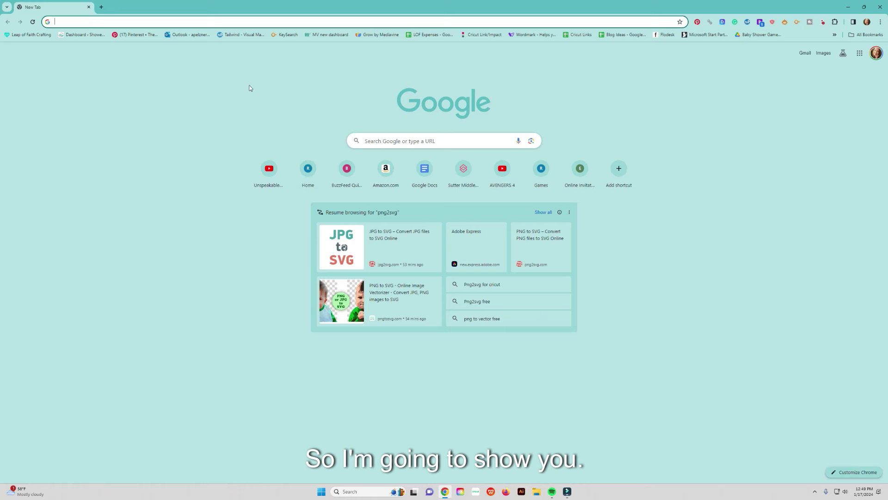
Search the web for "pixa" and open the Pixabay website from the results.
text(pixa)
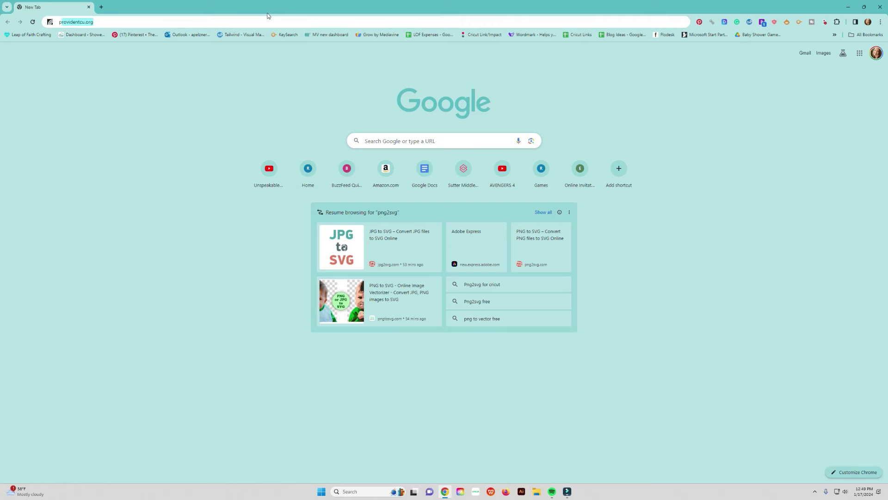
key(Return)
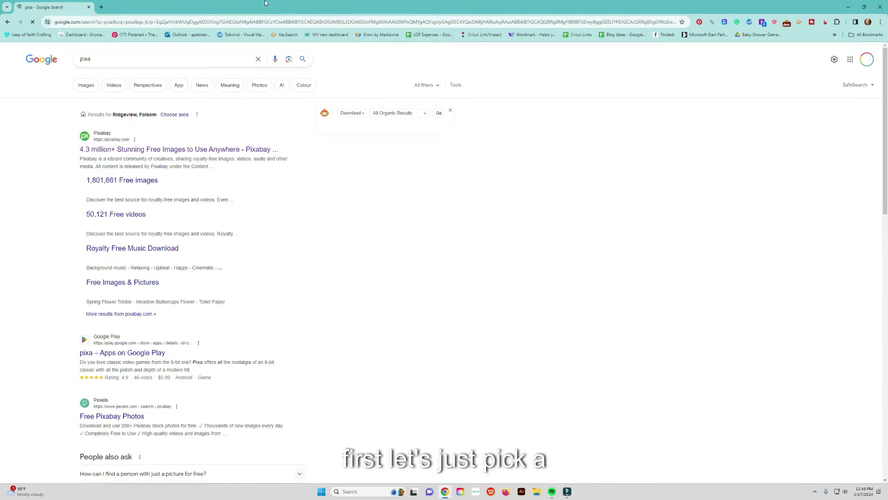
click(242, 150)
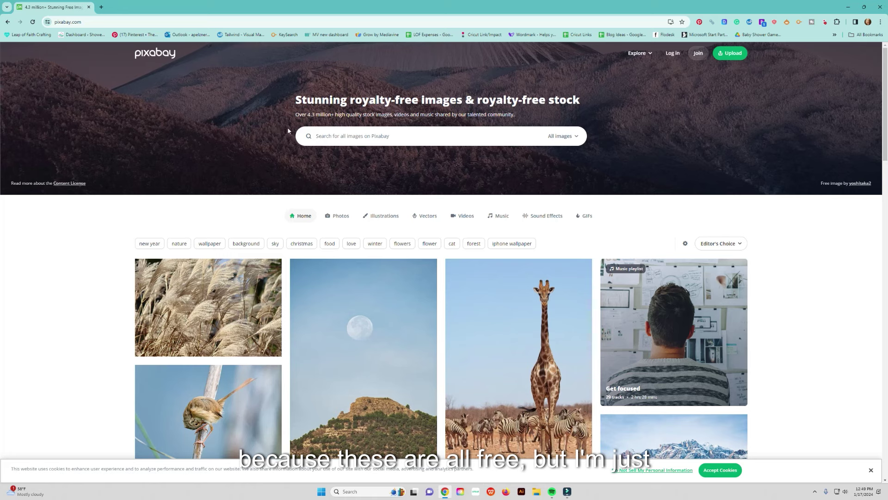
click(327, 135)
text(big)
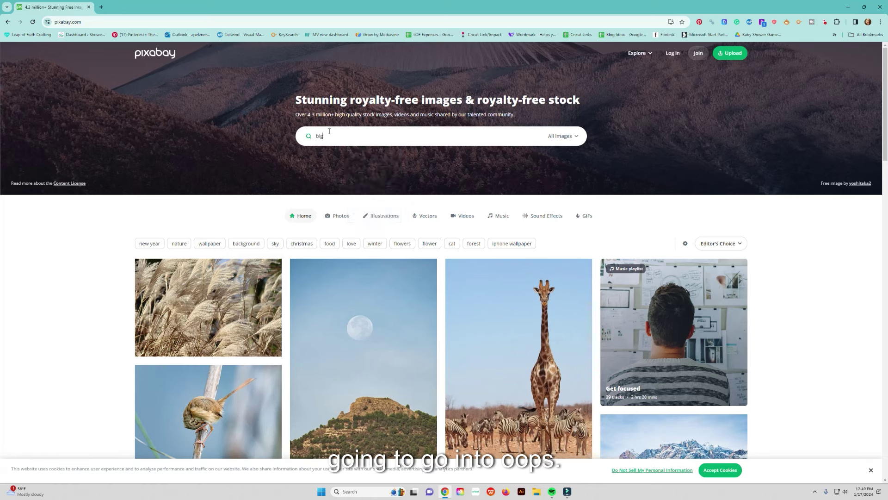
key(Return)
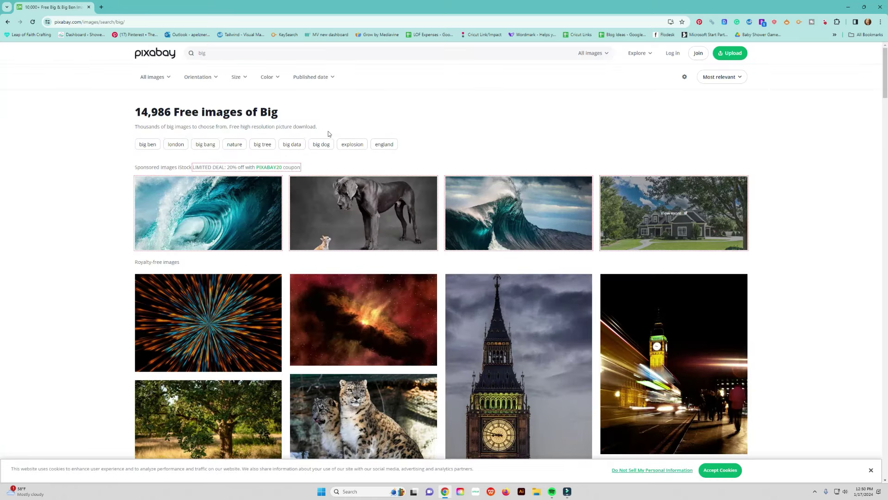
Search Pixabay for "dog" and limit the results to illustrations.
double_click(209, 53)
text(dog)
key(Return)
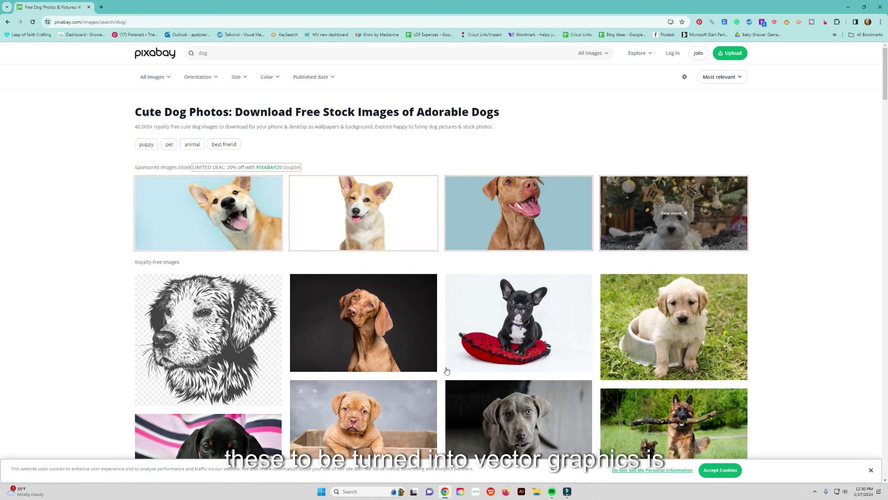
click(154, 78)
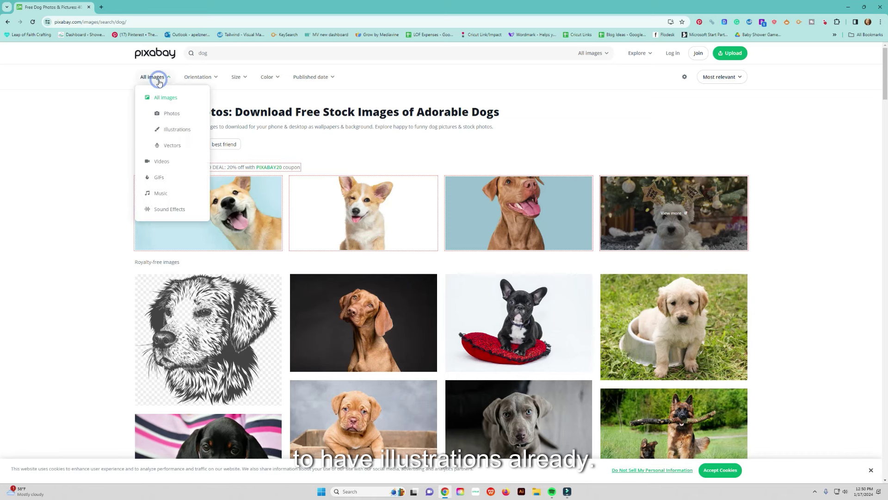
click(167, 132)
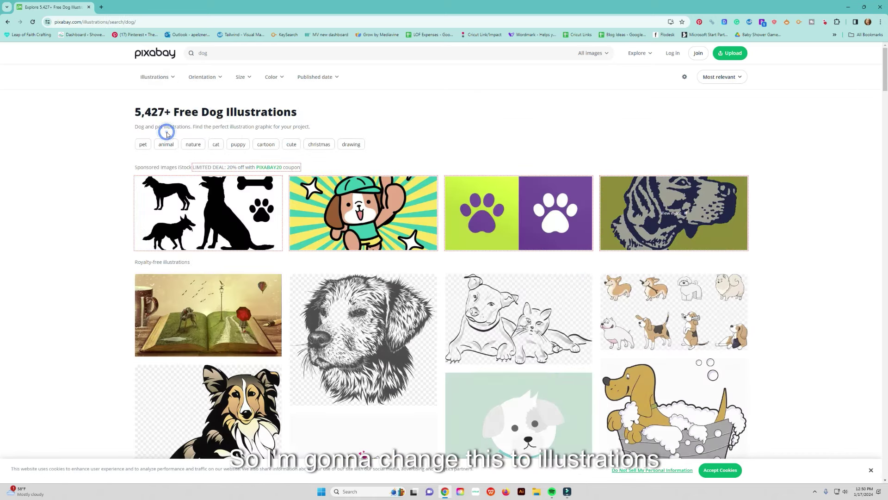
Find the illustration of a white and brown cartoon dog among peach hearts and download it as a 1280×1044 JPG.
scroll(139, 285, down, 2)
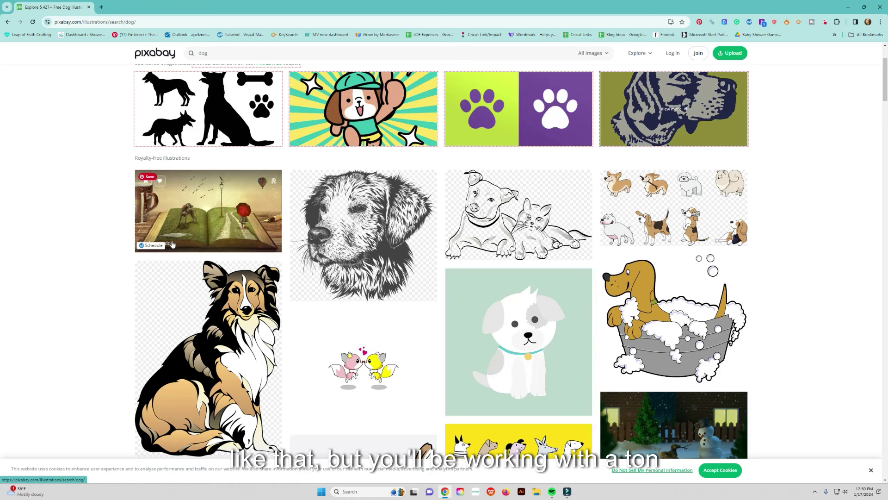
scroll(207, 234, down, 2)
scroll(208, 240, down, 3)
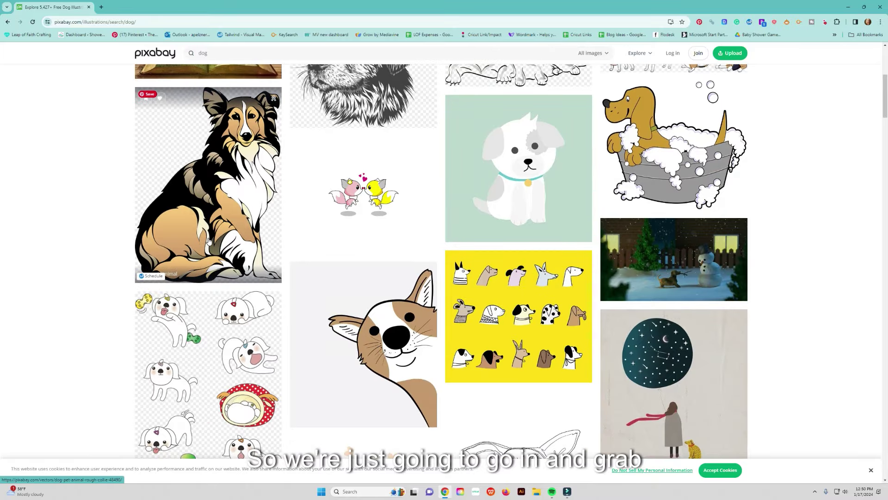
scroll(209, 240, down, 7)
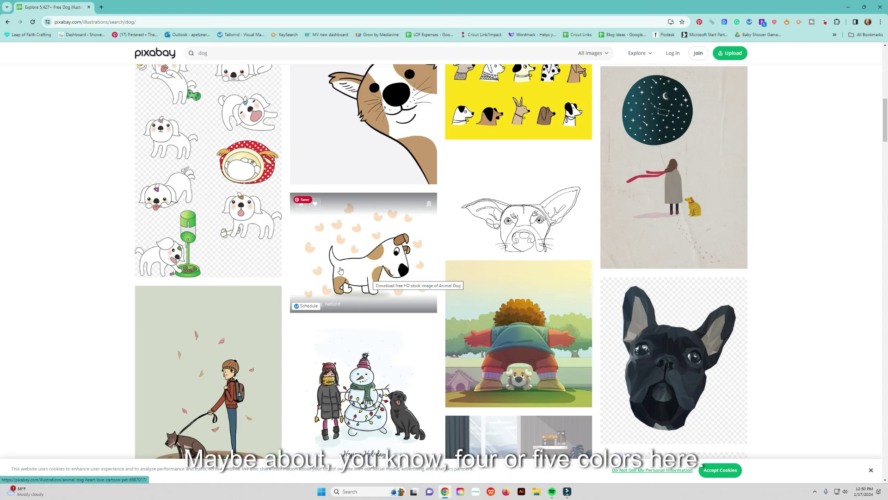
click(355, 245)
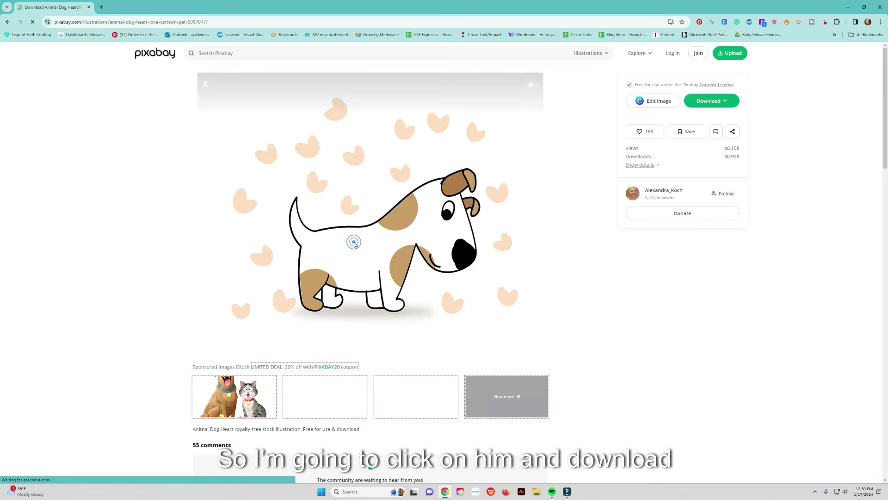
click(704, 106)
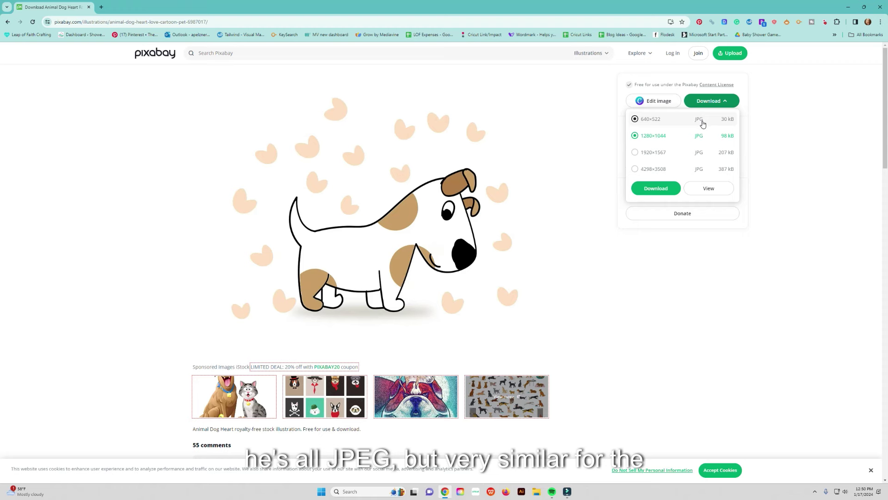
click(657, 188)
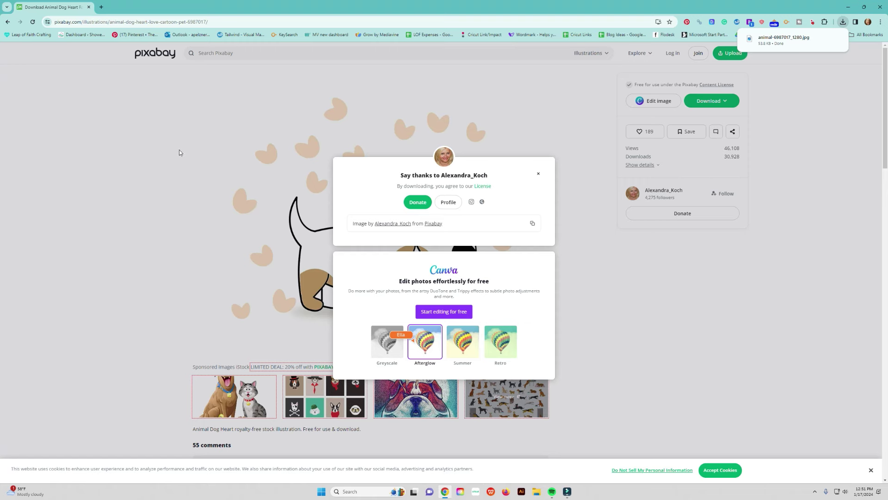
Launch Inkscape from the desktop and create a new blank document.
click(102, 7)
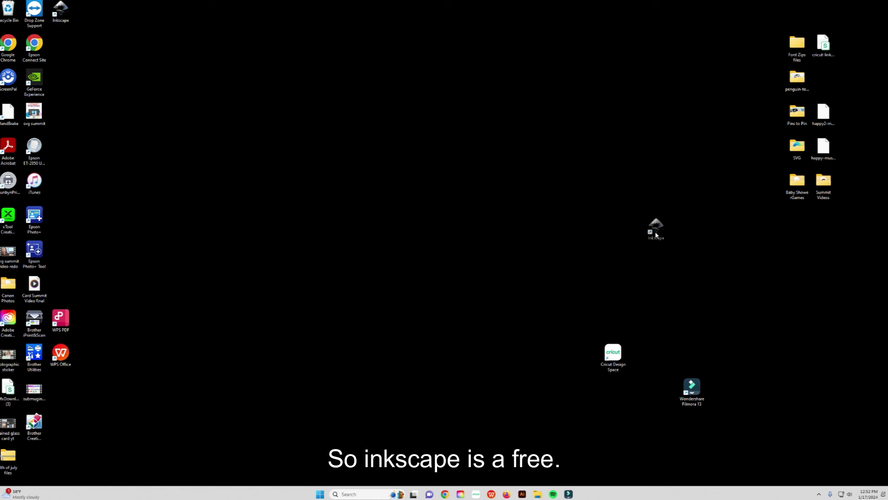
drag(656, 235, 668, 220)
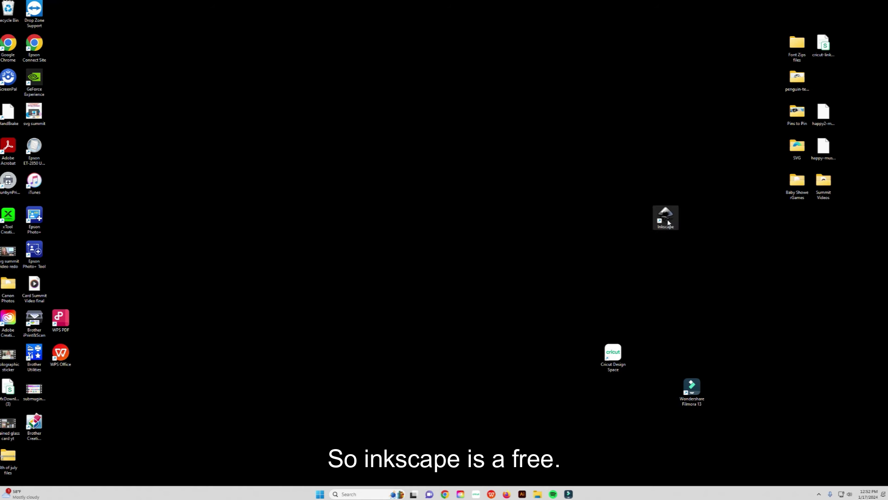
double_click(669, 219)
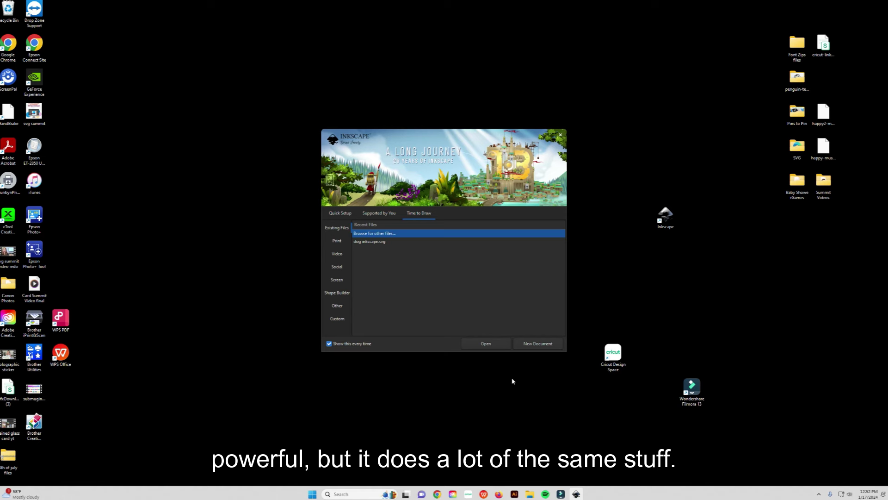
click(532, 343)
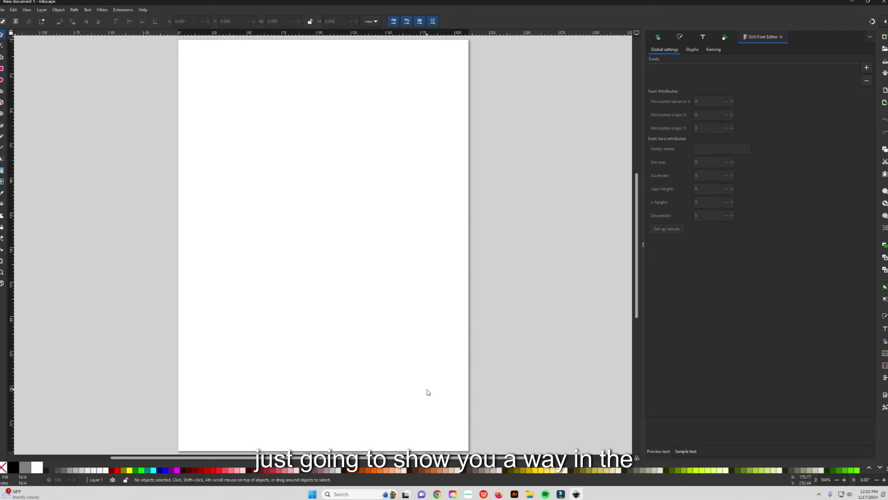
Start opening a file in Inkscape and set the file type filter to All Images.
click(2, 10)
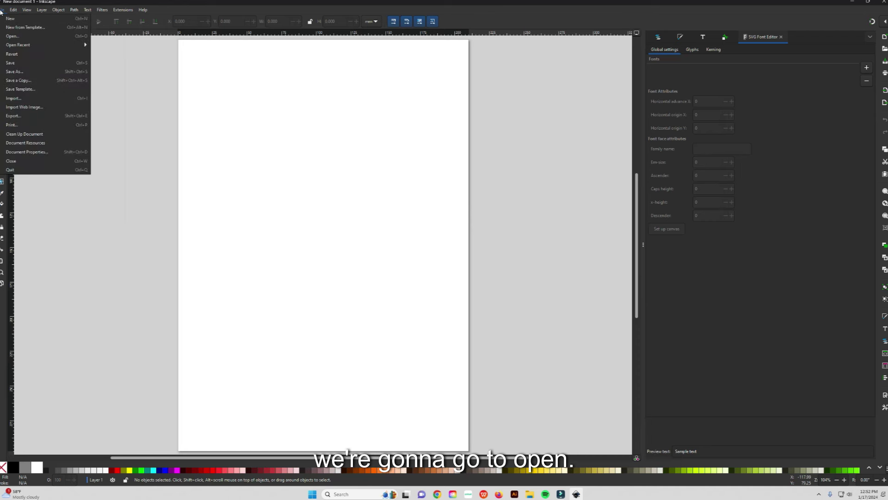
click(14, 36)
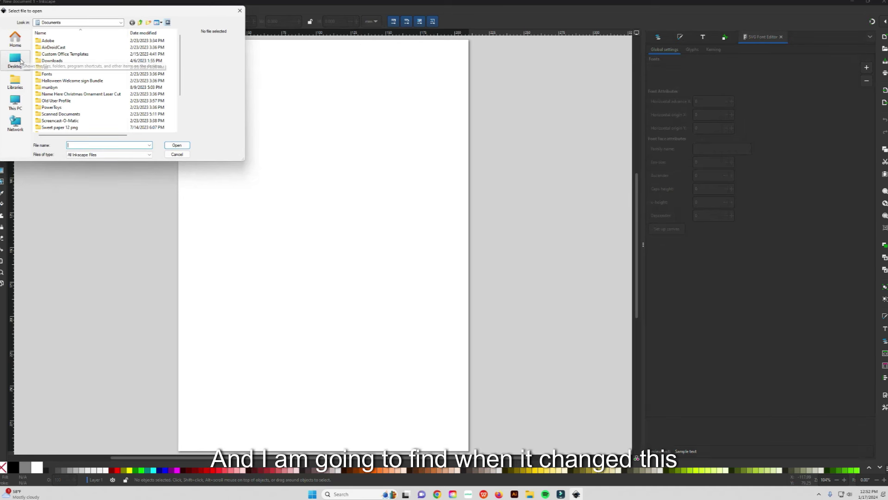
click(88, 155)
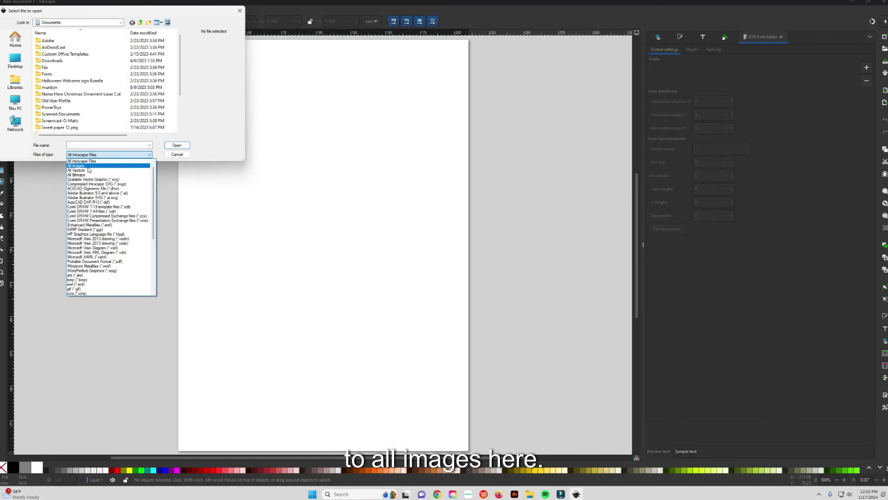
click(88, 165)
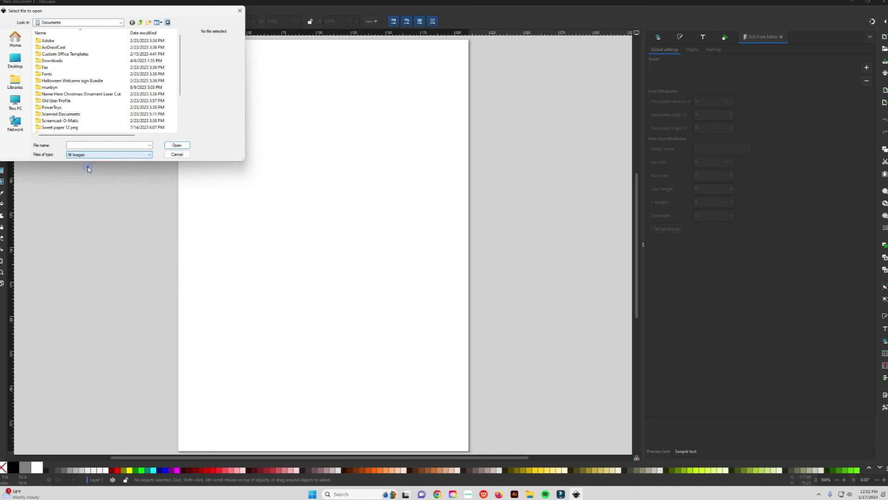
Open animal-6987017_1280 from the Downloads folder as an embedded image, with DPI from file and smooth rendering.
click(19, 100)
double_click(65, 67)
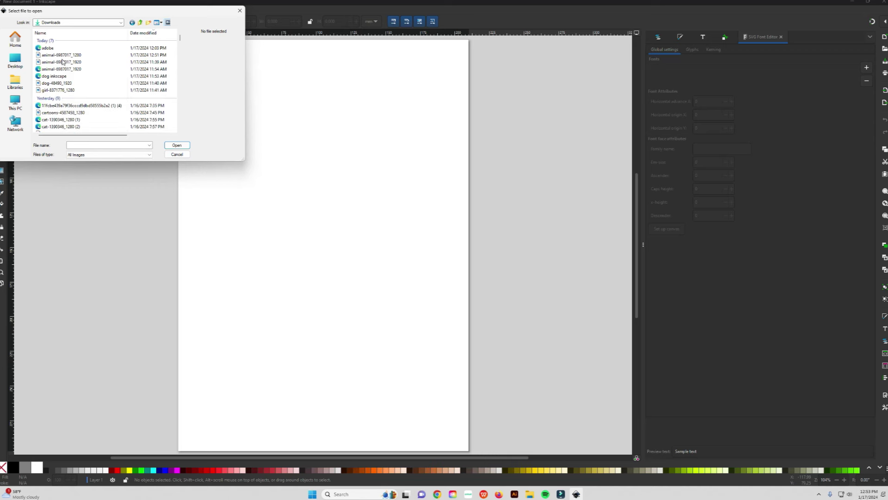
click(70, 48)
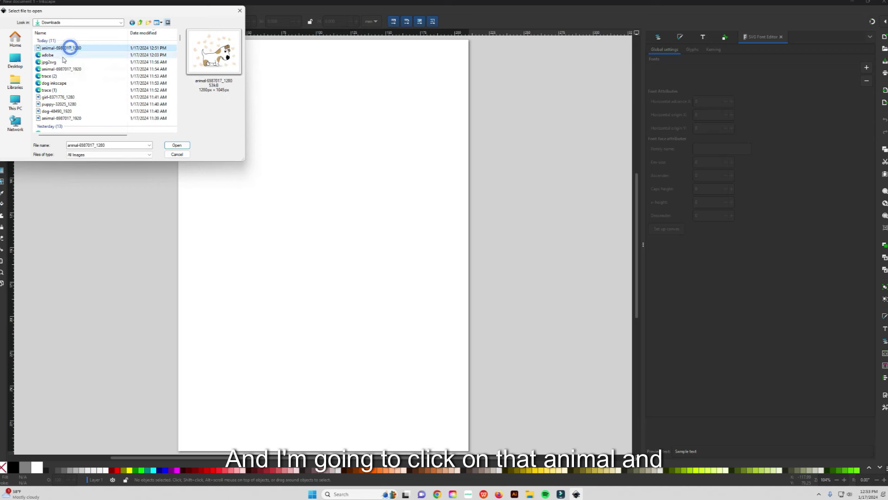
click(177, 145)
click(174, 148)
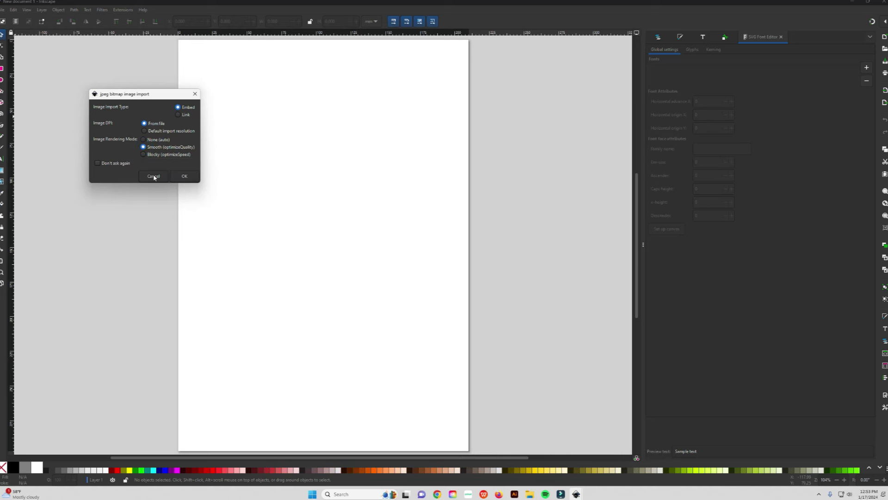
click(184, 176)
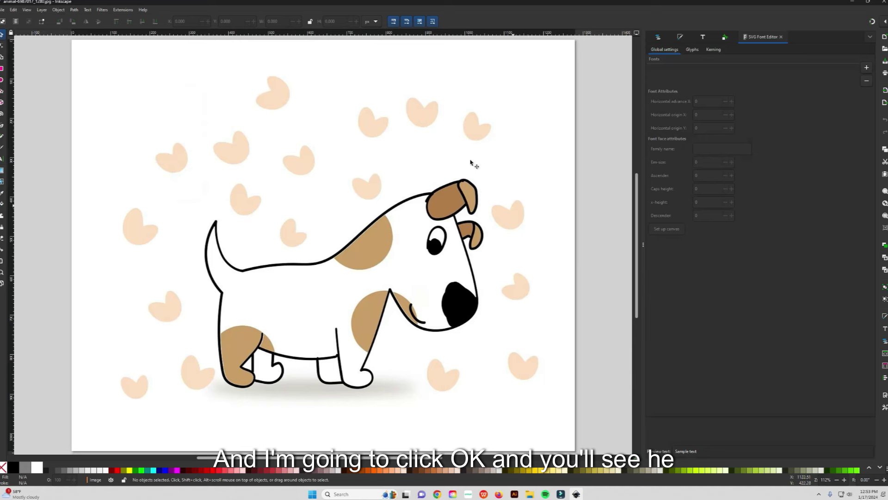
Select the dog image, nudge it slightly on the page, and open Trace Bitmap for it.
drag(346, 279, 372, 277)
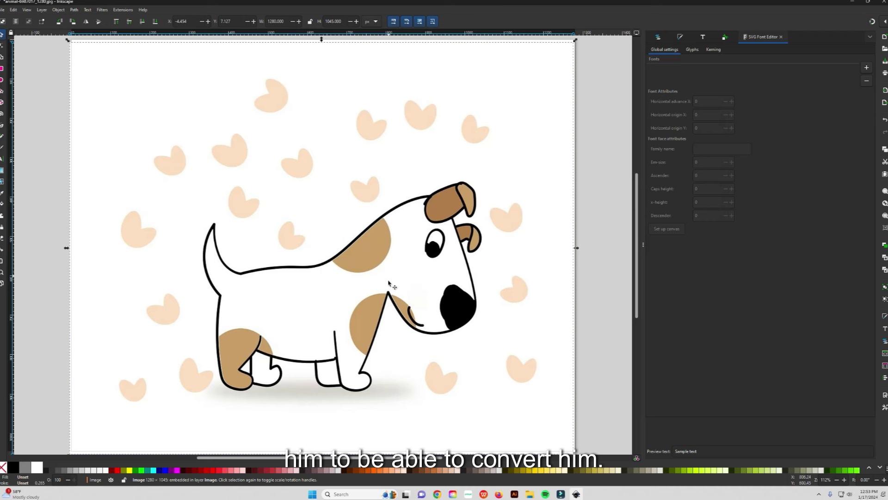
drag(375, 268, 376, 267)
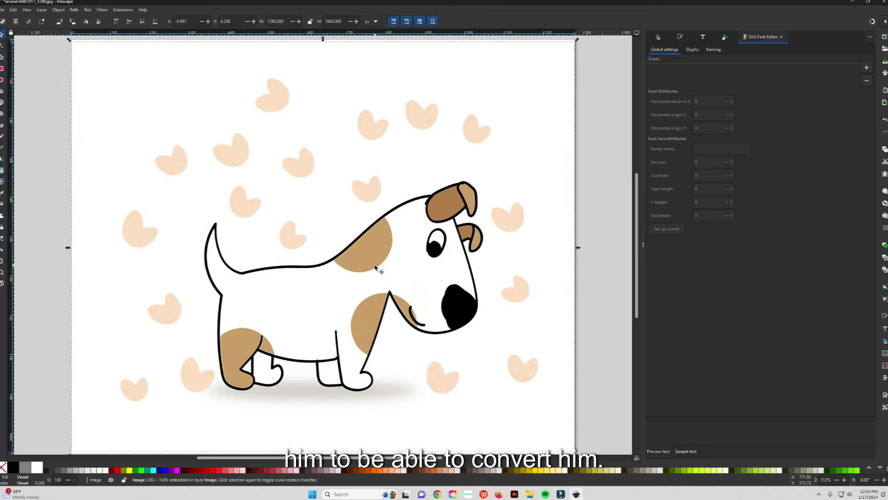
right_click(301, 197)
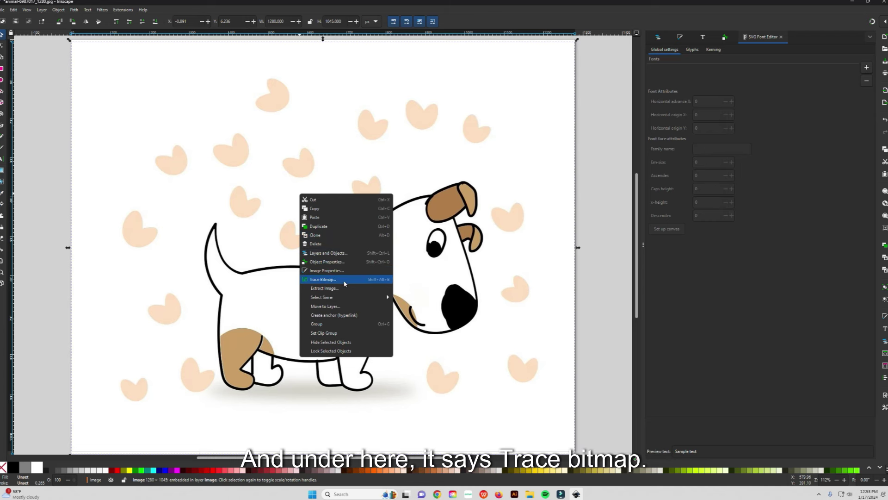
click(327, 280)
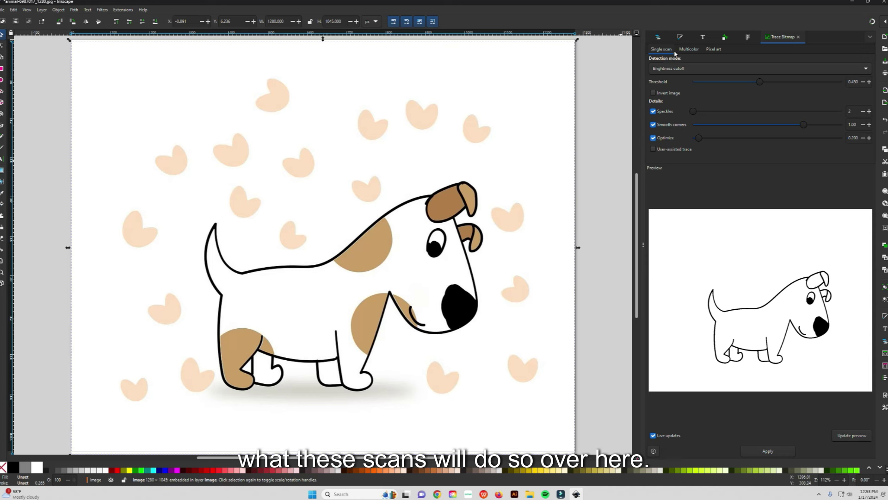
Switch the bitmap trace to multicolor scanning with Colors as the detection mode.
click(689, 49)
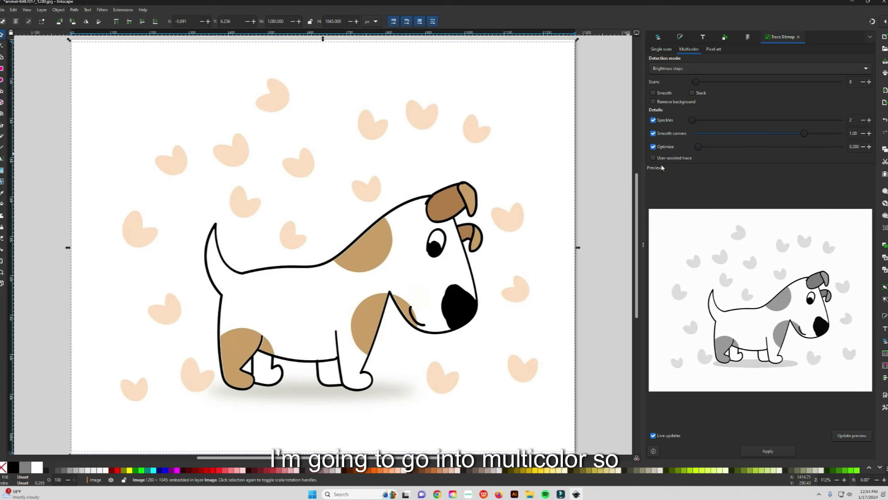
click(692, 72)
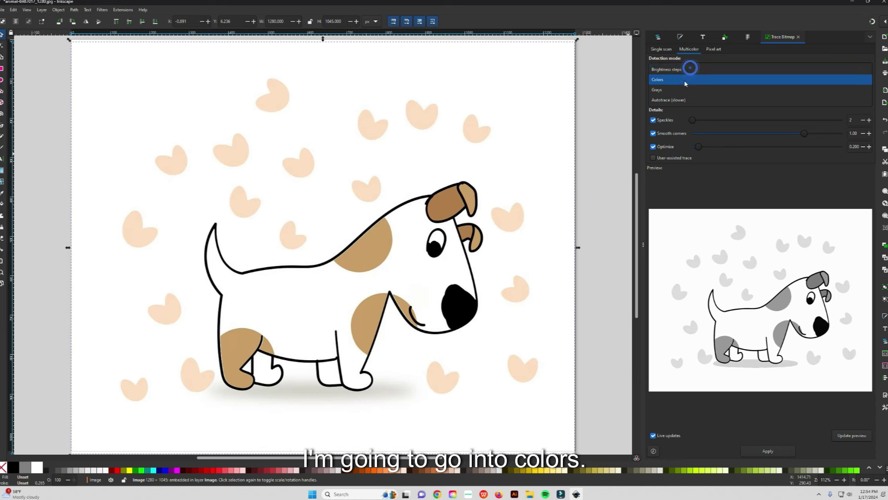
click(686, 80)
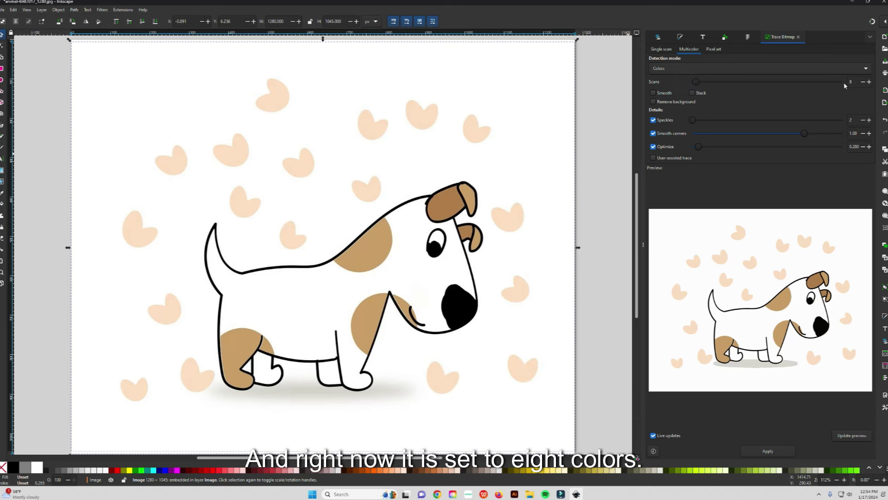
Lower the number of scans to find the fewest that keep the hearts' color, settling on 5.
click(863, 82)
click(863, 82)
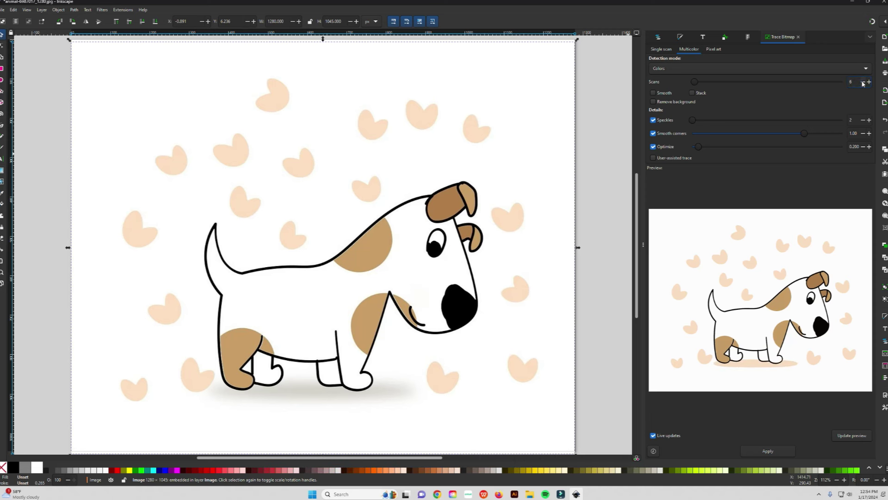
click(863, 81)
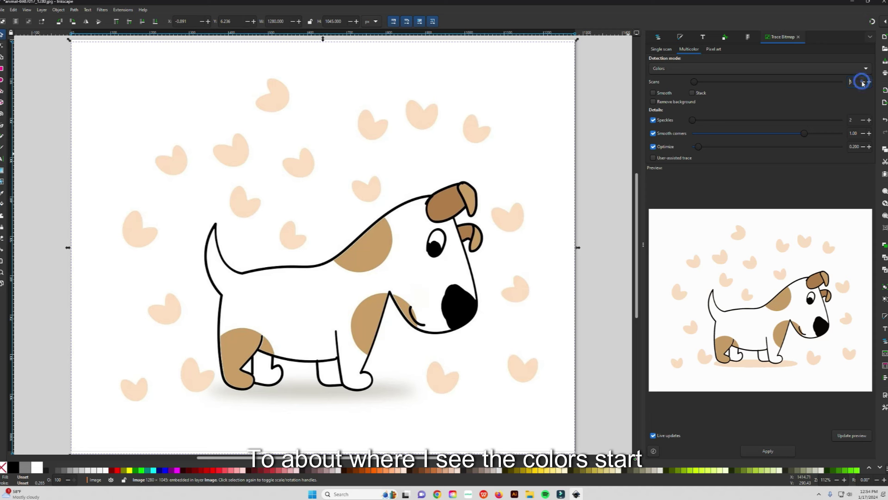
click(864, 83)
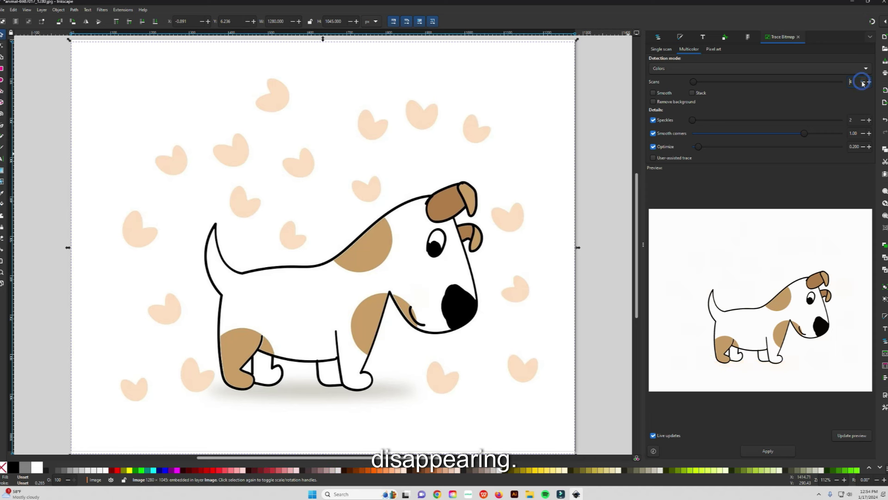
click(869, 82)
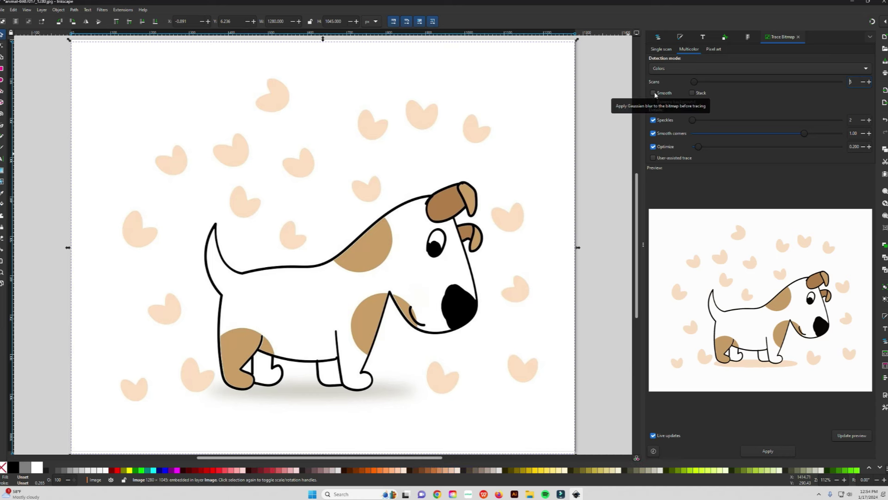
Set smooth corners to 1.19 and optimize to 0.869, leaving background removal off.
click(821, 133)
drag(828, 135, 824, 136)
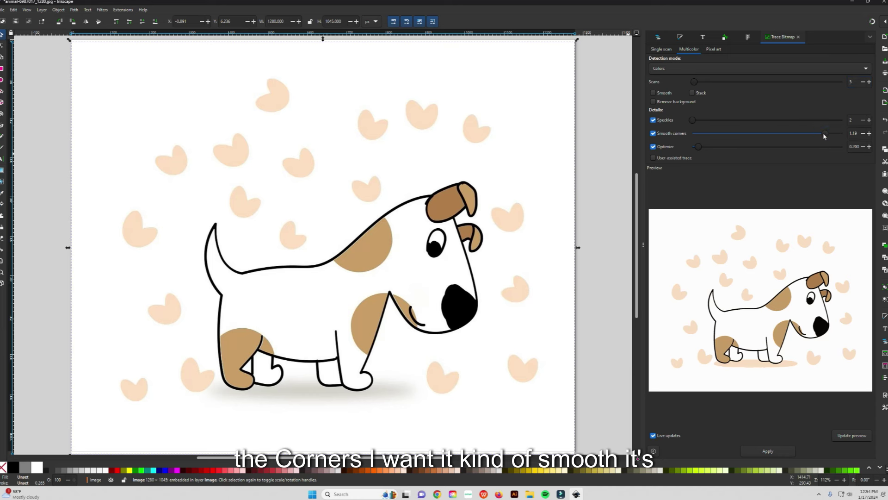
drag(715, 151, 718, 151)
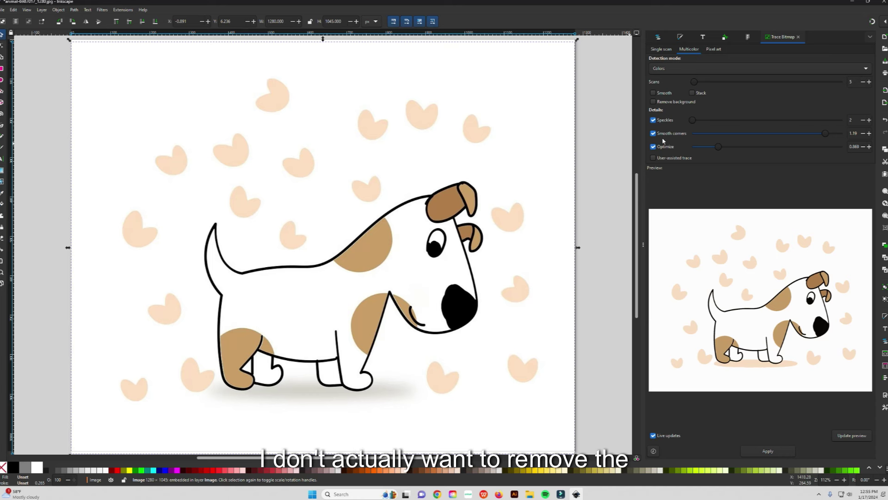
click(654, 103)
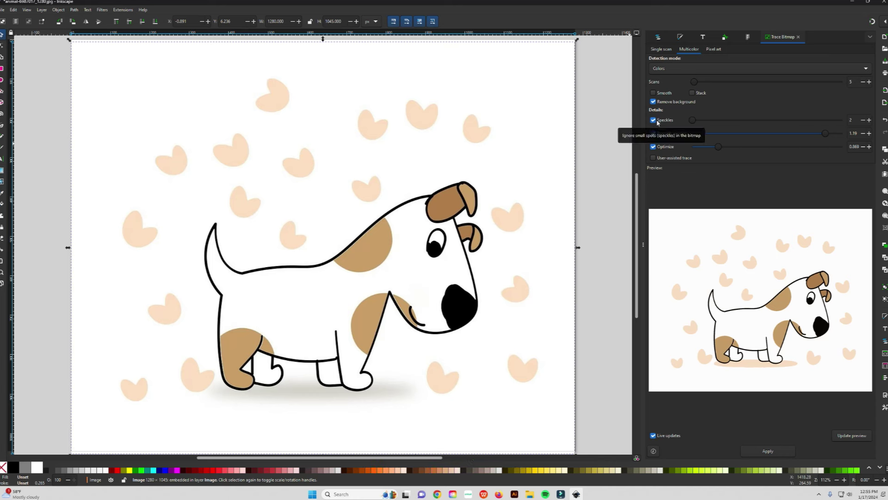
click(654, 102)
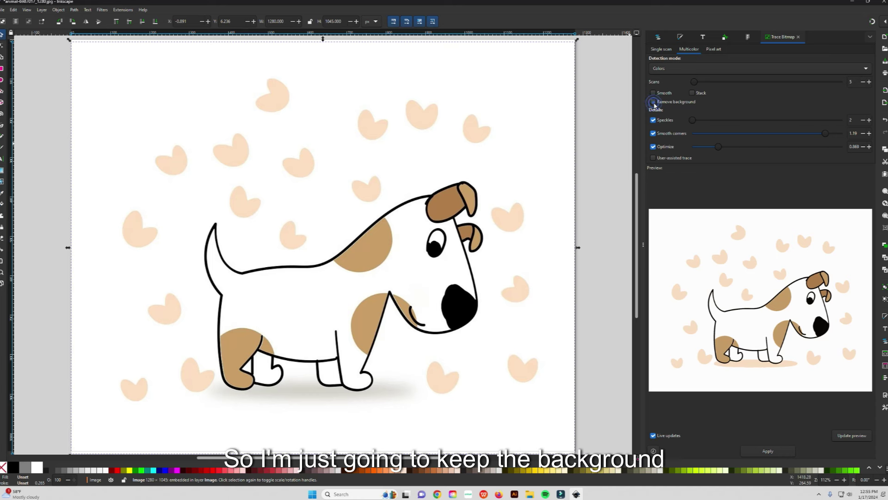
Apply the trace and move the traced group aside to delete the original image beneath it.
click(777, 451)
click(460, 359)
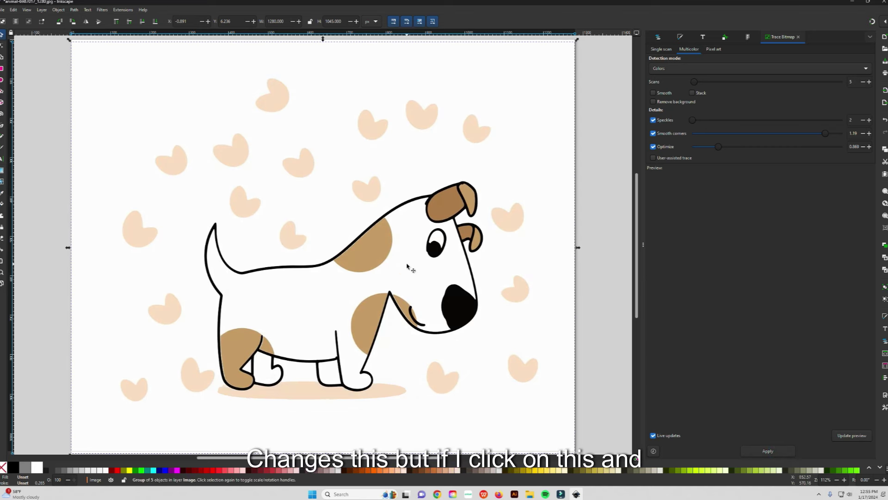
mouse_move(408, 267)
mouse_down()
mouse_move(285, 289)
mouse_move(209, 279)
mouse_move(298, 318)
mouse_move(125, 326)
mouse_up()
click(427, 271)
mouse_move(427, 271)
mouse_down()
mouse_move(519, 285)
mouse_move(512, 296)
mouse_up()
key(Delete)
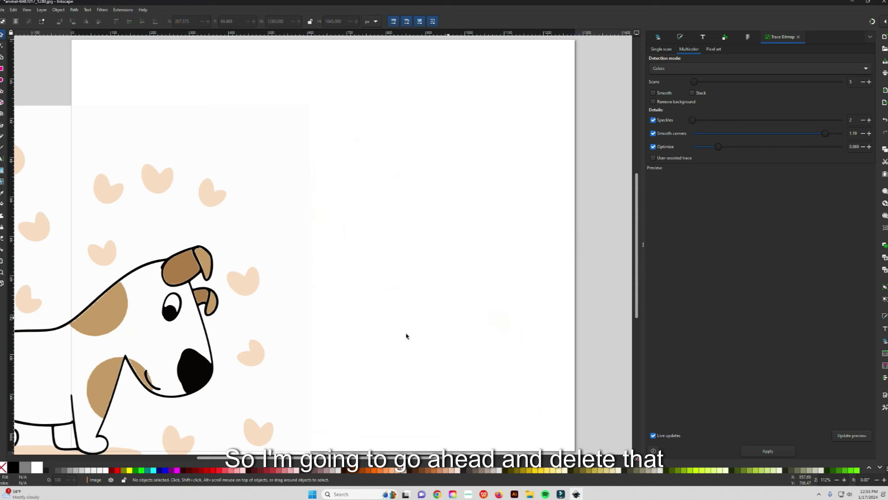
Move the traced dog group back onto the page and expand it in Layers and Objects to show its paths.
mouse_move(204, 313)
mouse_down()
mouse_move(313, 314)
mouse_move(447, 262)
mouse_up()
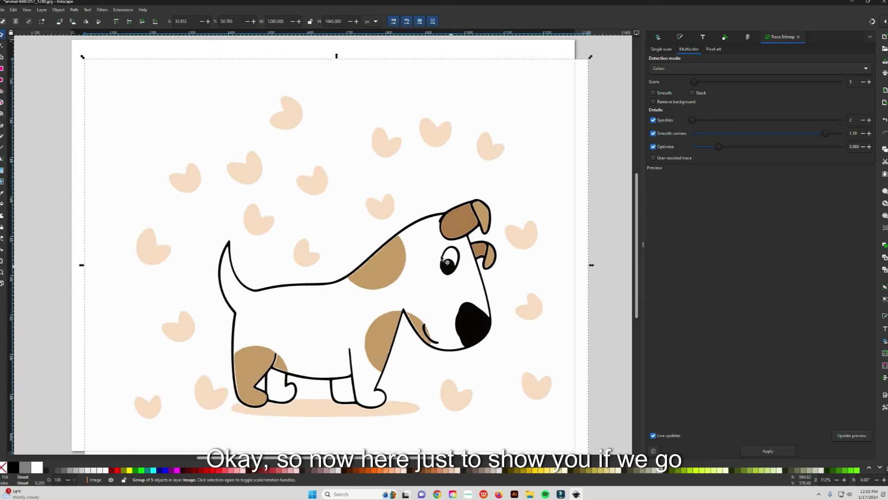
click(658, 39)
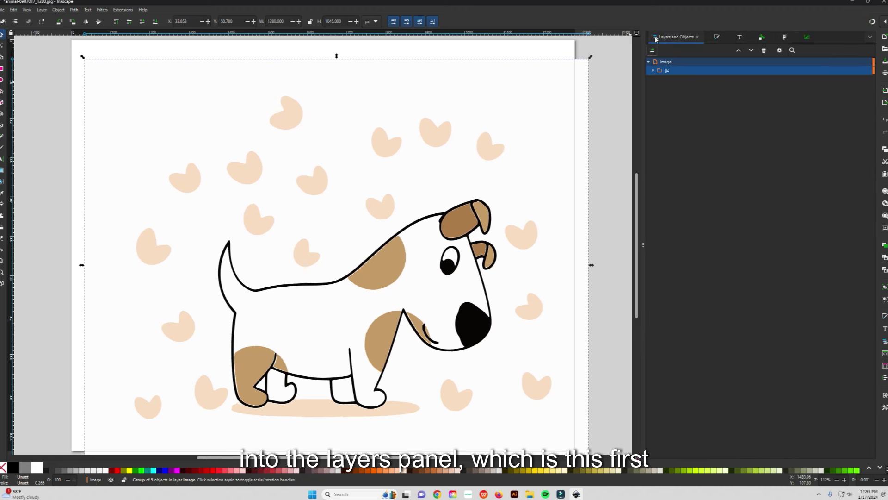
click(653, 70)
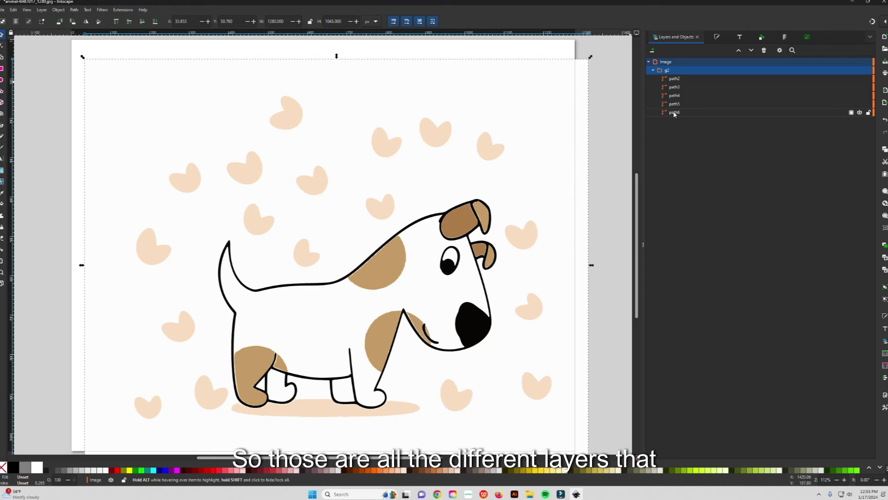
drag(491, 251, 492, 244)
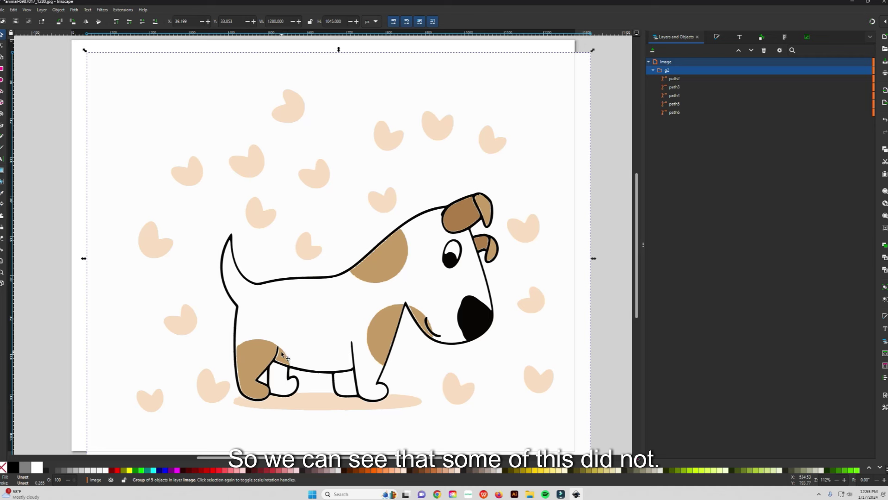
drag(252, 341, 259, 322)
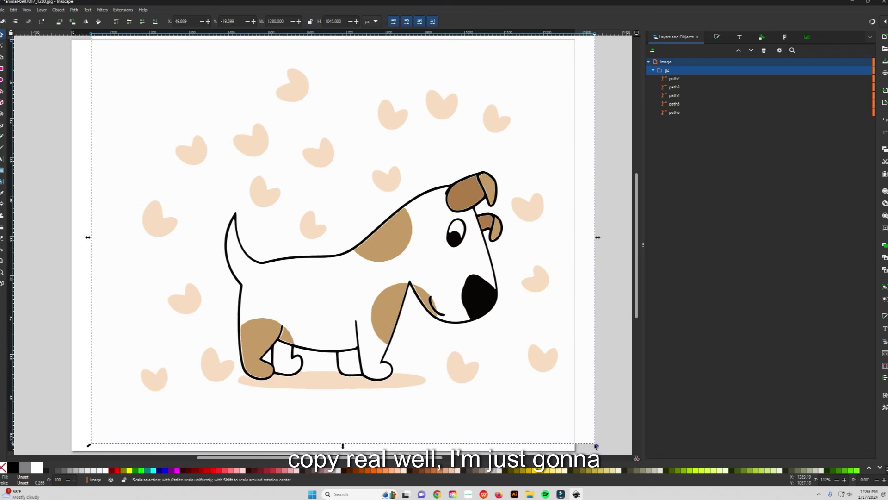
Shrink the traced group to about 320 by 272 px and place it in the page's upper-left corner.
drag(597, 445, 408, 294)
drag(363, 257, 158, 125)
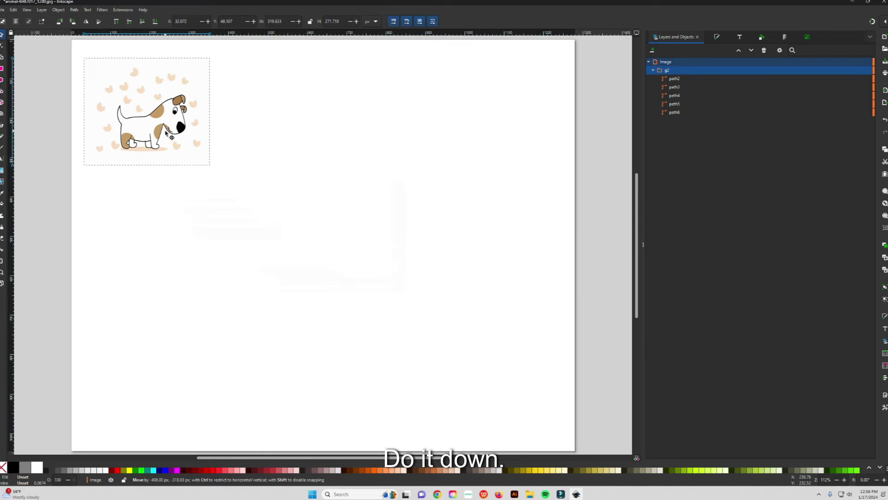
click(336, 171)
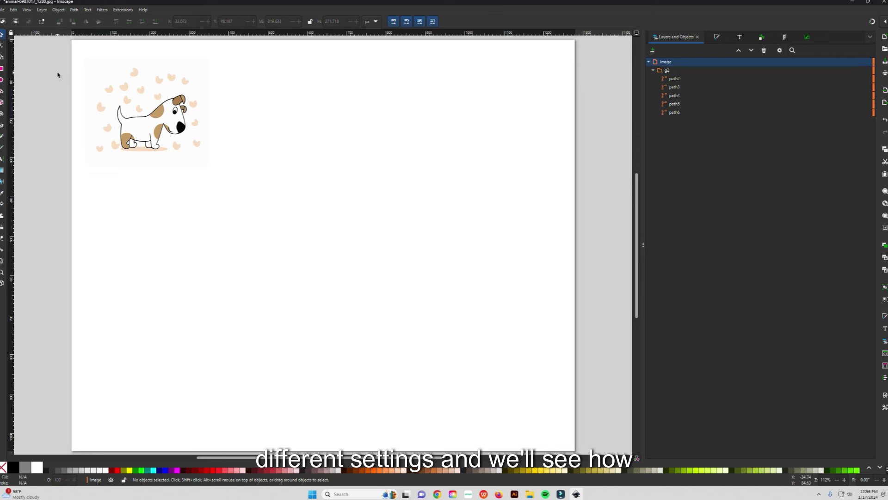
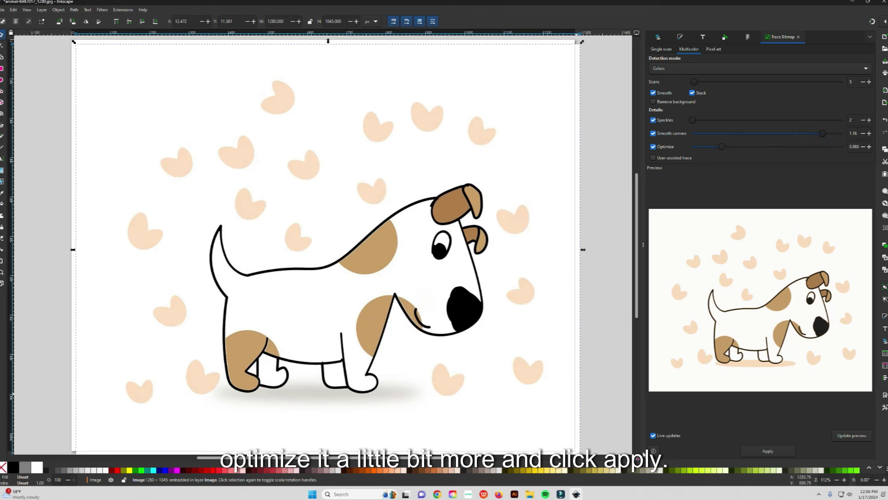
Apply the five-scan trace with Smooth and Stack enabled, and remove the original image from behind the repositioned traced group.
click(774, 452)
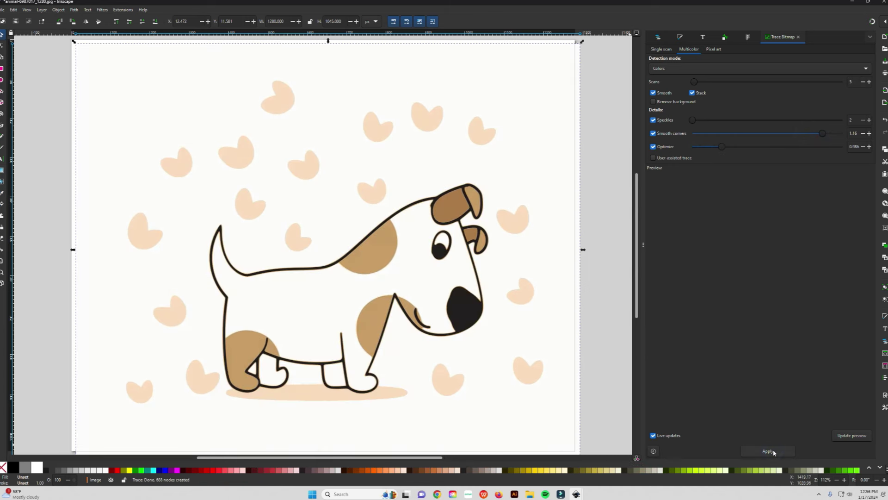
drag(408, 292, 276, 304)
click(518, 276)
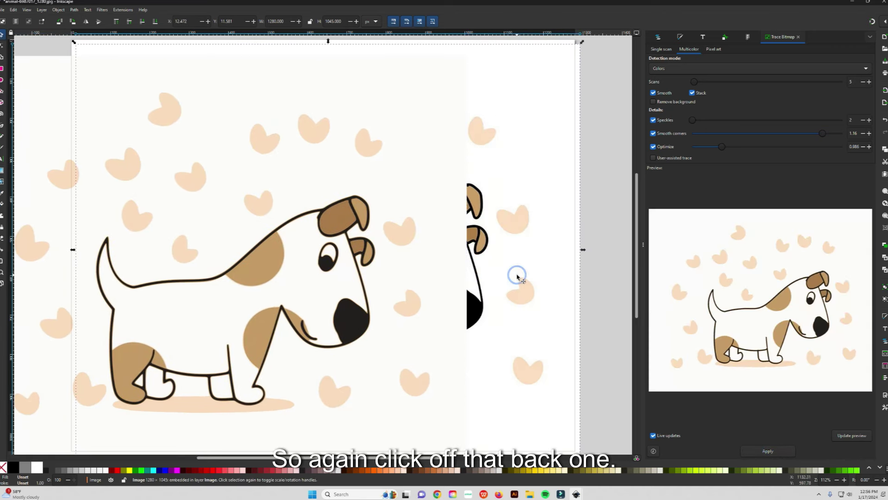
key(Escape)
drag(321, 299, 459, 285)
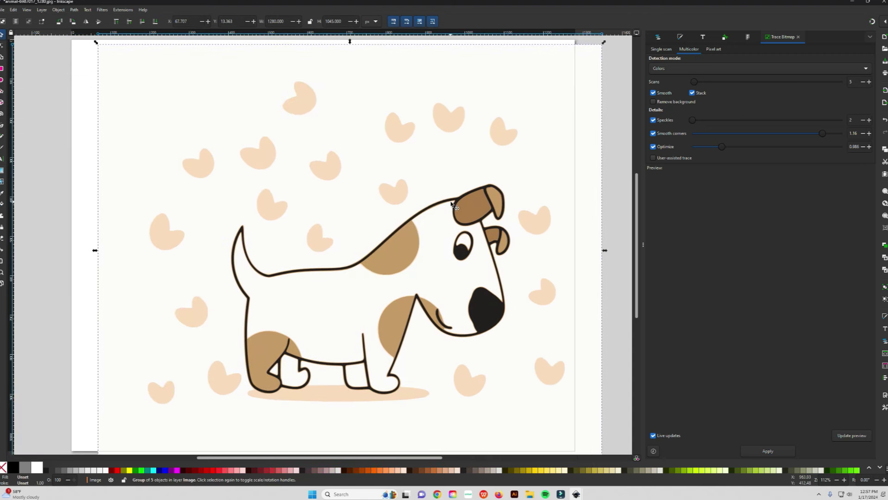
Expand the new traced group in Layers and Objects and select its outline and background paths individually on the canvas.
click(658, 37)
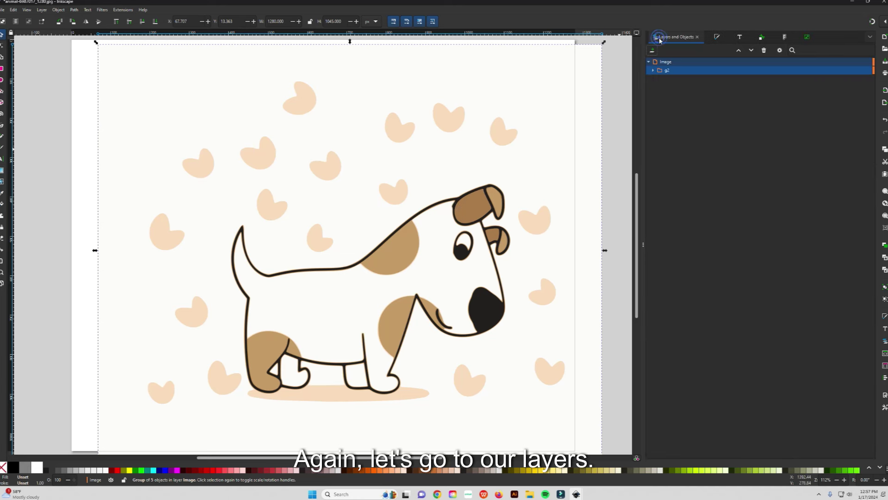
click(659, 71)
click(653, 70)
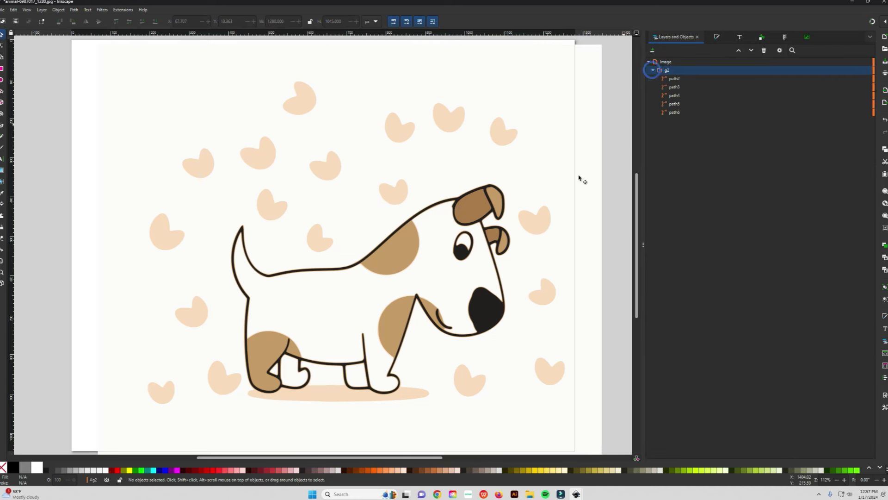
right_click(497, 257)
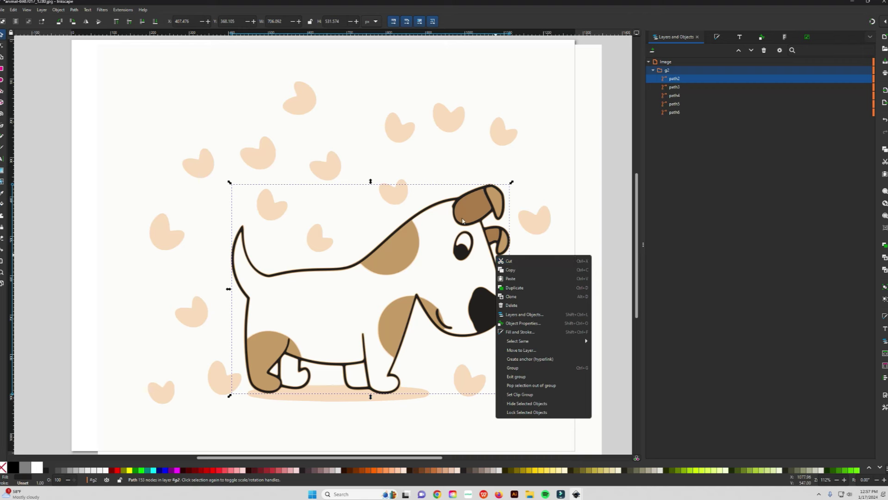
click(532, 194)
click(546, 182)
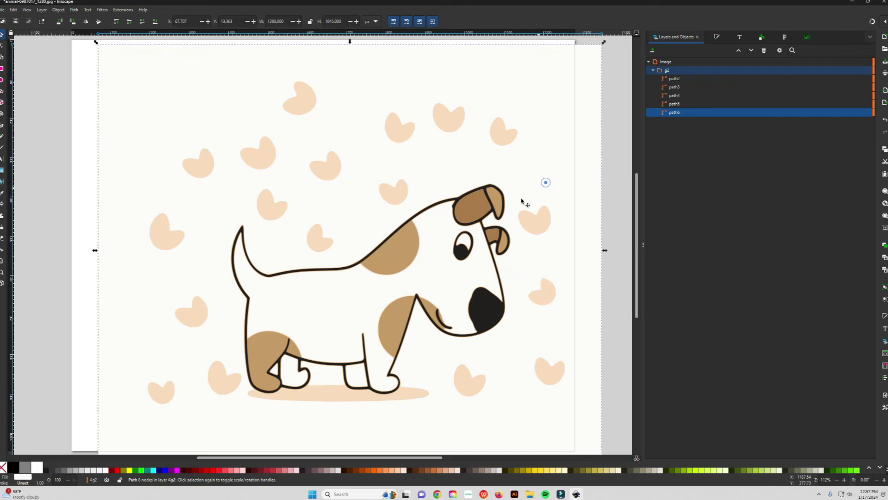
Move the black, dark brown, tan, peach and background paths apart to separate the stacked color layers.
click(485, 219)
drag(485, 219, 325, 145)
drag(478, 201, 382, 138)
drag(493, 310, 471, 341)
drag(255, 245, 294, 264)
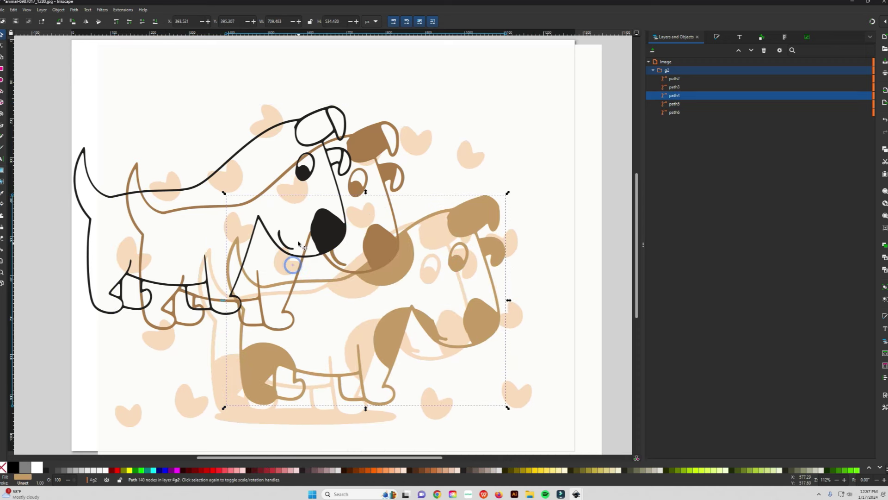
click(294, 264)
drag(572, 333, 522, 313)
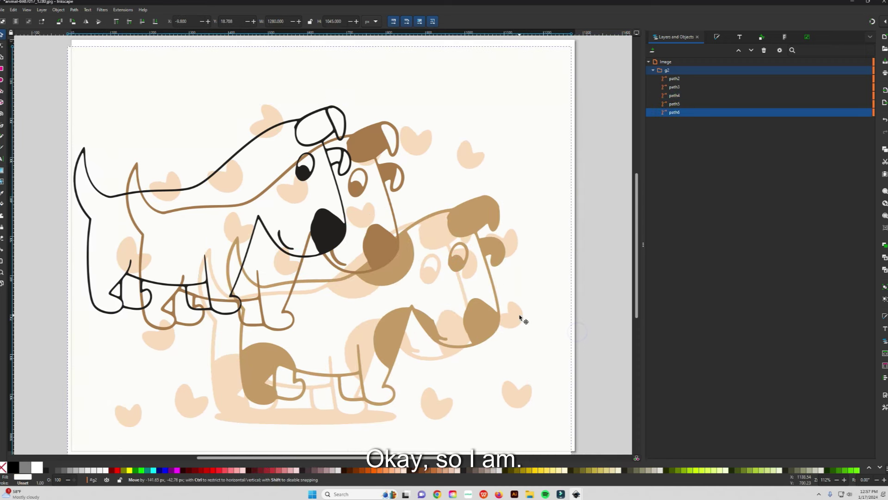
Save the drawing to the Downloads folder as an Inkscape SVG named dog-inkscxape.
click(3, 11)
click(13, 70)
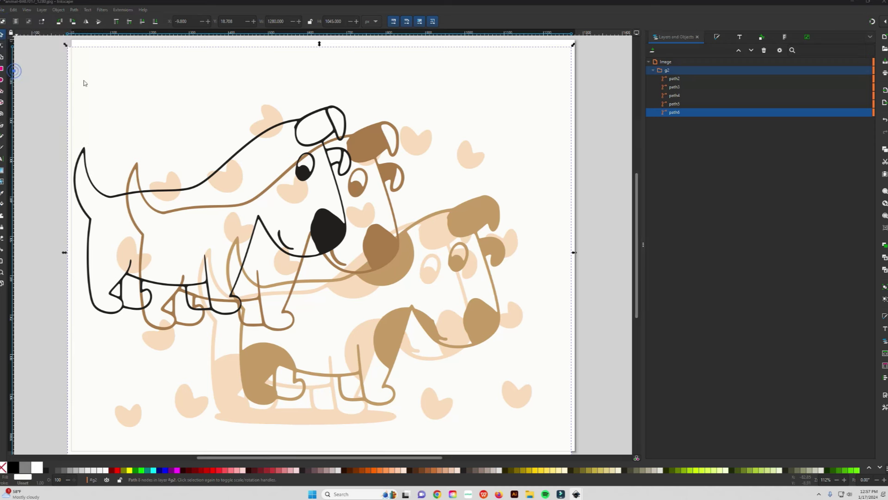
text(d)
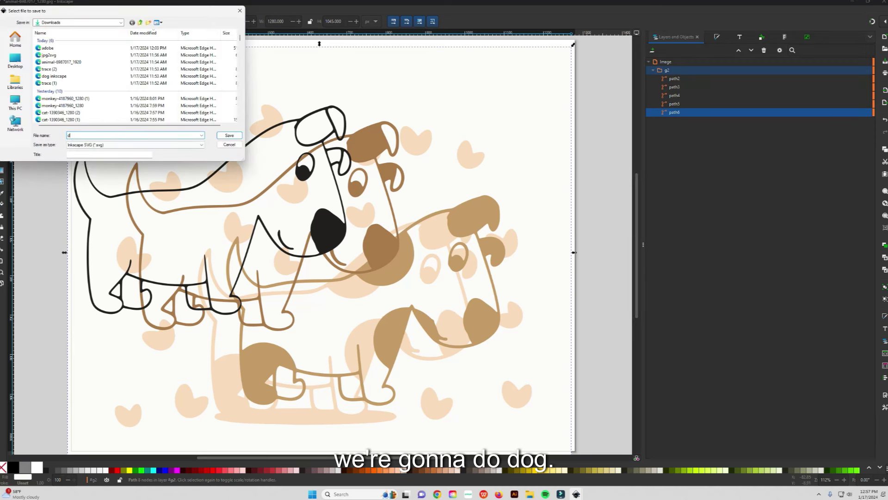
text(og-in)
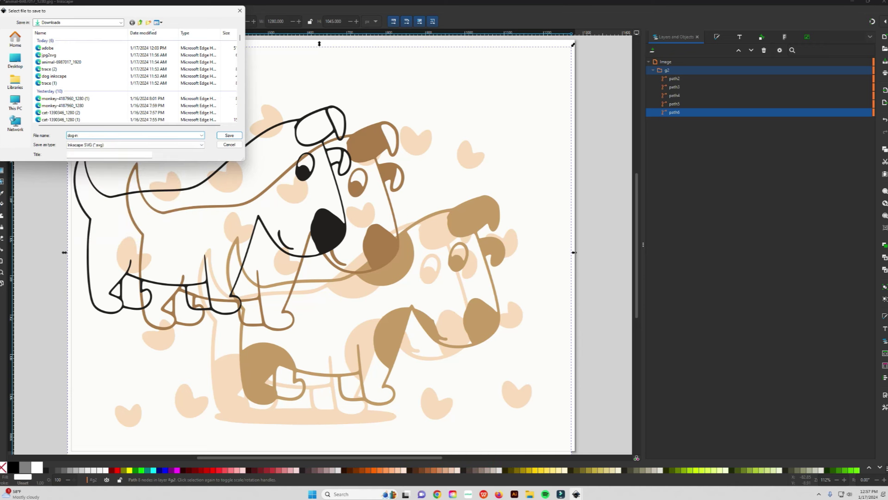
text(kscxape)
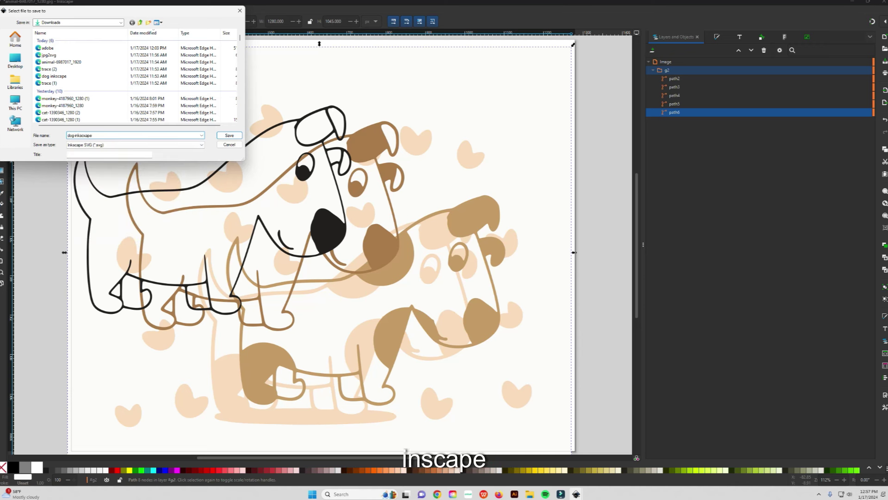
click(229, 135)
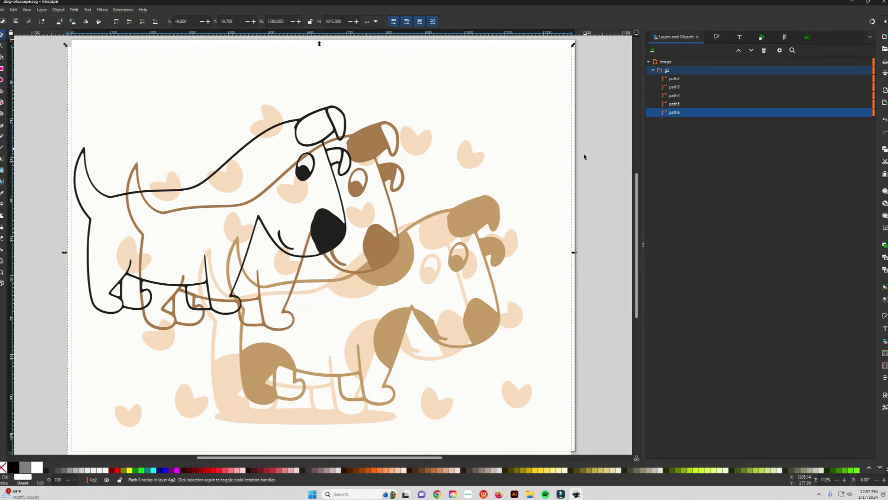
Switch to the other open drawing, enlarge its traced dog group to about 827 px wide and move it nearer the page's center.
click(2, 10)
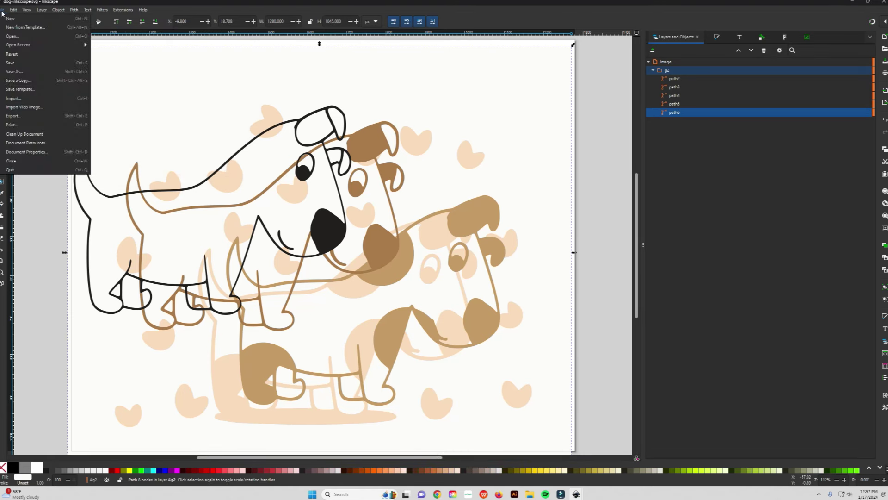
click(851, 4)
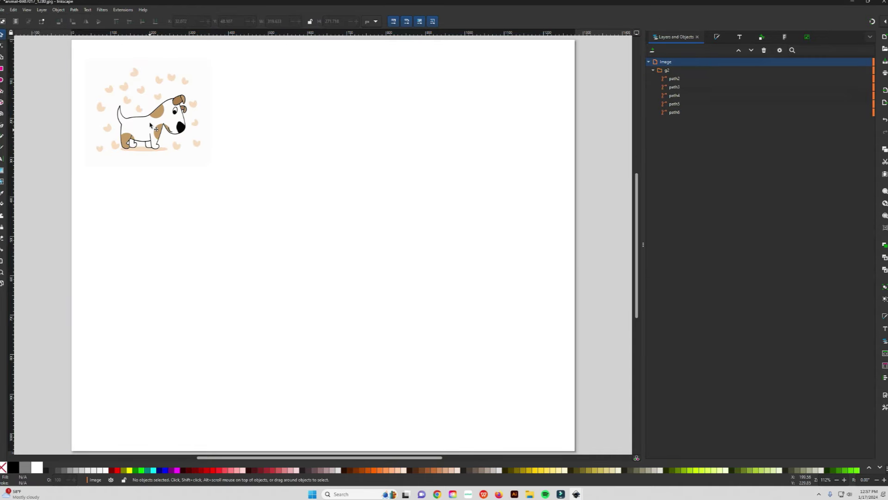
click(154, 123)
drag(213, 171, 411, 308)
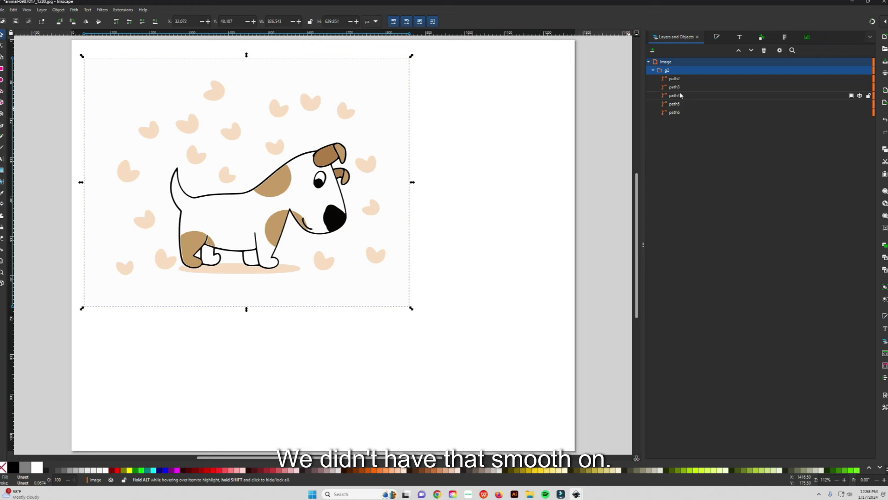
click(486, 116)
drag(327, 174, 372, 199)
click(391, 193)
Ungroup the enlarged traced dog into its separate color paths and deselect them.
right_click(359, 195)
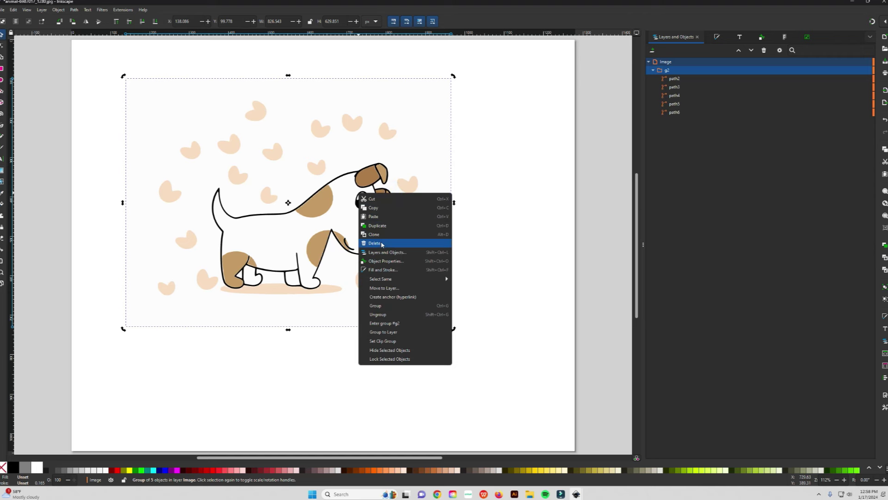
click(380, 314)
click(511, 271)
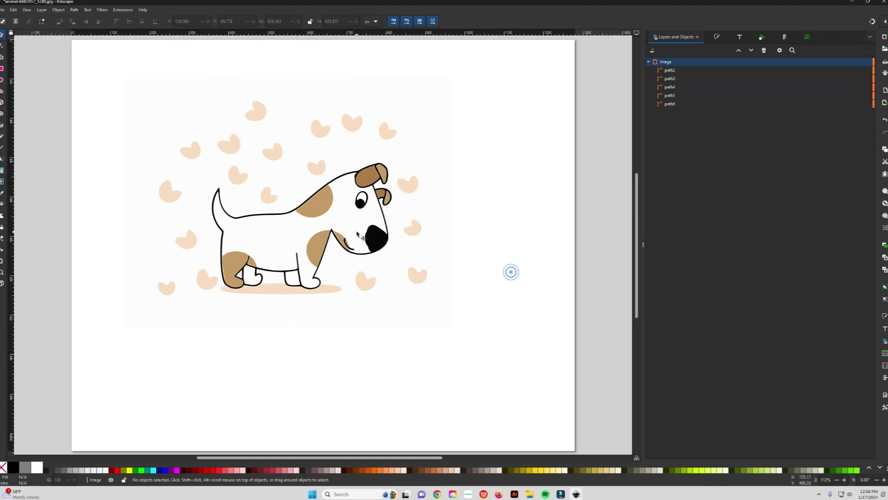
Move the black outline, tan and dark brown paths apart to inspect the color layers of the earlier trace.
click(359, 235)
drag(386, 251, 401, 315)
drag(326, 206, 475, 212)
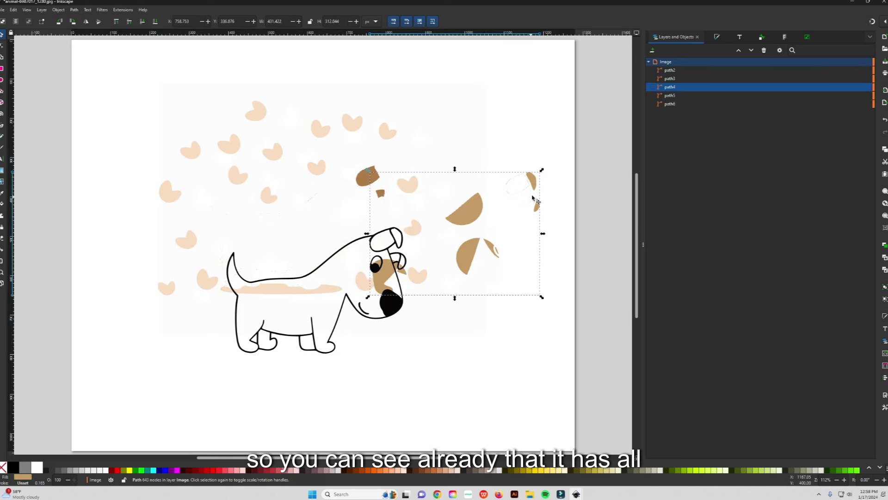
key(ctrl+z)
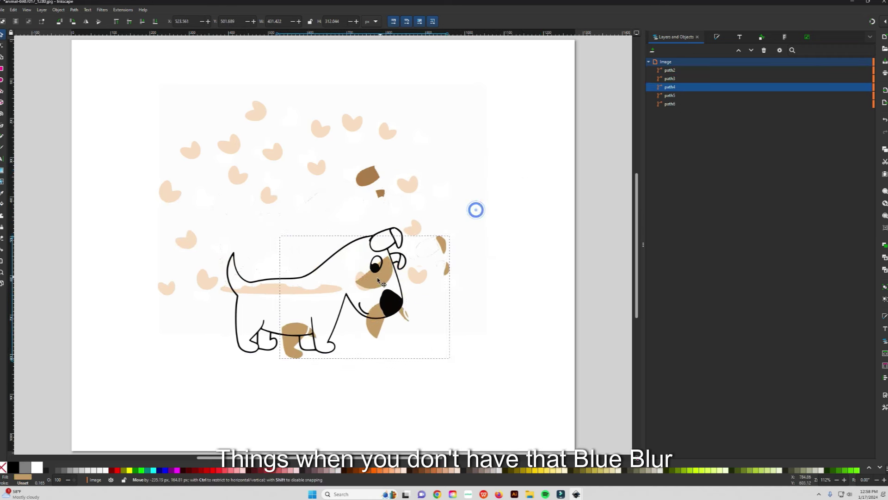
drag(317, 194, 507, 164)
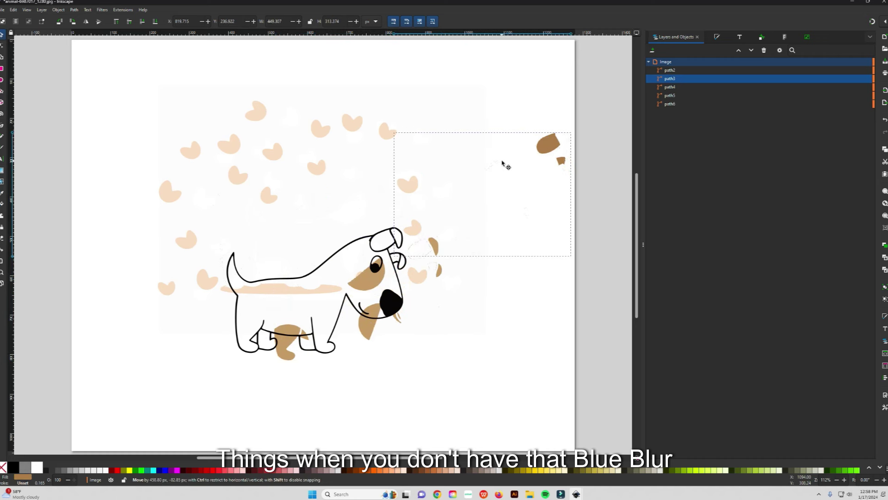
drag(499, 199, 299, 196)
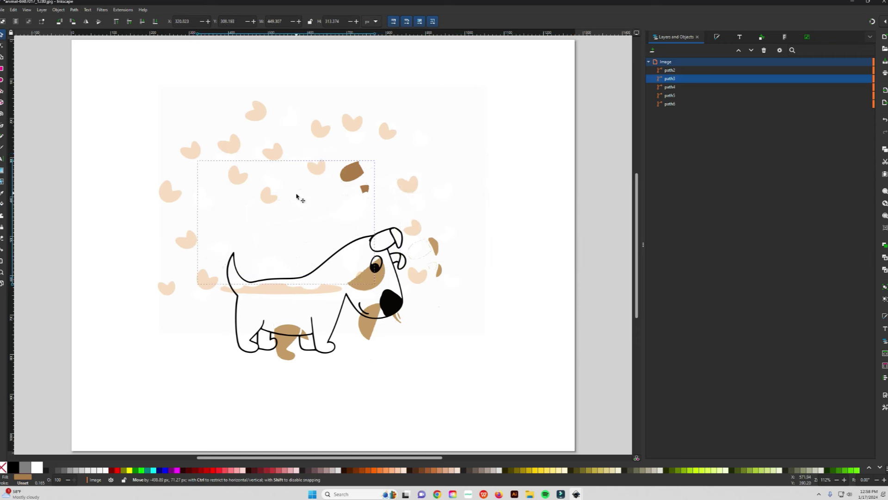
drag(404, 300, 347, 296)
click(393, 262)
drag(393, 261, 362, 262)
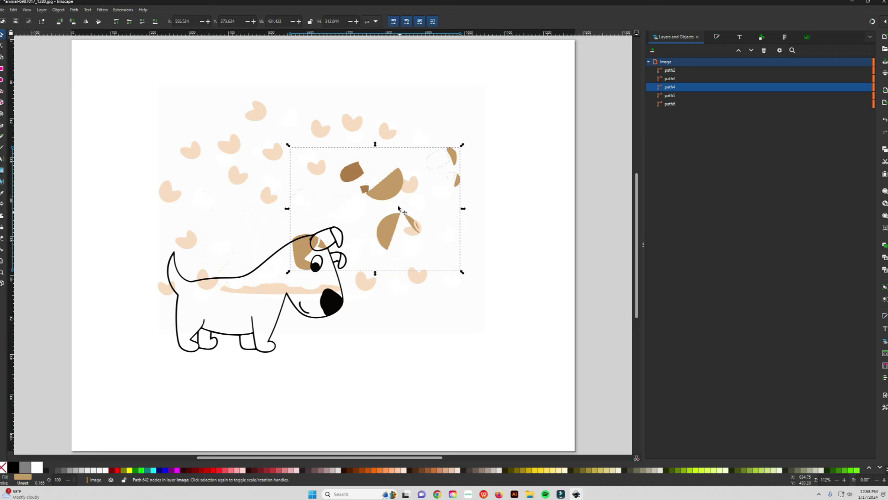
drag(329, 303, 410, 239)
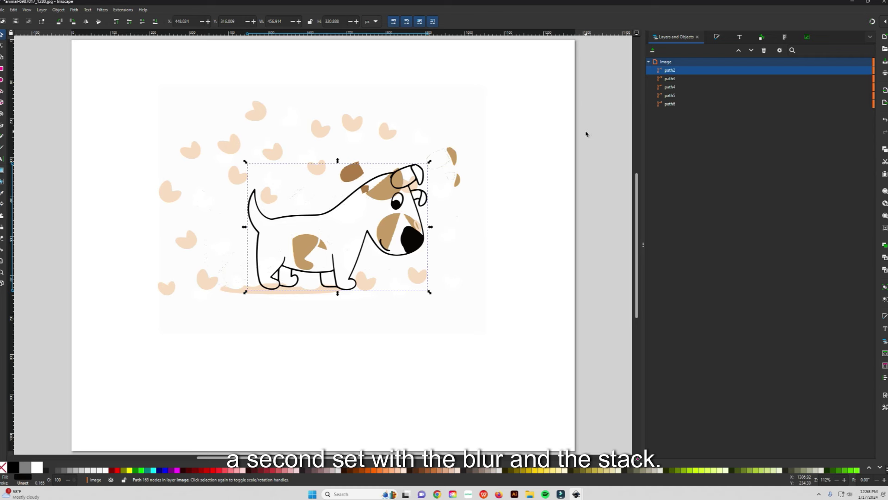
Close the drawing without saving and switch to Chrome to open svgtrace.com/png-to-svg.
click(884, 2)
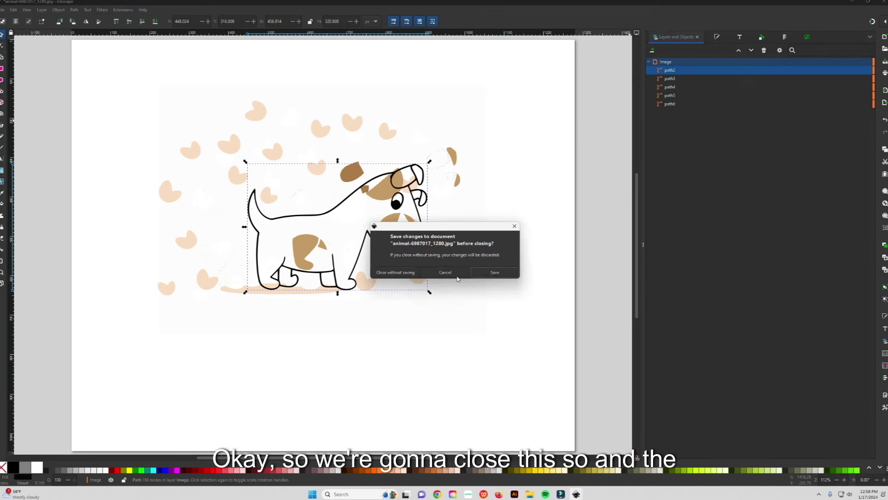
click(396, 273)
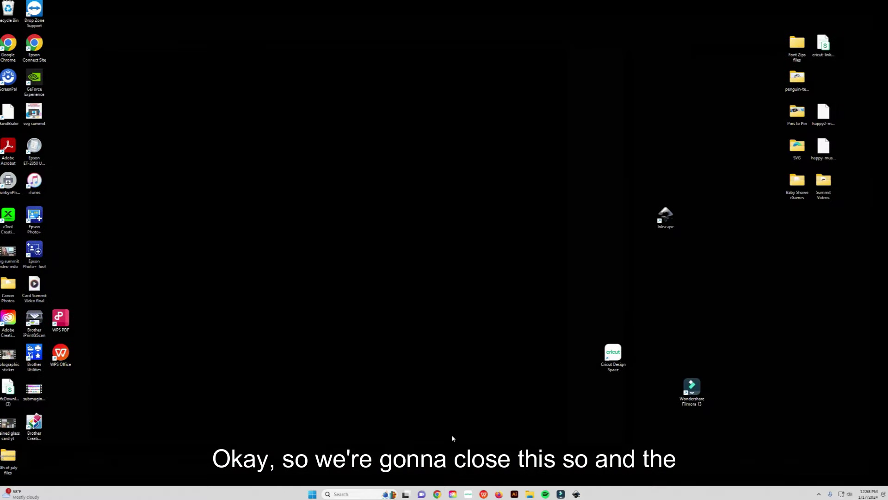
click(440, 495)
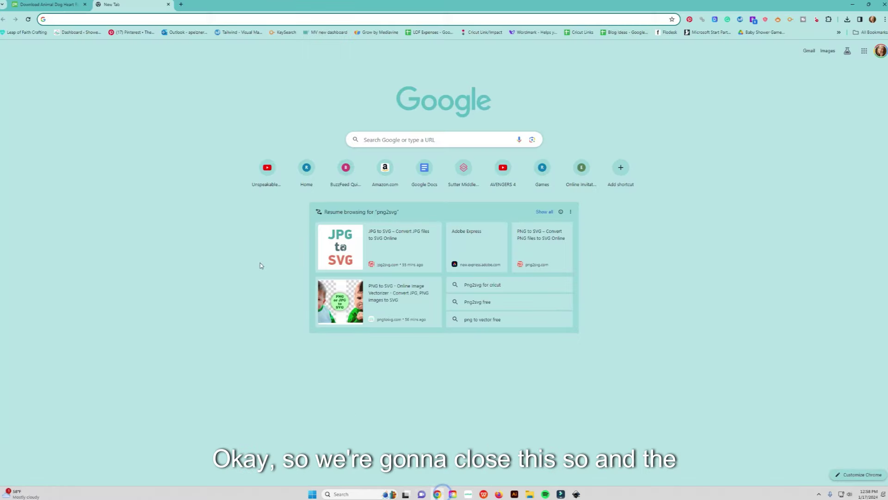
click(89, 20)
text(svgtrace.com/png-to-svg)
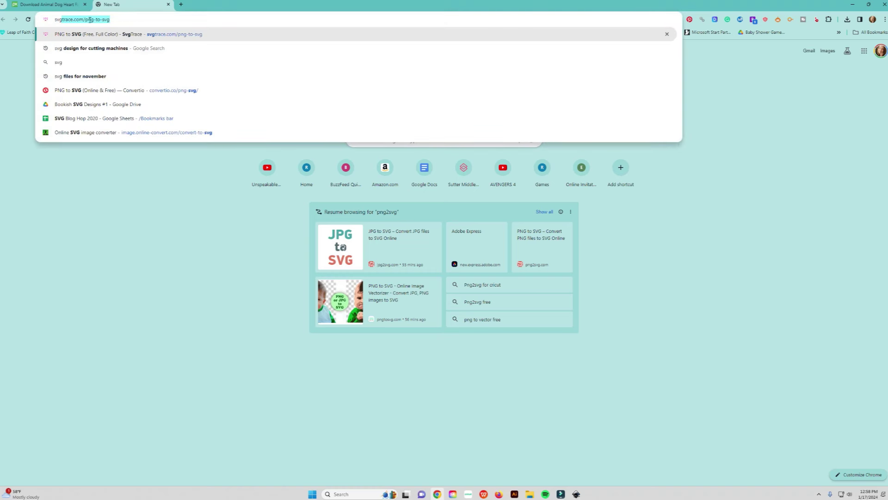
key(Return)
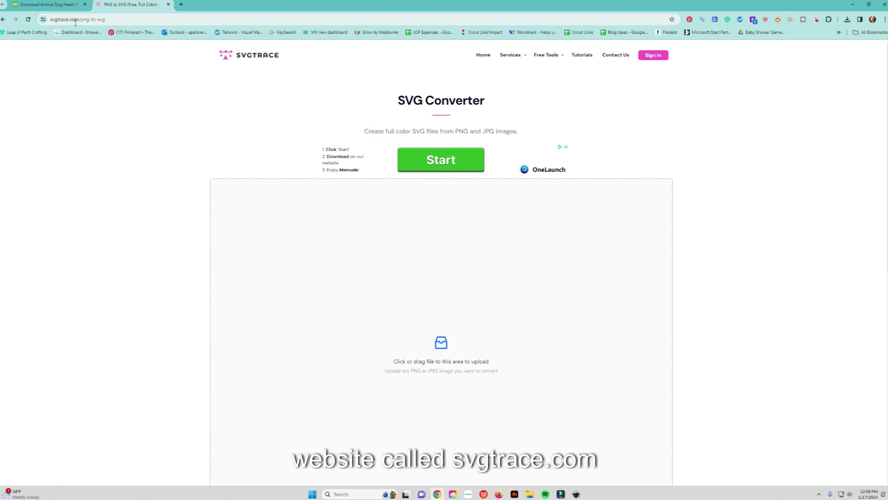
Upload the image animal-6987017_1280 from the Downloads folder to the SVG converter.
scroll(324, 273, down, 3)
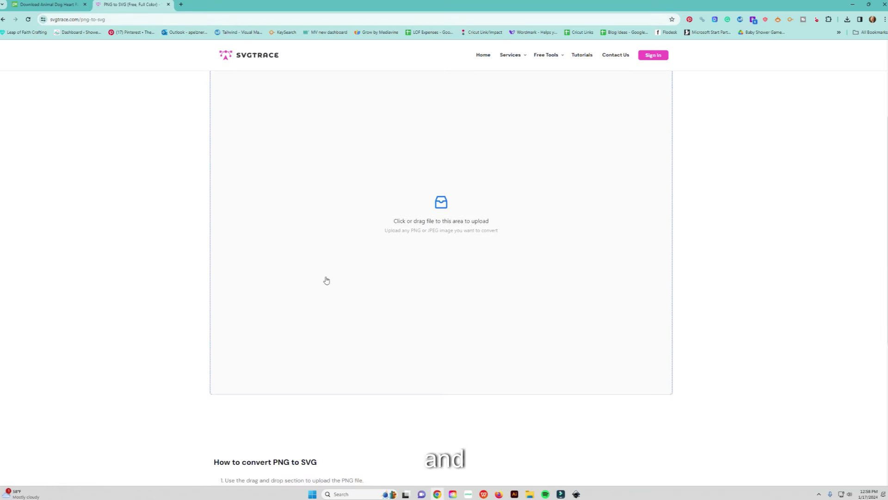
scroll(440, 203, up, 2)
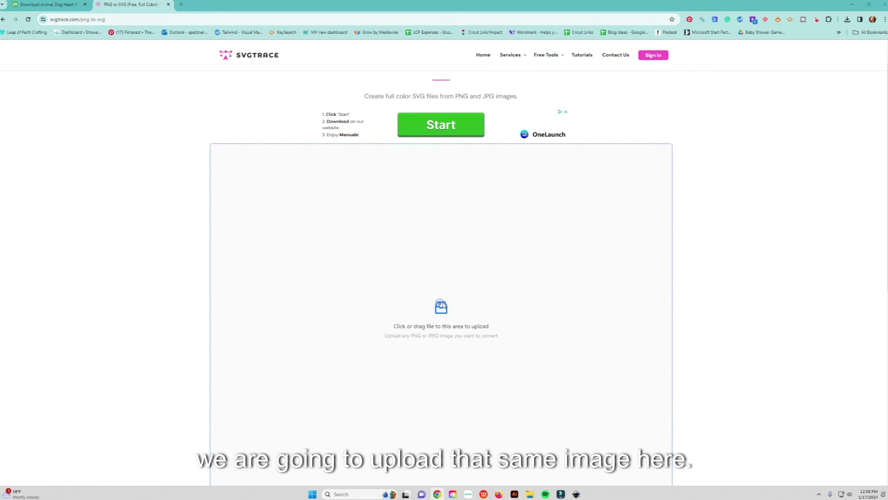
click(442, 305)
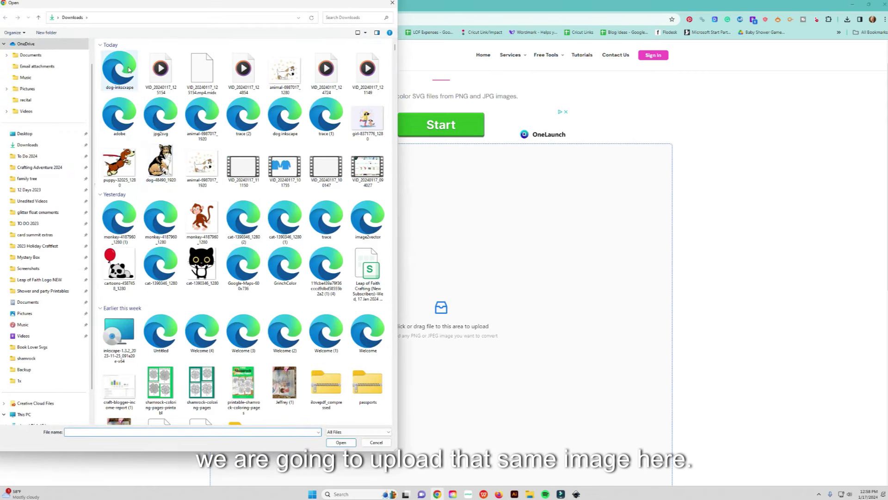
click(285, 71)
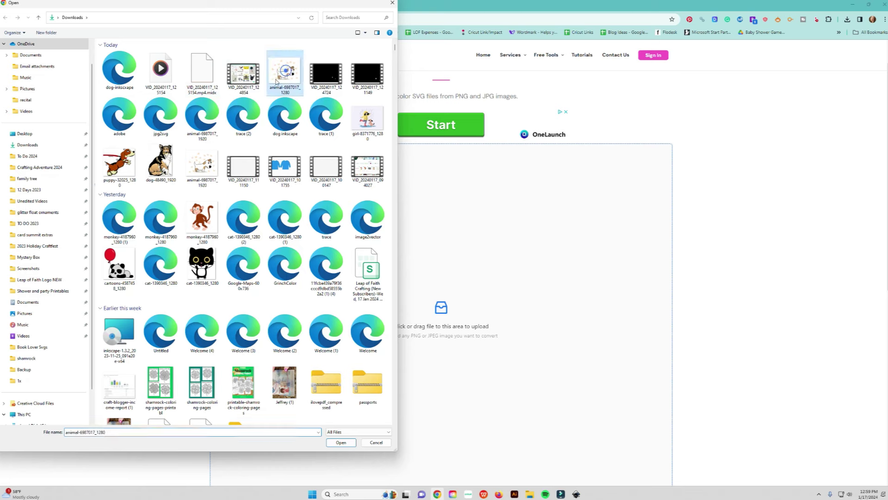
click(340, 443)
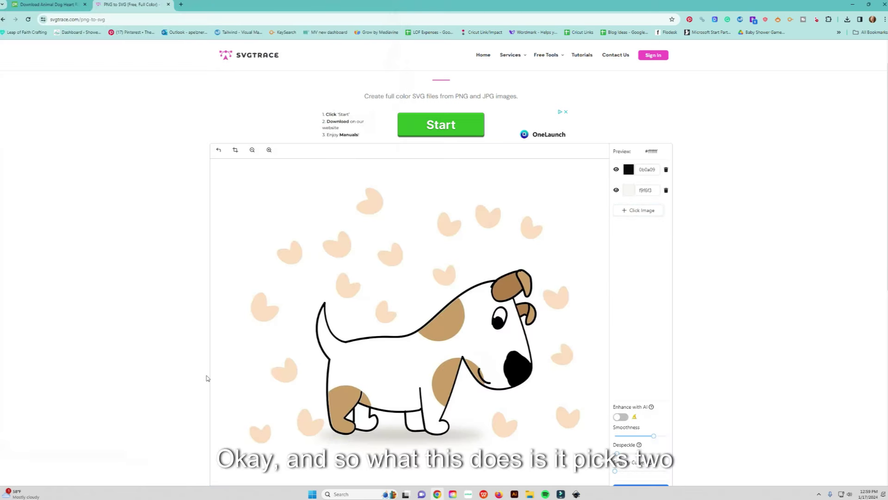
Sample c99e67 from the back patch and ear, ffffff from the face and fddec1 from a heart, and remove the off-white color.
scroll(207, 378, down, 1)
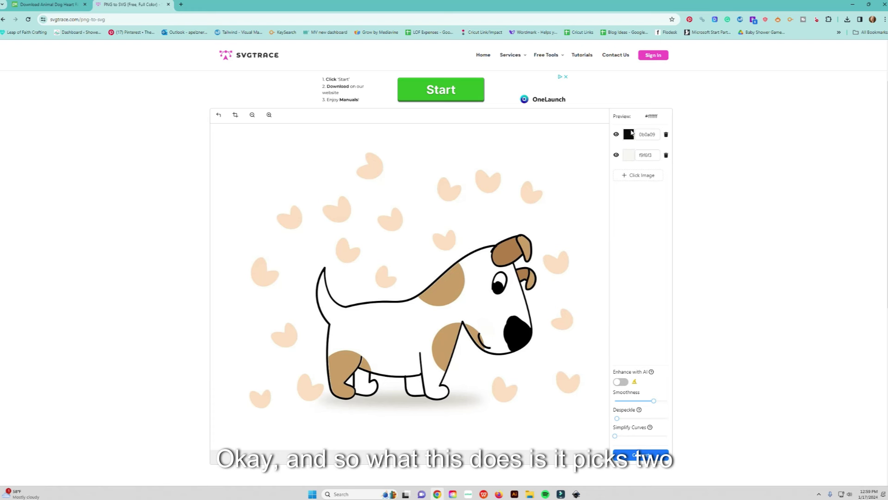
click(630, 174)
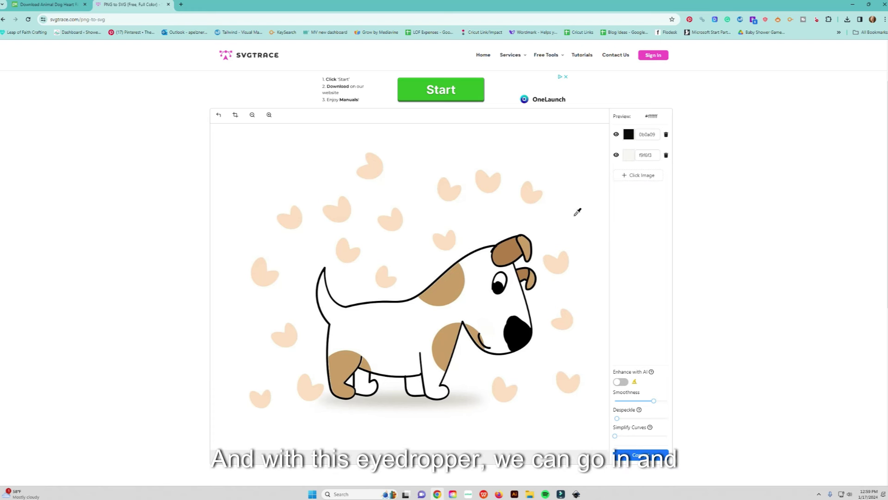
click(457, 278)
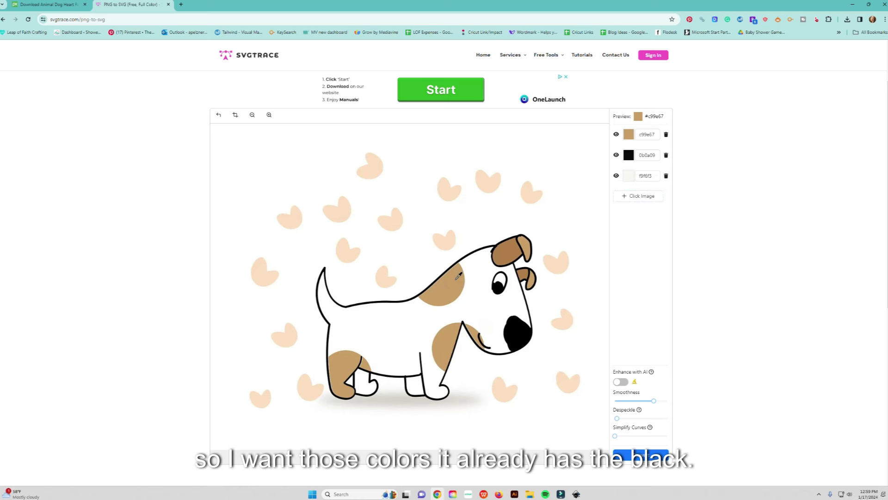
click(481, 298)
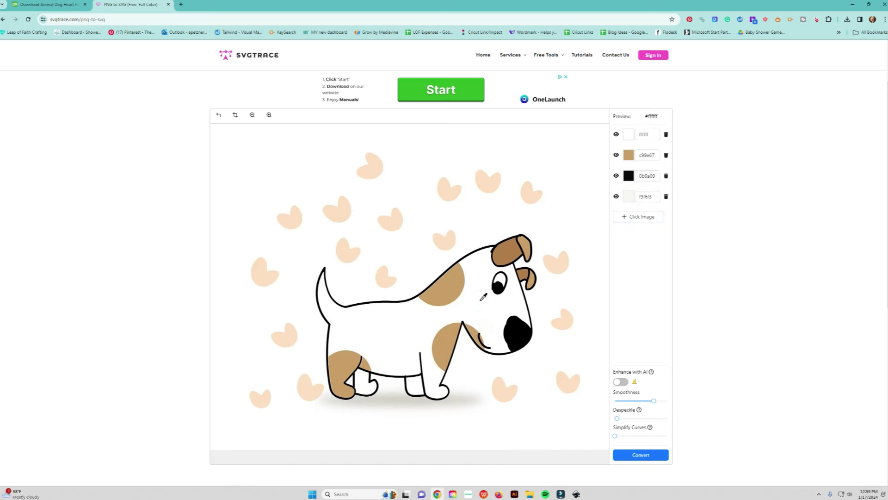
click(526, 244)
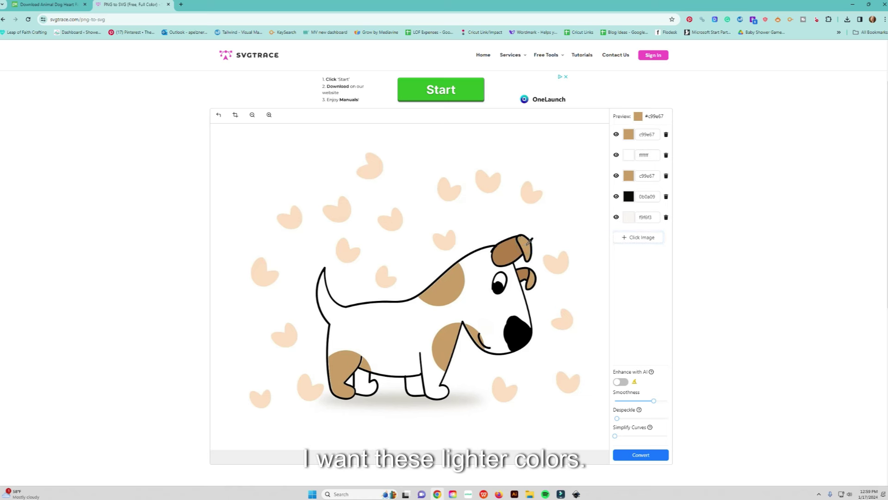
click(559, 263)
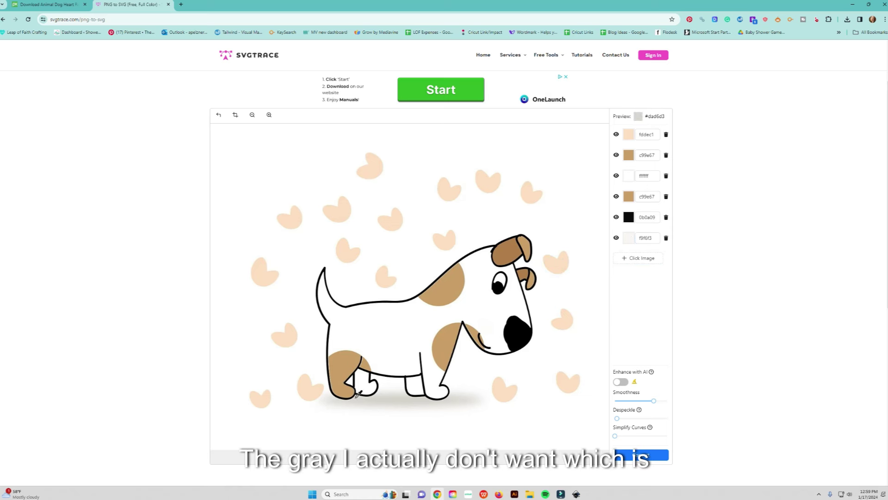
click(667, 238)
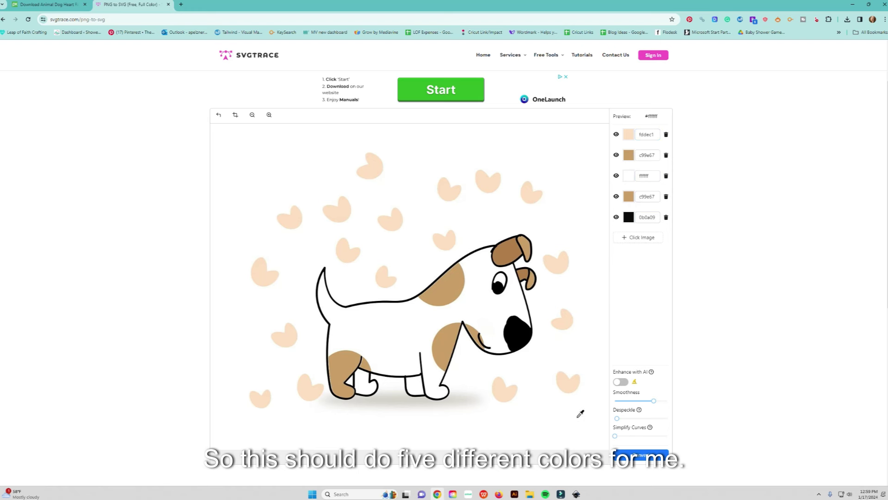
Convert the dog image with slightly higher Smoothness and Simplify Curves settings.
drag(661, 403, 662, 403)
drag(615, 436, 623, 438)
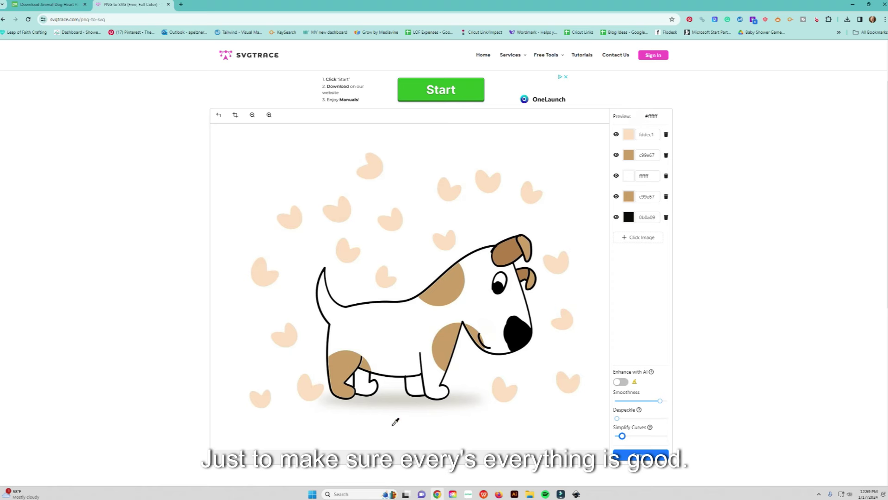
scroll(395, 421, down, 1)
click(643, 419)
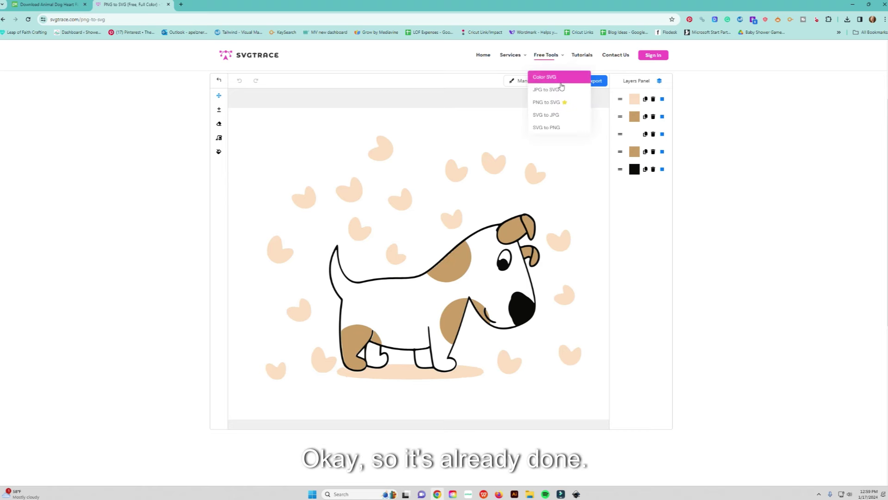
Export the converted dog image and download it as an SVG.
click(594, 84)
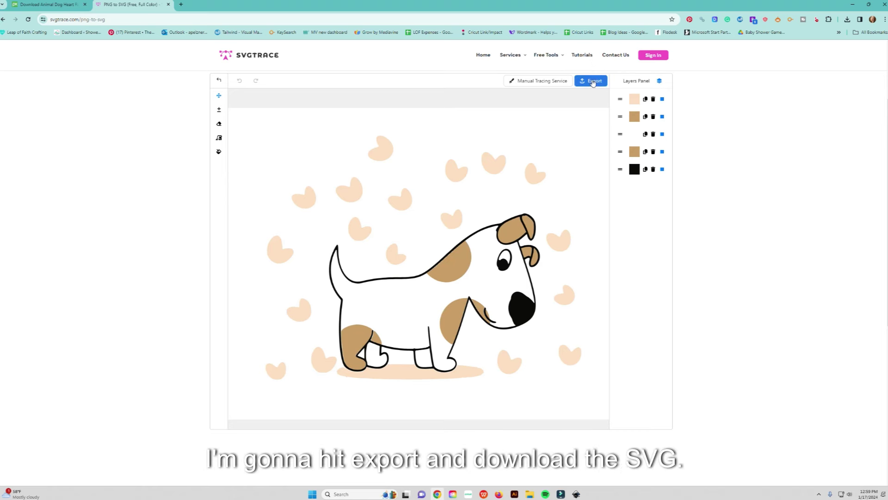
click(378, 134)
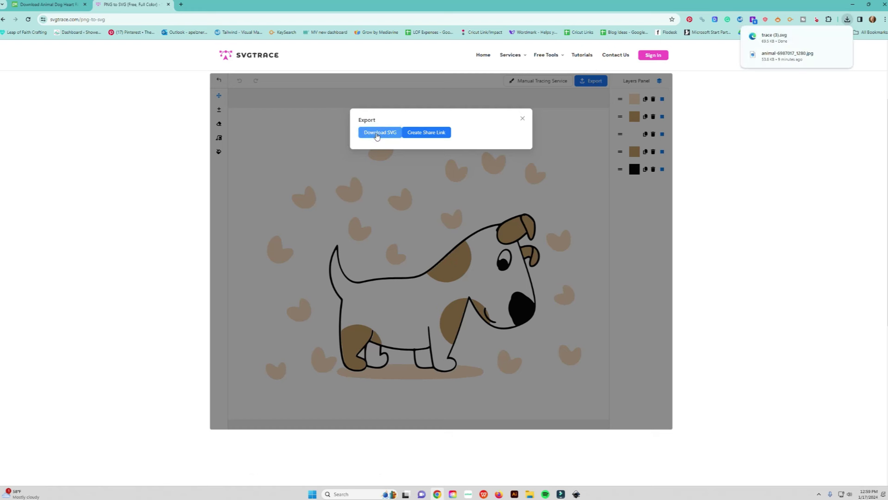
Search for png2svg in a new browser tab and open the png2svg.com converter page.
click(181, 5)
text(png)
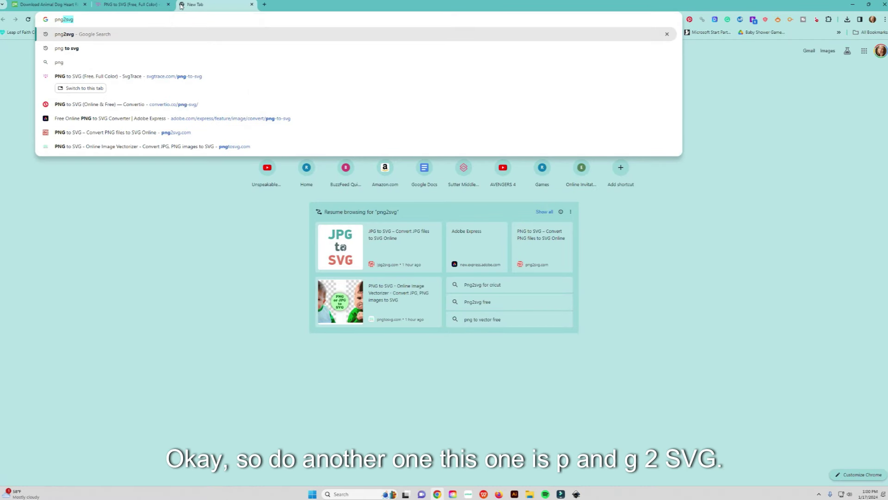
key(Return)
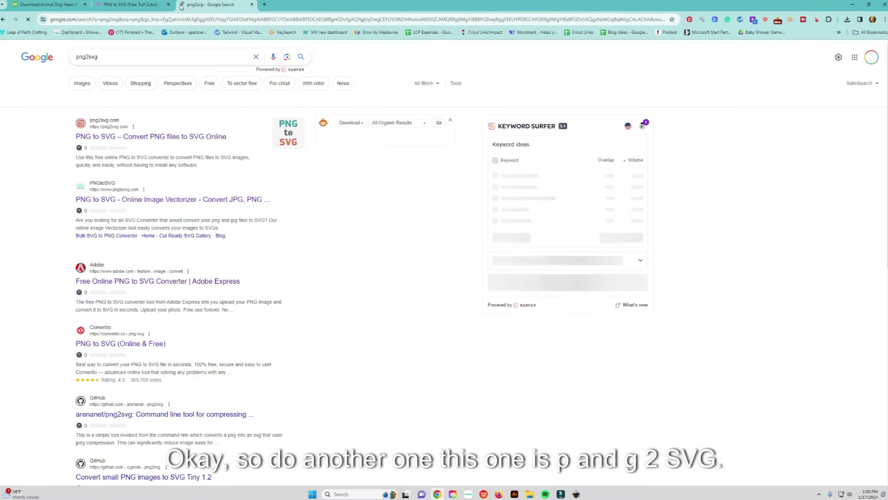
click(135, 137)
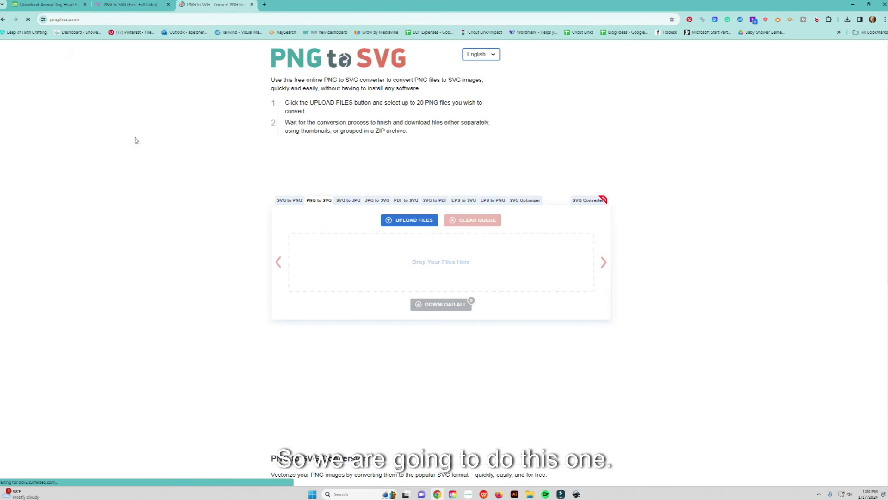
Upload the dog image animal-6987017_1280 from the Downloads folder to the PNG to SVG converter.
click(423, 226)
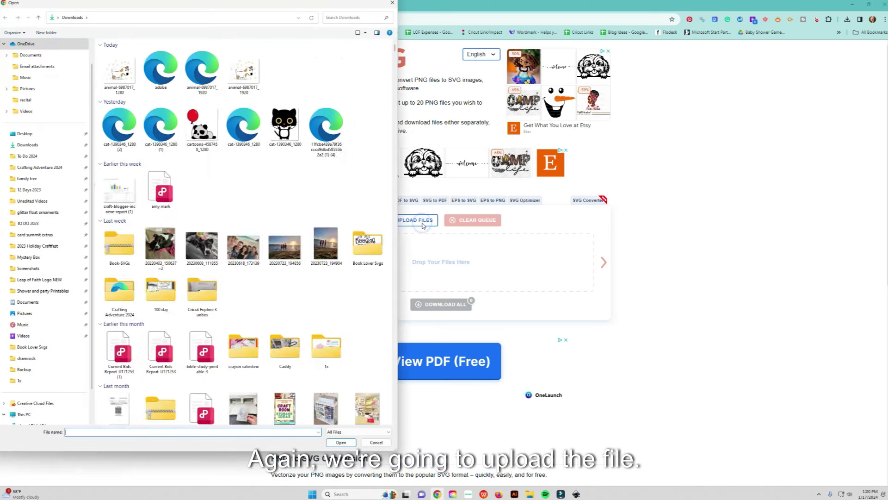
click(326, 73)
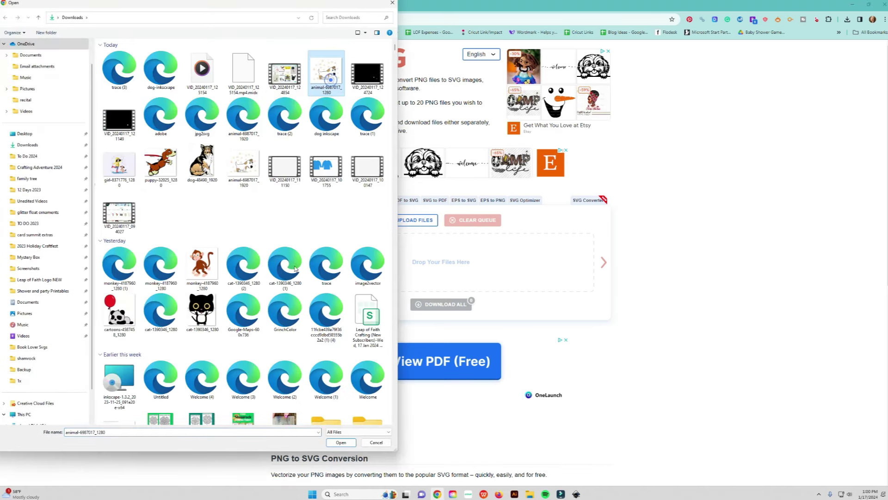
click(341, 442)
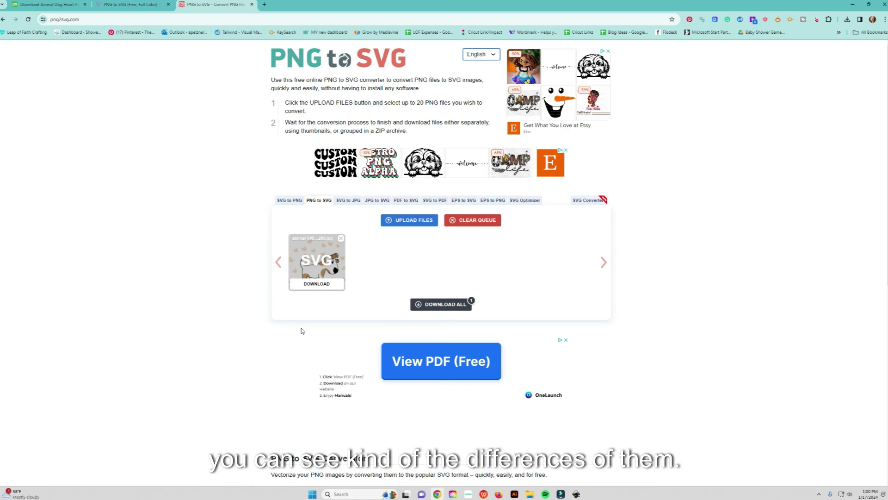
Download the converted dog SVG and rename the file png2svgdog in the Downloads folder.
click(313, 290)
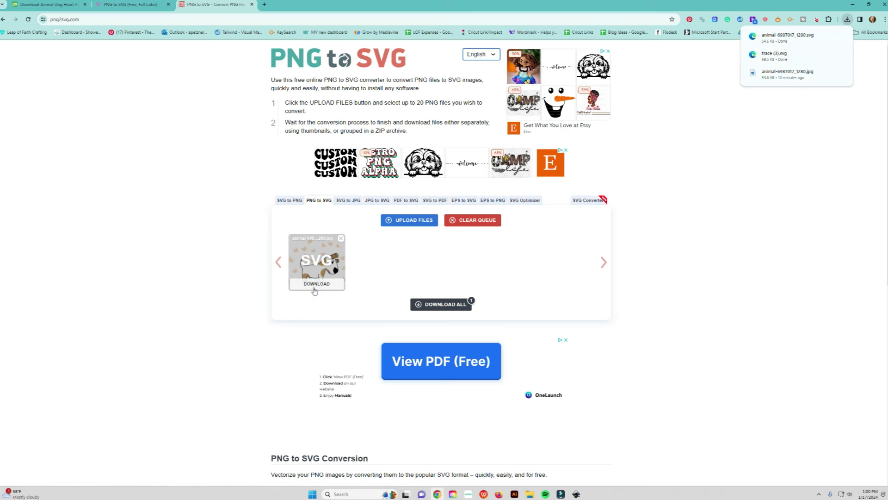
click(529, 495)
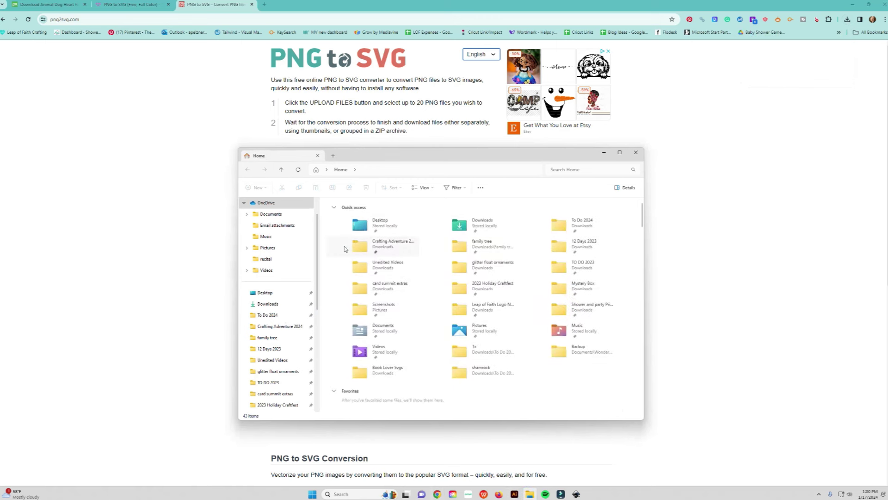
click(283, 304)
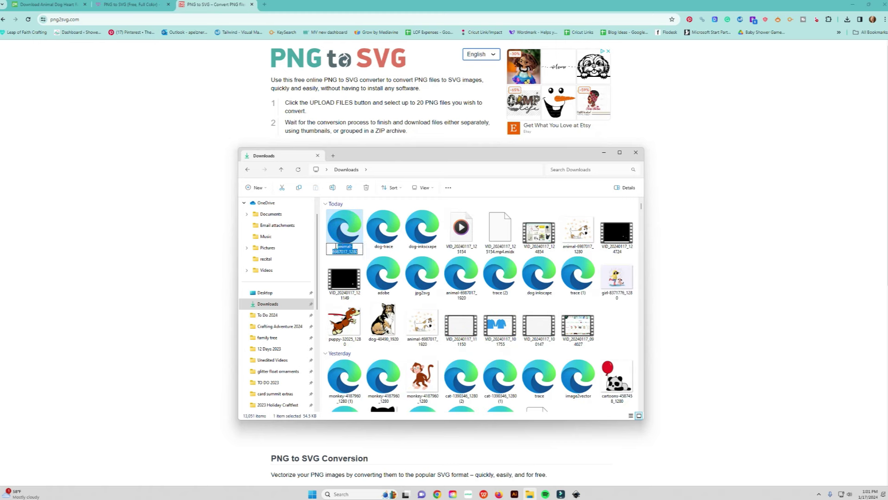
Open the Adobe Express free online PNG to SVG converter page in a new browser tab.
click(264, 4)
text(adob)
key(Return)
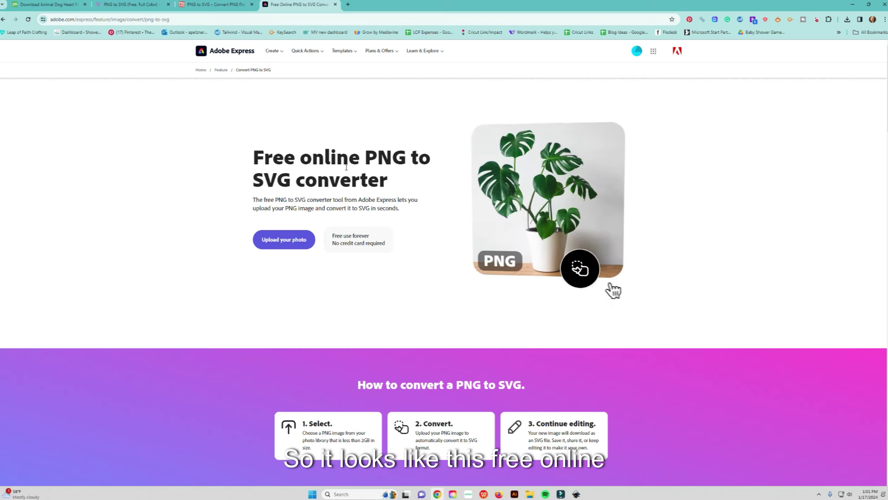
Upload the dog image animal-6987017_1280 to the Adobe Express Convert to SVG tool.
click(295, 241)
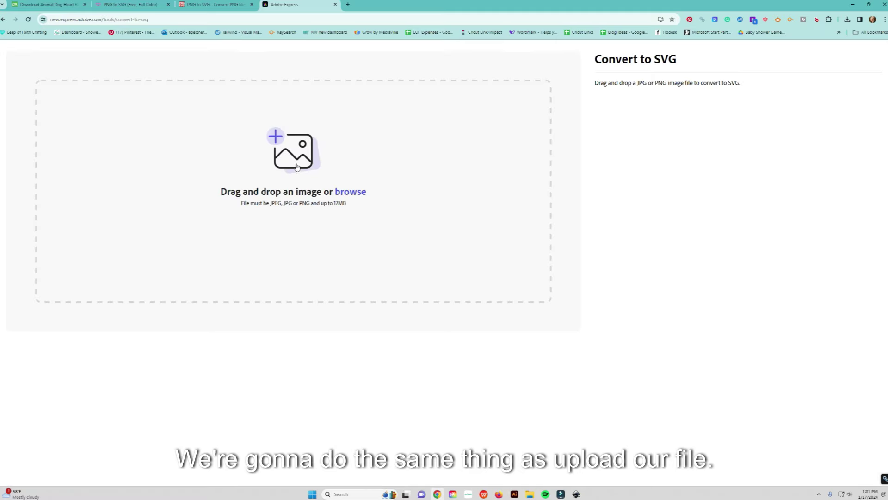
click(297, 160)
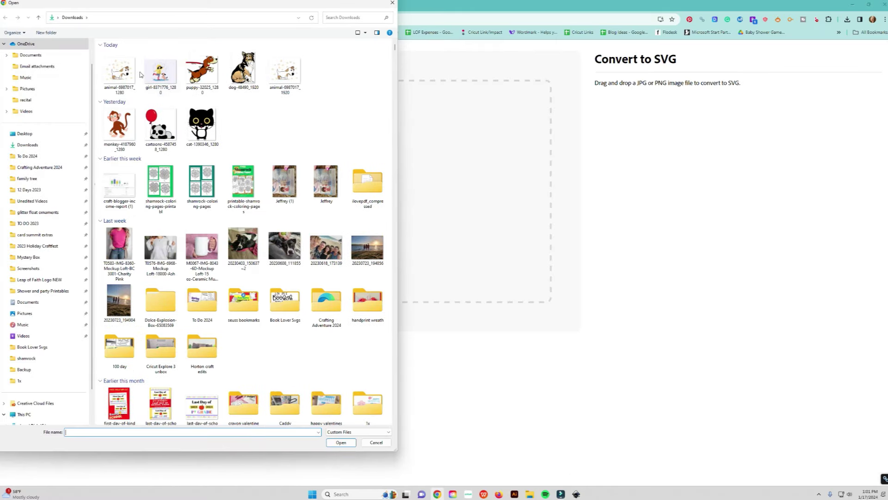
click(118, 67)
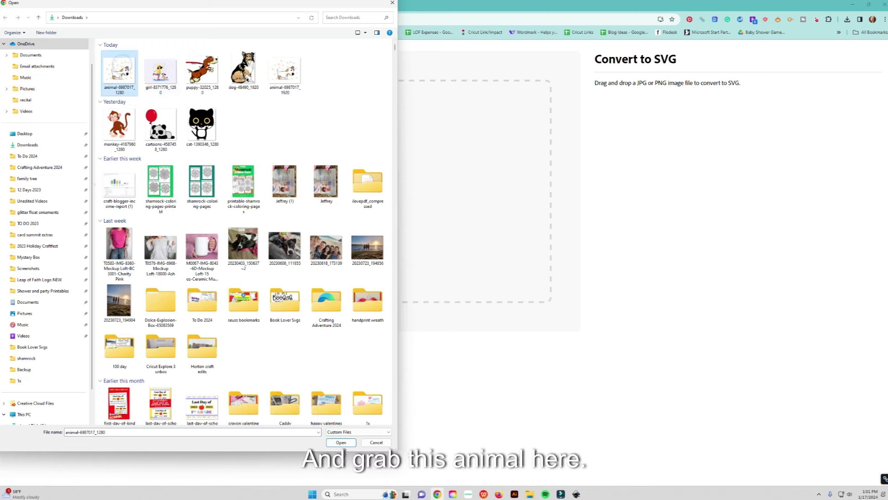
click(345, 443)
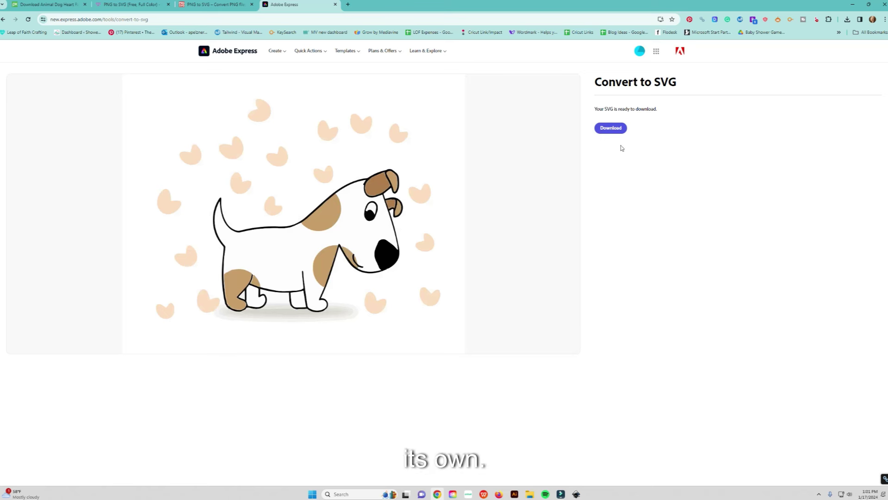
Download the Adobe Express SVG and rename the file dog-adobe in the Downloads folder.
click(612, 129)
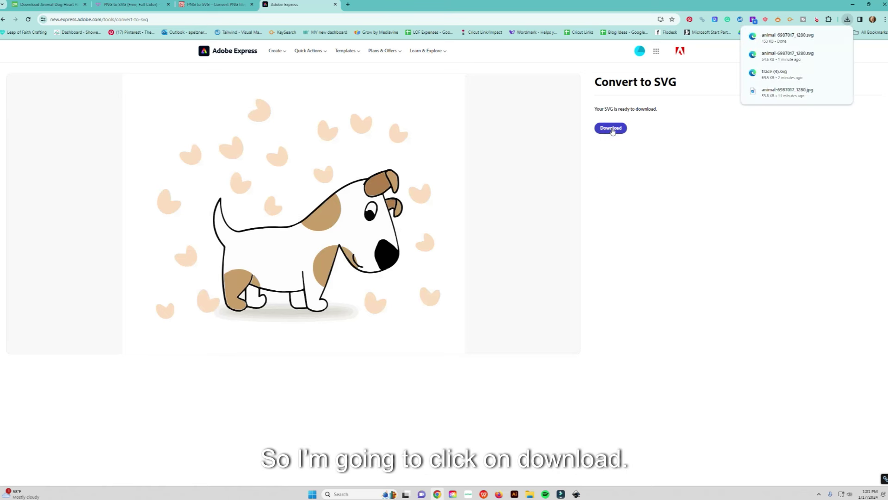
click(531, 496)
click(342, 252)
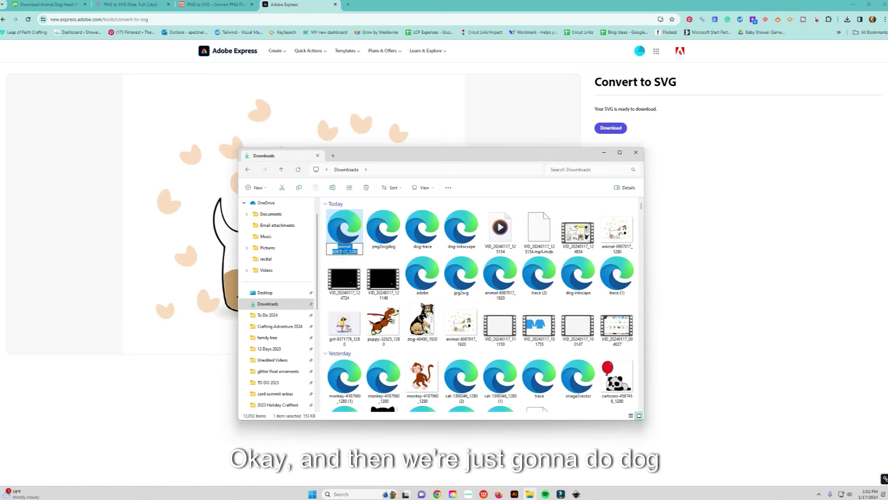
text(dog-)
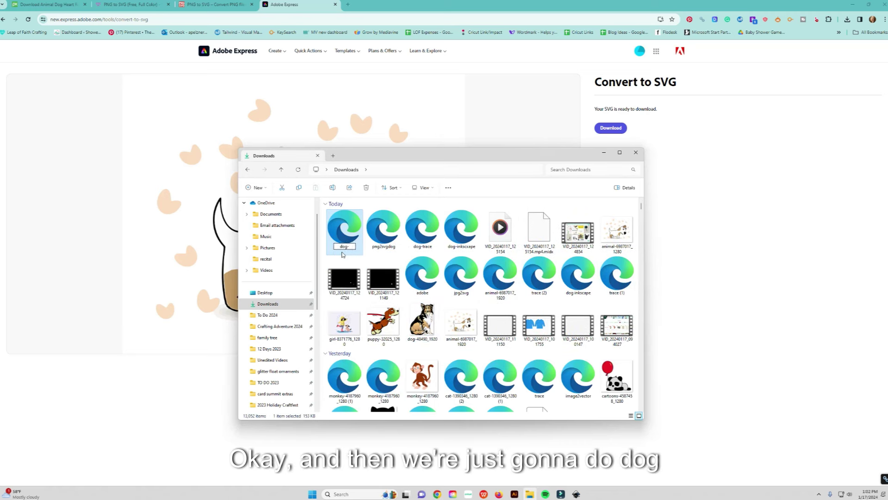
text(adobe)
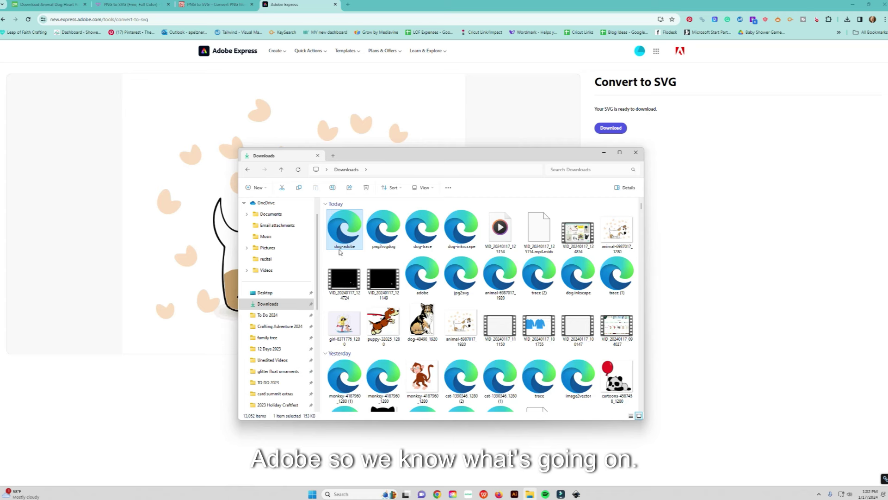
Switch to Cricut Design Space and upload the dog-inkscxape SVG from the Downloads folder as a cut image.
click(470, 495)
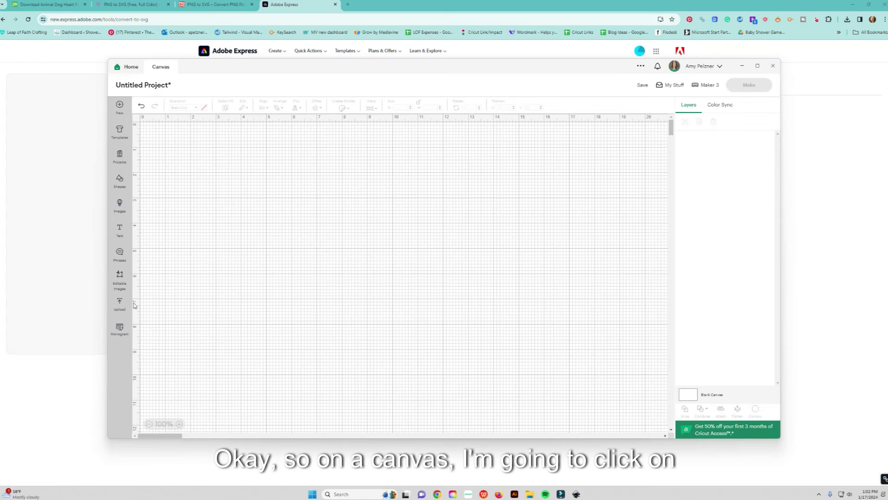
click(120, 305)
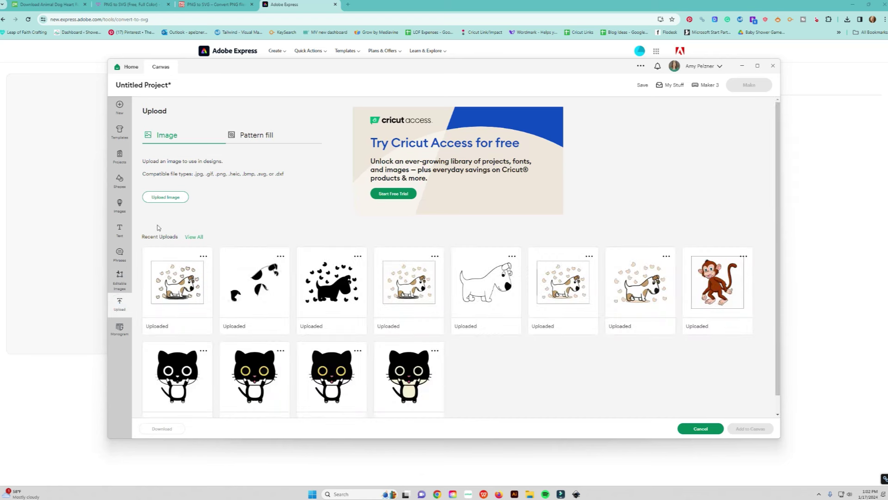
click(165, 198)
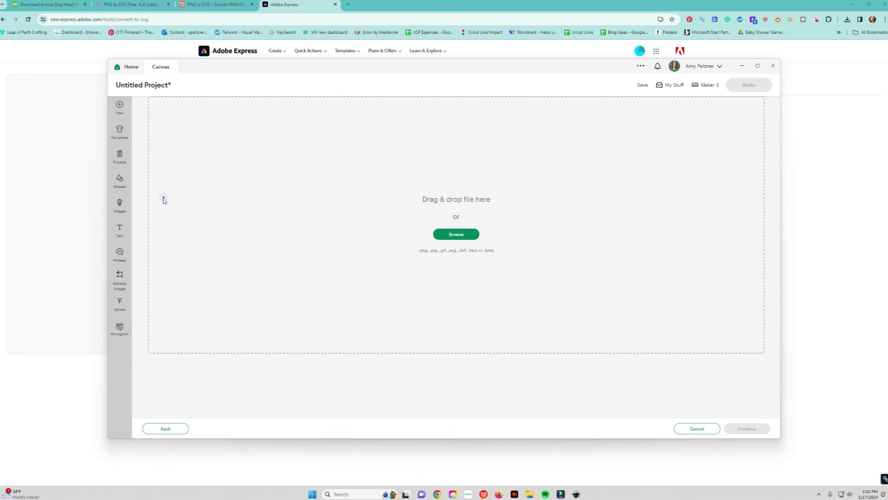
click(471, 235)
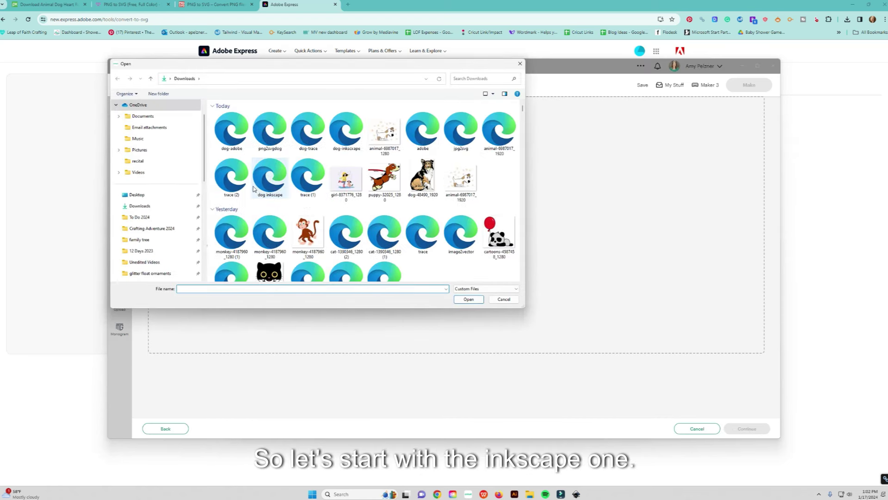
click(353, 133)
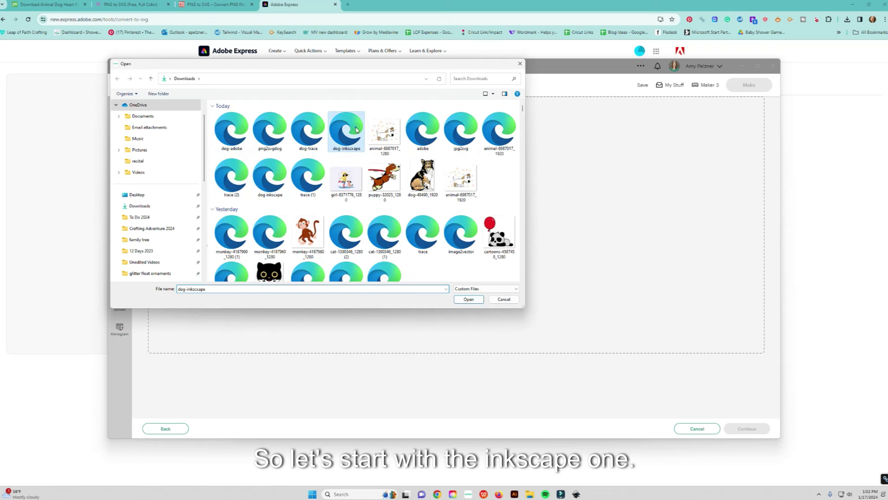
click(469, 300)
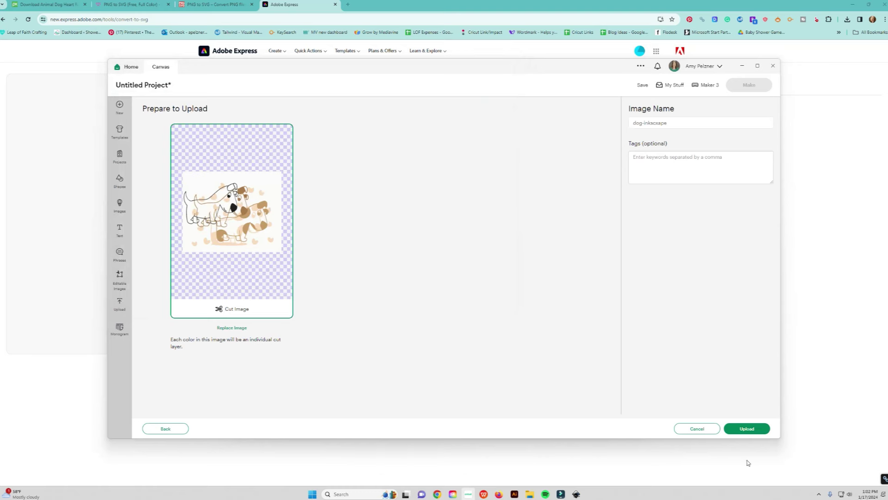
click(747, 429)
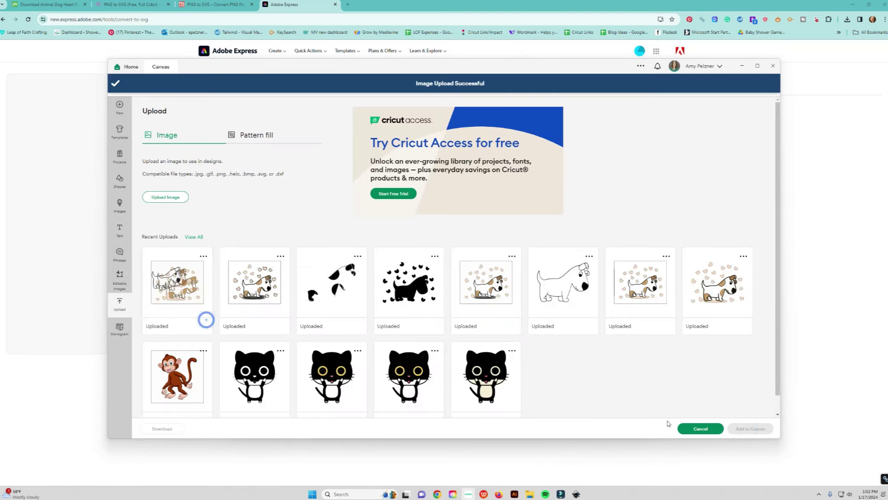
Add the uploaded dog-inkscxape image to the canvas and scale it down to about 13.94 x 11.38 in.
click(184, 315)
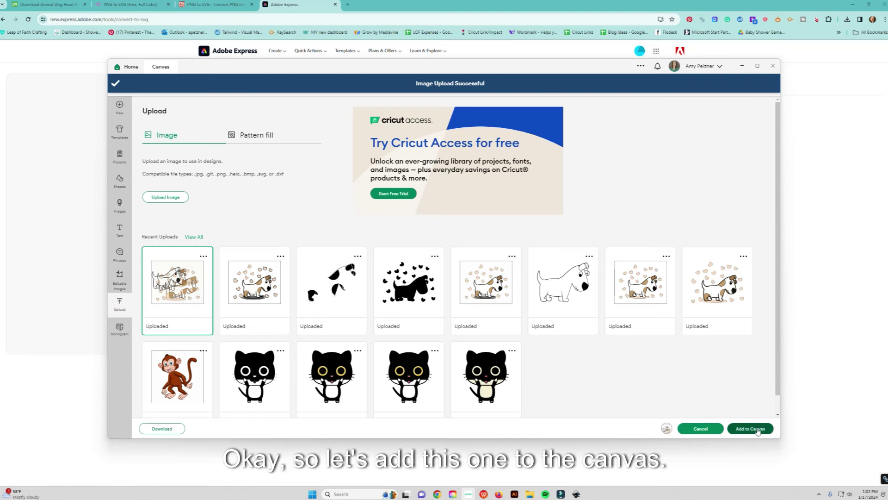
click(755, 429)
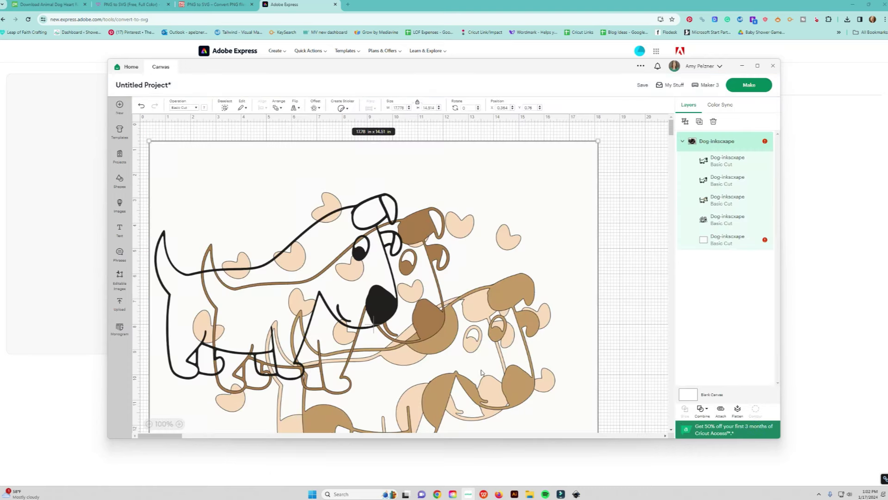
scroll(481, 372, down, 3)
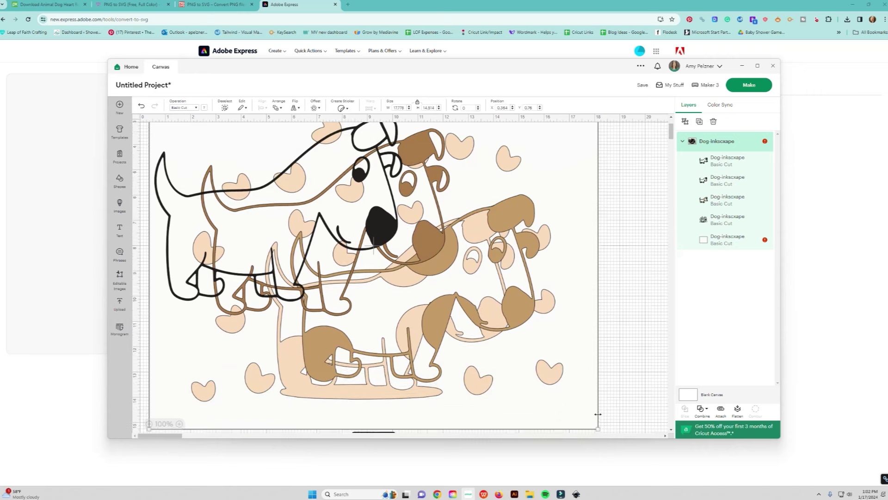
scroll(598, 414, down, 2)
drag(598, 367, 501, 288)
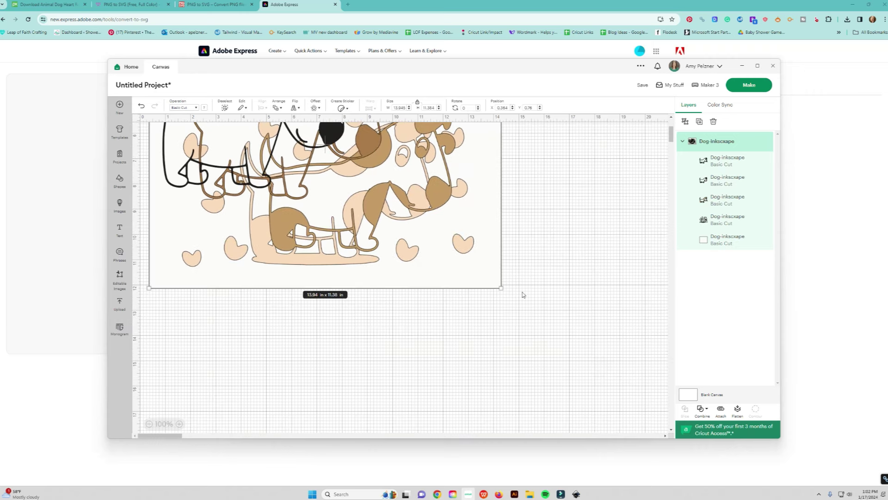
scroll(532, 308, up, 5)
click(627, 268)
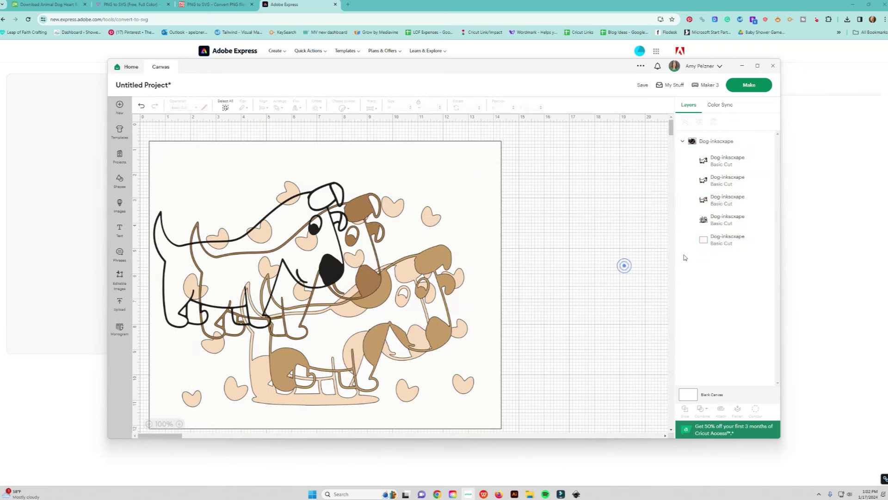
Try to pull the white background and individual color layers of the grouped dog image apart on the canvas.
click(719, 242)
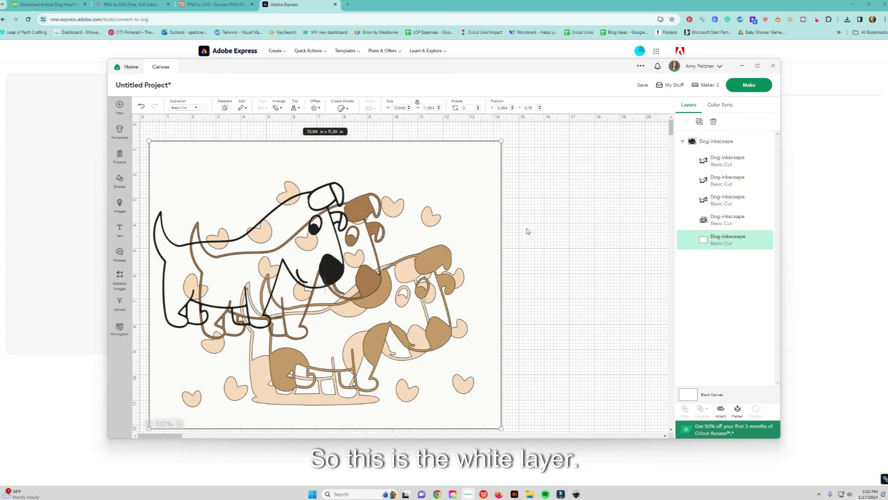
mouse_move(485, 186)
mouse_down()
mouse_move(625, 190)
mouse_move(716, 220)
mouse_move(750, 213)
mouse_move(533, 200)
mouse_move(503, 173)
mouse_move(570, 188)
mouse_move(515, 173)
mouse_move(493, 175)
mouse_move(731, 194)
mouse_move(492, 200)
mouse_up()
click(578, 215)
drag(331, 267, 565, 292)
click(367, 284)
drag(405, 352, 396, 342)
click(329, 337)
click(402, 345)
click(283, 299)
drag(430, 257, 423, 256)
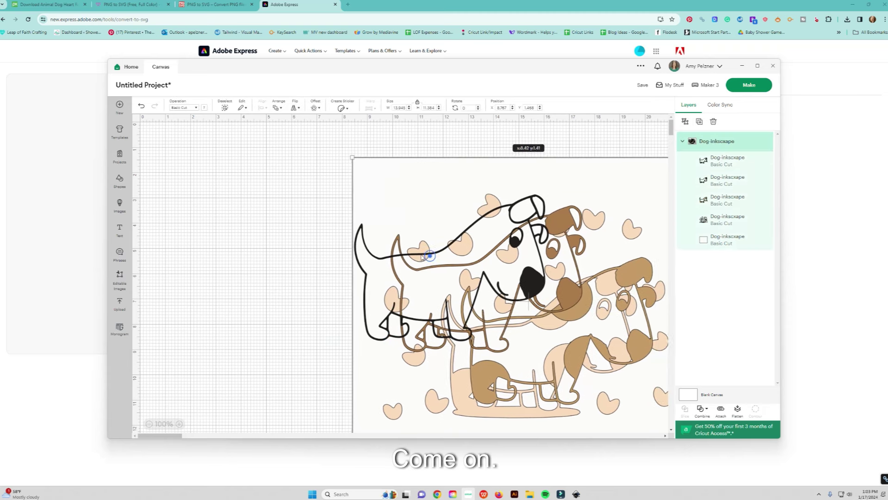
Move the white background rectangle below and the black outline dog to the upper left, away from the other color layers.
click(706, 158)
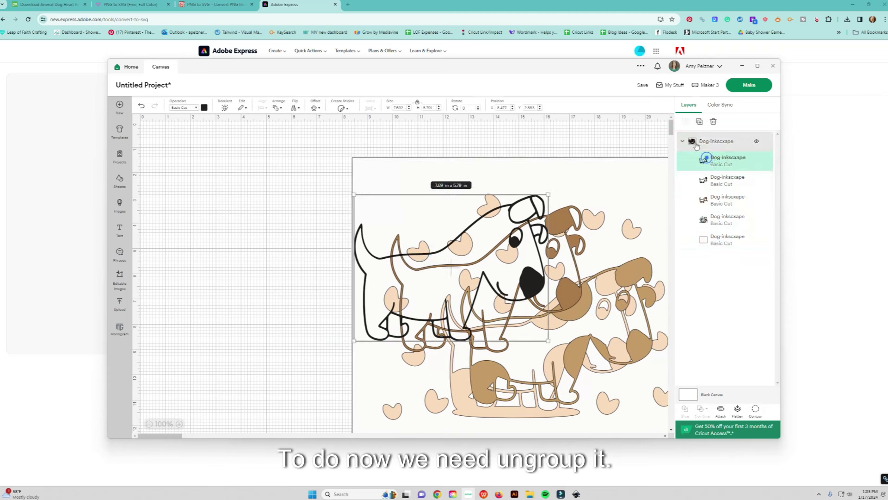
click(626, 186)
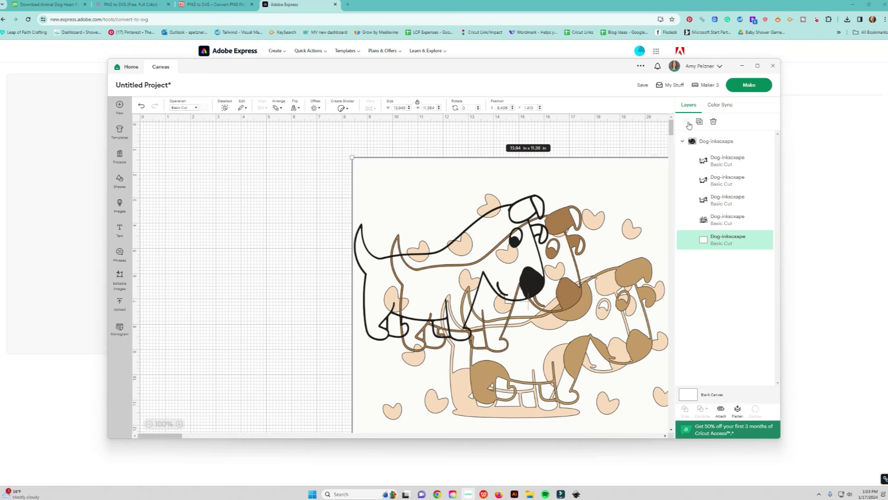
drag(538, 288, 466, 357)
drag(537, 286, 389, 234)
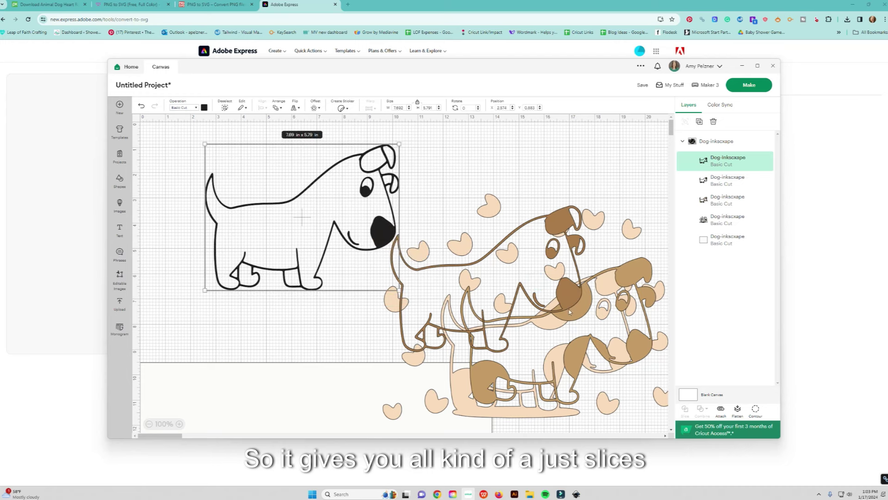
Move the dark brown and tan dog layers under the black outline and shift the peach layer with the hearts aside.
drag(570, 313, 385, 261)
drag(568, 307, 331, 214)
drag(365, 253, 497, 271)
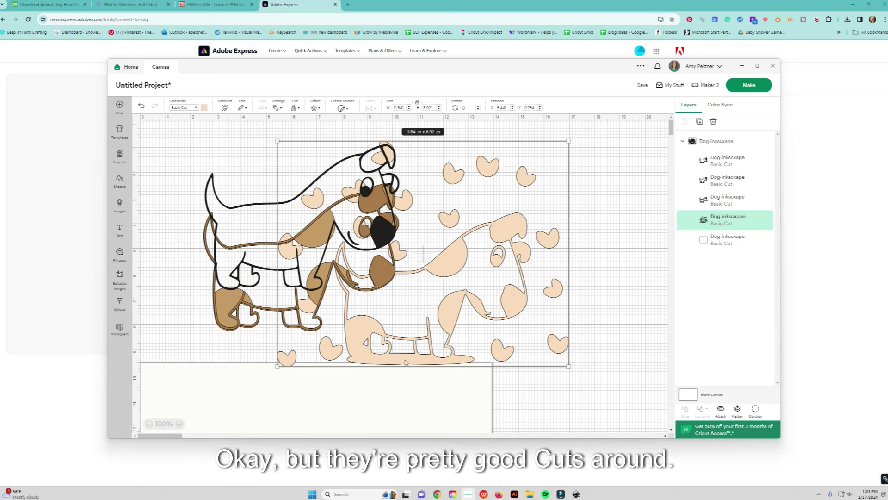
Stack the peach, brown, tan and black outline layers back together and place the white background rectangle behind them.
drag(406, 245, 447, 257)
drag(318, 332, 445, 355)
drag(310, 328, 458, 336)
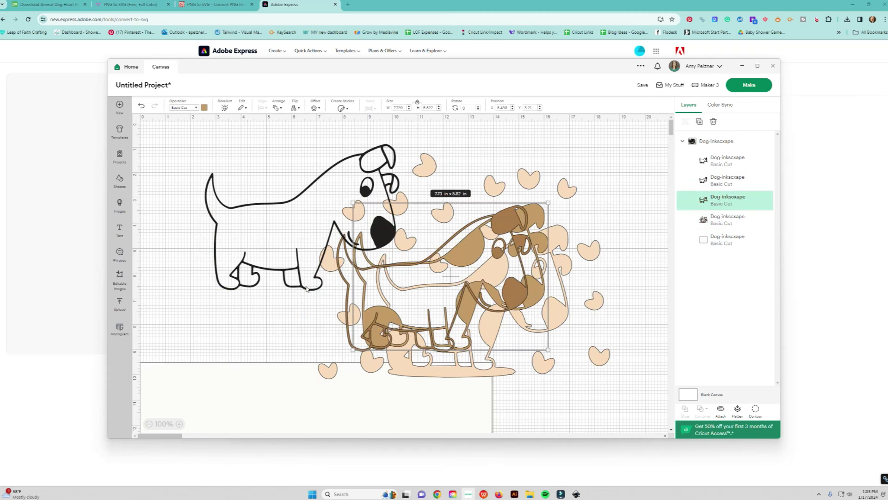
drag(307, 289, 442, 357)
drag(450, 425, 580, 193)
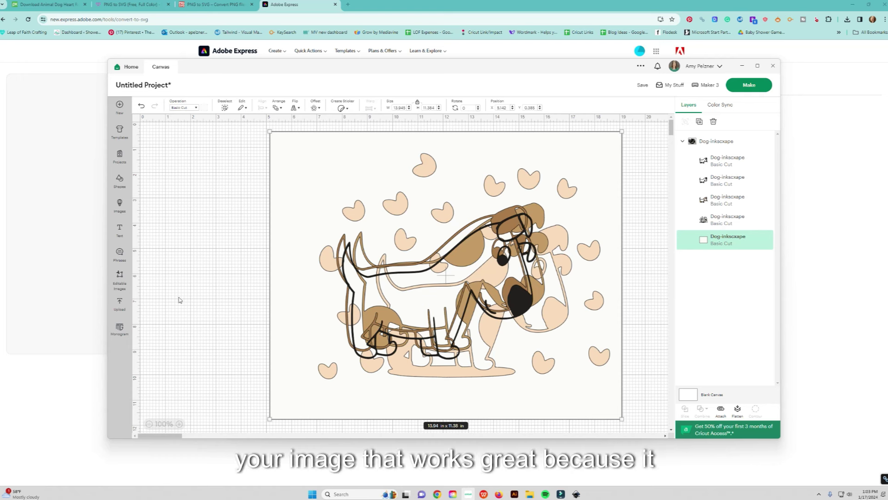
Shrink the whole Dog-inkscape group to about 5.24 x 4.27 in and move it below the working area.
drag(395, 267, 417, 334)
drag(242, 173, 543, 385)
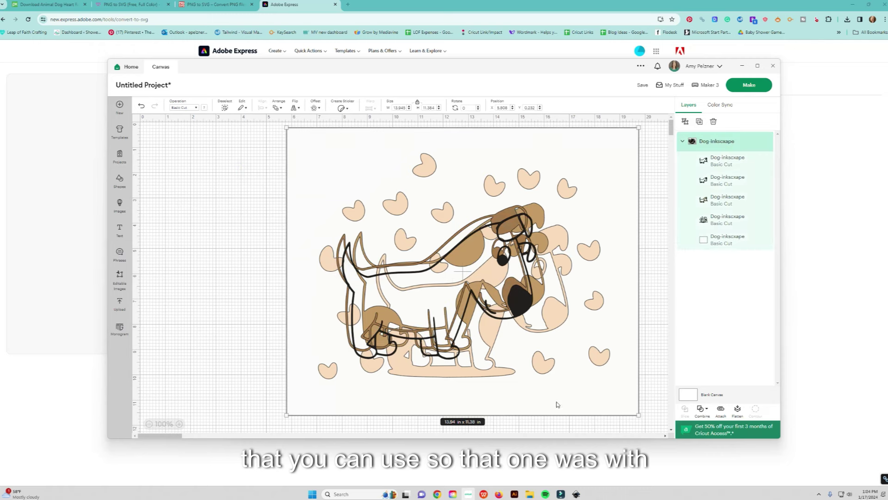
drag(639, 415, 418, 235)
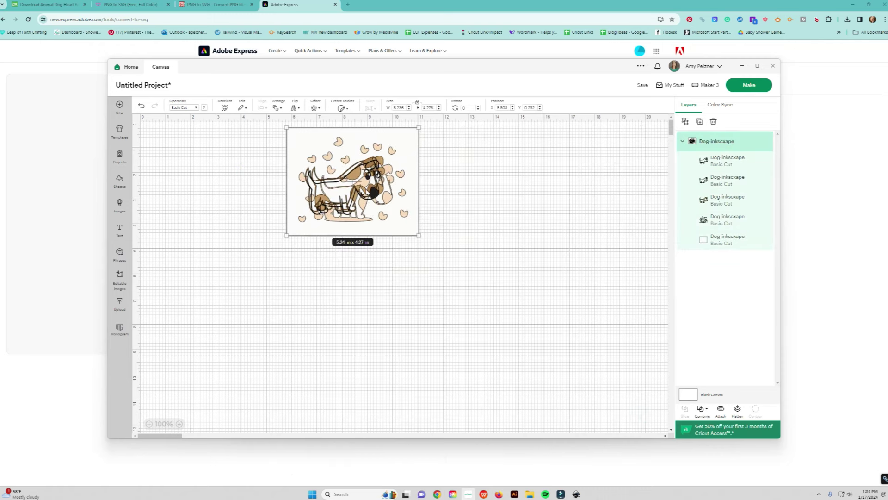
drag(363, 189, 257, 456)
click(320, 332)
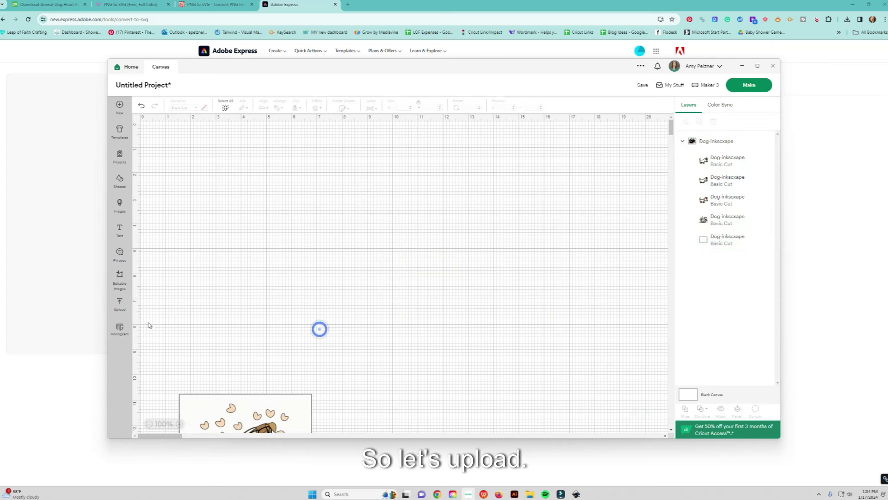
Upload the dog-trace SVG from Downloads and add it to the canvas.
click(116, 304)
click(174, 196)
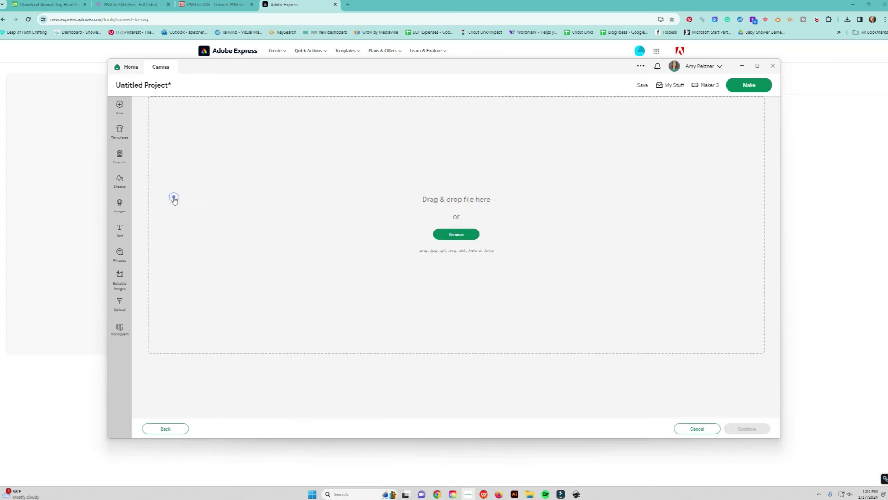
click(457, 235)
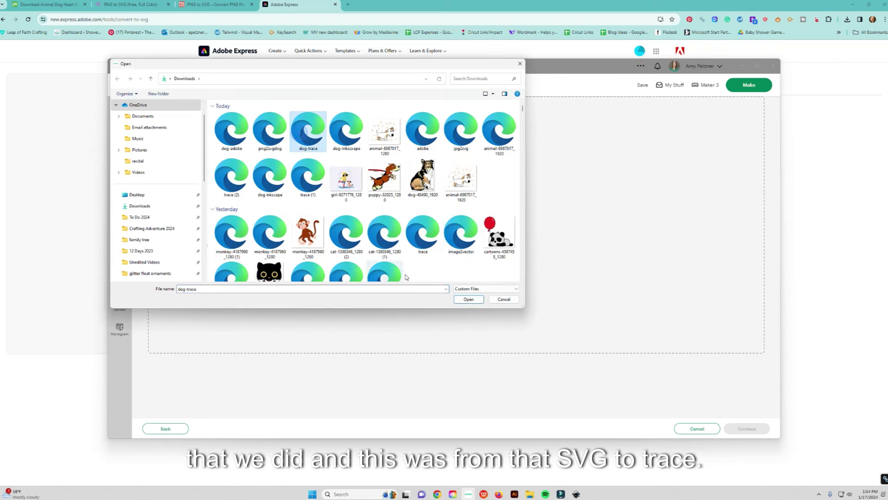
click(468, 299)
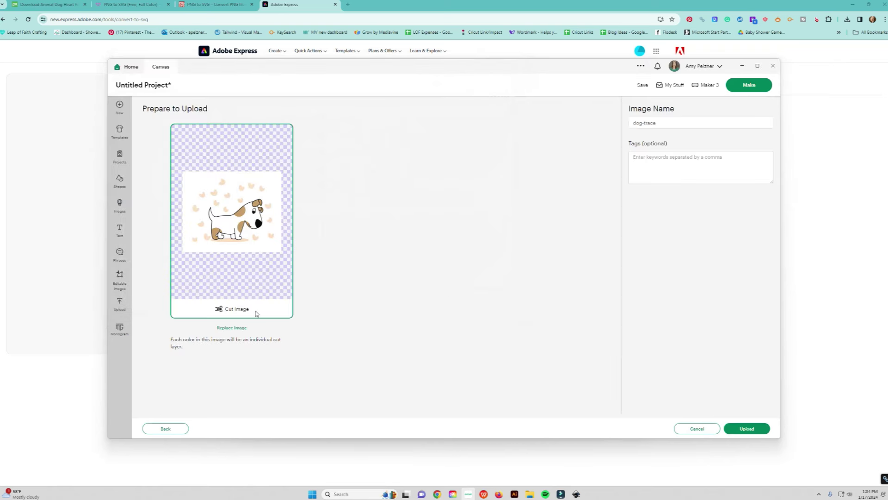
click(759, 429)
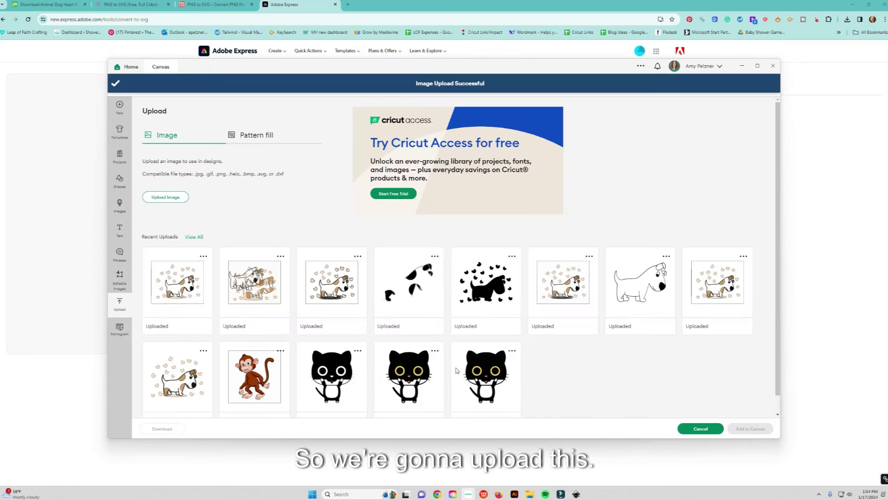
click(198, 313)
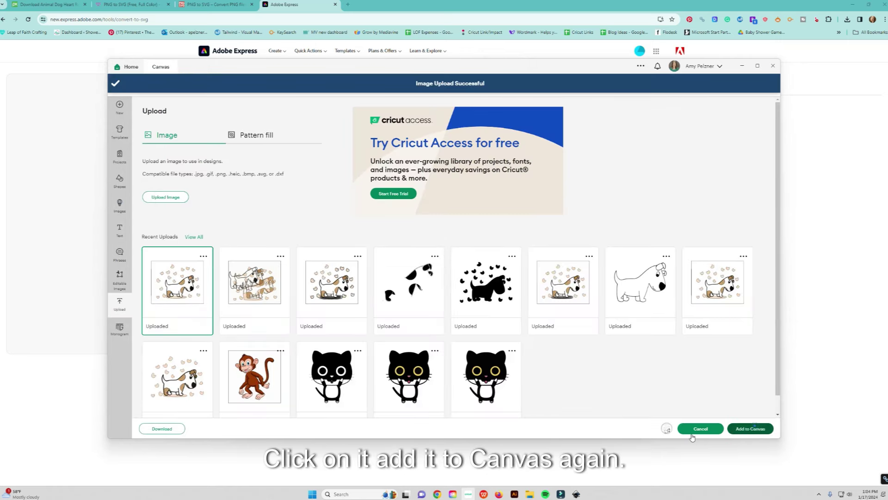
Resize the Dog-trace group to about 10.61 x 8.66 in and move it toward the middle of the canvas.
scroll(593, 404, down, 3)
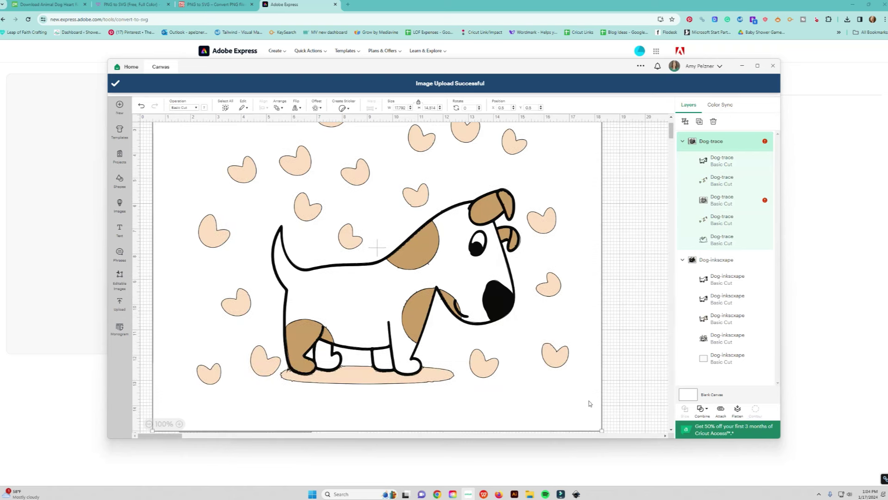
drag(600, 424, 420, 284)
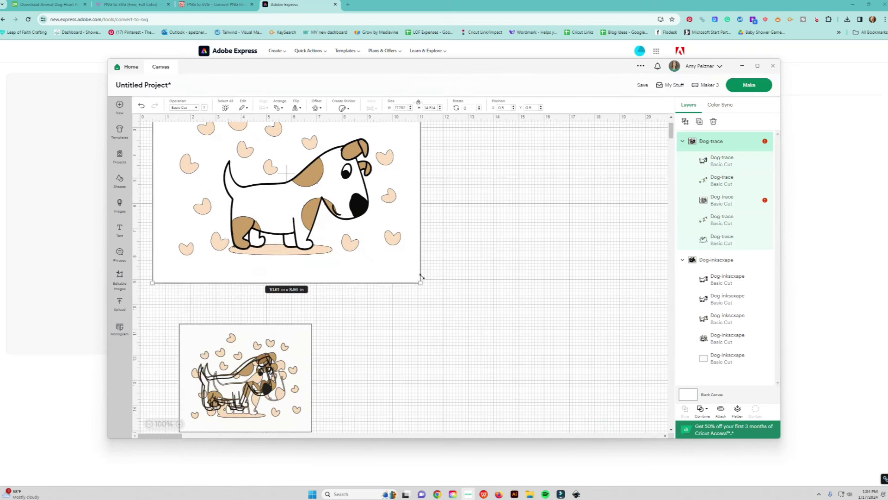
scroll(396, 346, up, 2)
scroll(396, 345, up, 2)
click(535, 276)
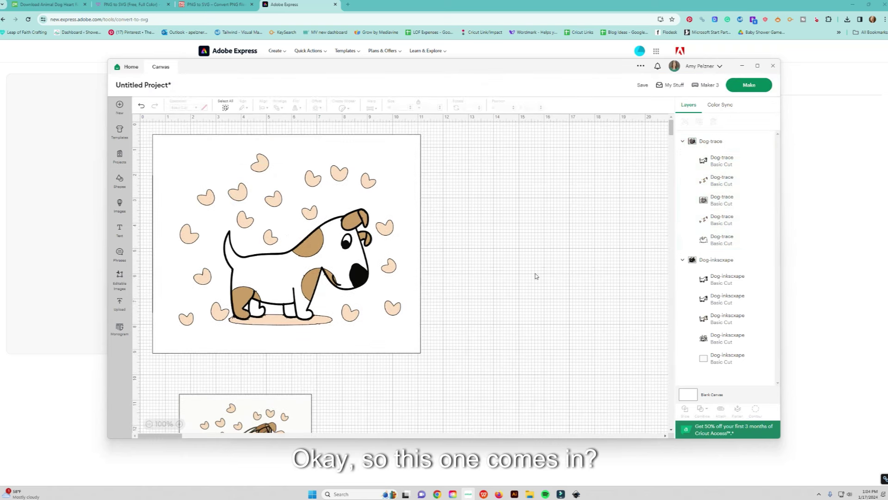
drag(401, 235, 477, 237)
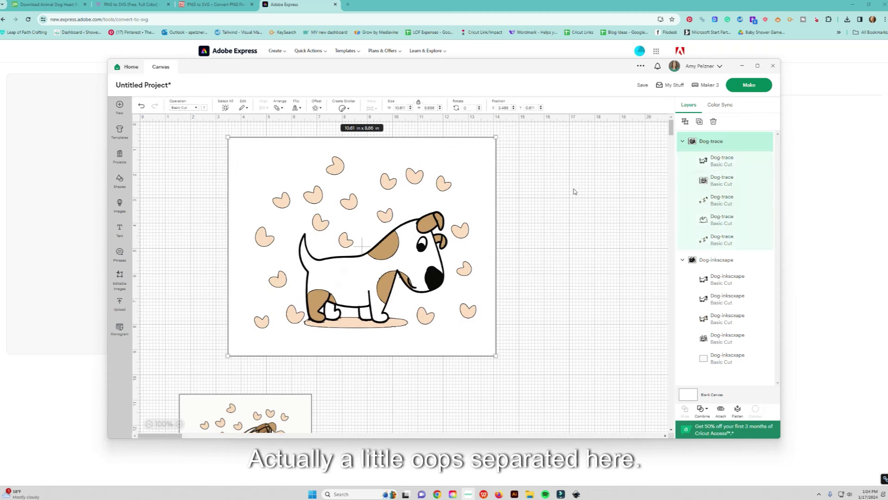
Ungroup the Dog-trace image and move its white background layer to the lower right, away from the dog.
click(685, 121)
click(567, 200)
mouse_move(491, 193)
mouse_down()
mouse_move(543, 203)
mouse_move(597, 196)
mouse_move(635, 221)
mouse_move(673, 230)
mouse_up()
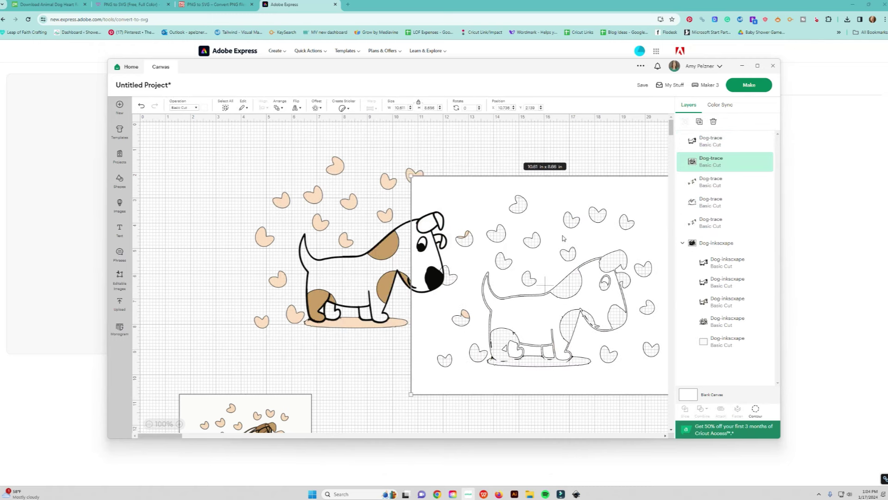
drag(554, 201, 558, 213)
mouse_move(560, 217)
mouse_down()
mouse_move(599, 313)
mouse_move(615, 317)
mouse_up()
click(554, 248)
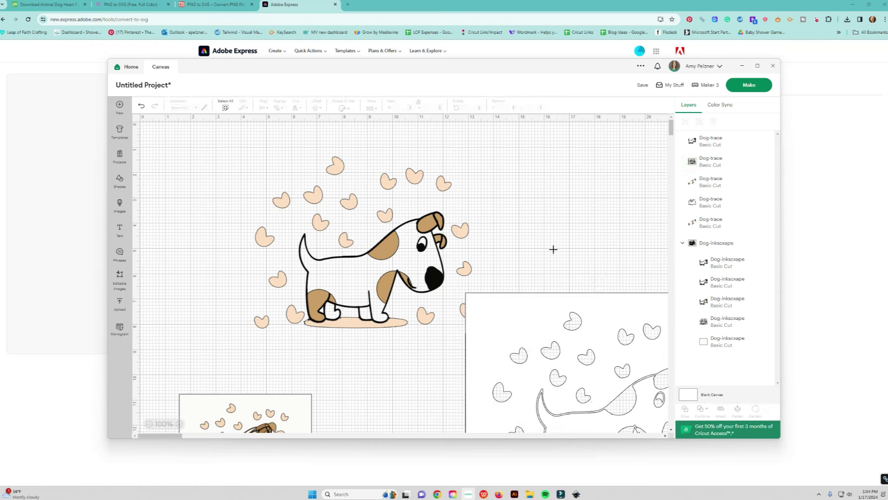
Pull the black outline, peach hearts and two brown patch layers of the Dog-trace image apart on the canvas.
drag(424, 223, 632, 157)
mouse_move(390, 246)
mouse_down()
mouse_move(455, 247)
mouse_move(410, 324)
mouse_move(415, 253)
mouse_move(435, 241)
mouse_move(332, 233)
mouse_move(305, 216)
mouse_up()
mouse_move(415, 326)
mouse_down()
mouse_move(462, 260)
mouse_move(411, 296)
mouse_up()
mouse_move(465, 262)
mouse_down()
mouse_move(436, 231)
mouse_move(445, 236)
mouse_up()
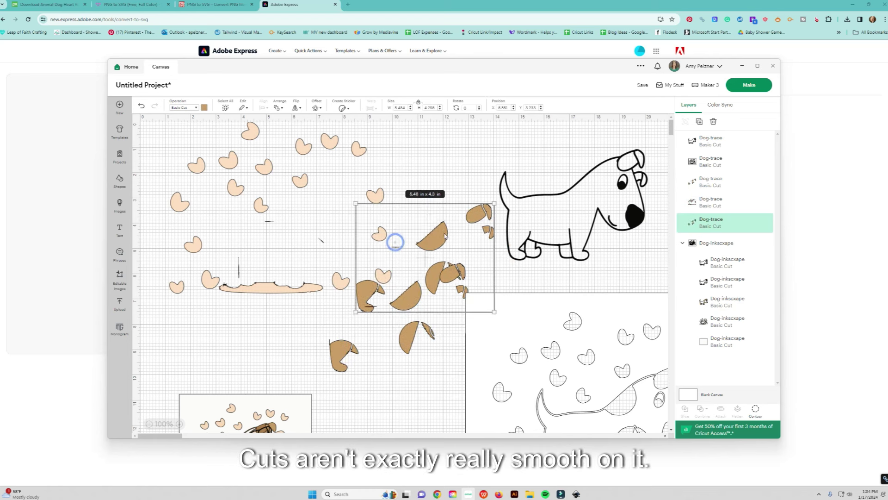
drag(309, 293, 357, 299)
drag(346, 352, 360, 266)
drag(432, 215, 377, 221)
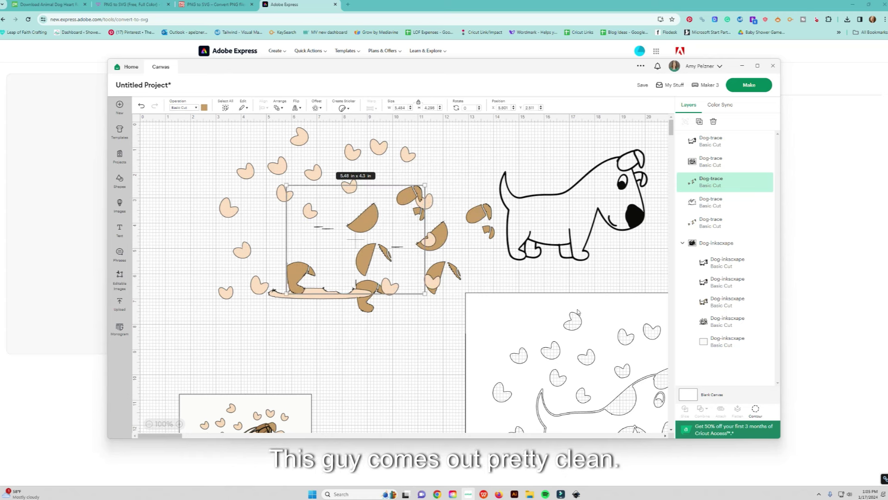
Shift the peach hearts layer slightly right and move the white background layer back over the separated color layers.
drag(578, 313, 559, 261)
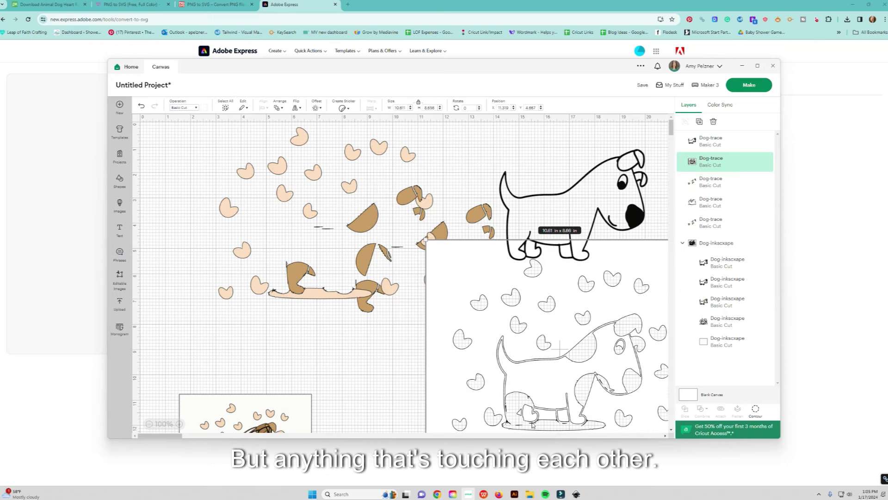
drag(359, 297, 379, 295)
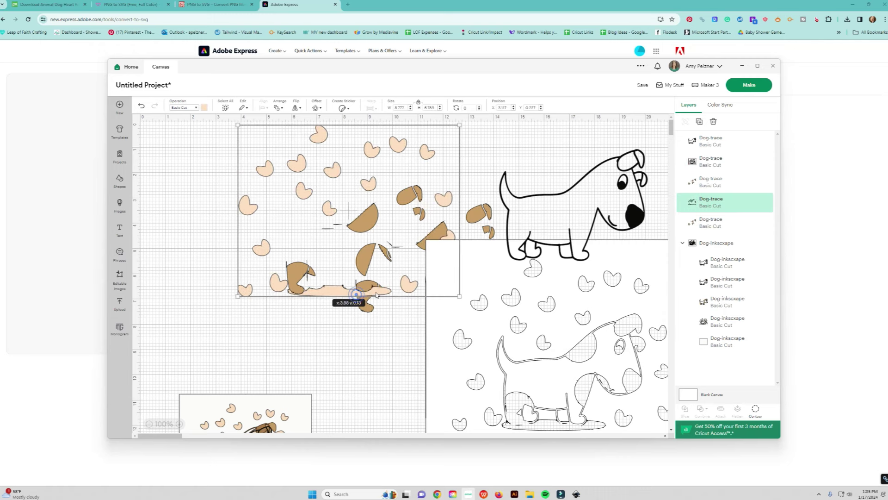
drag(513, 363, 414, 271)
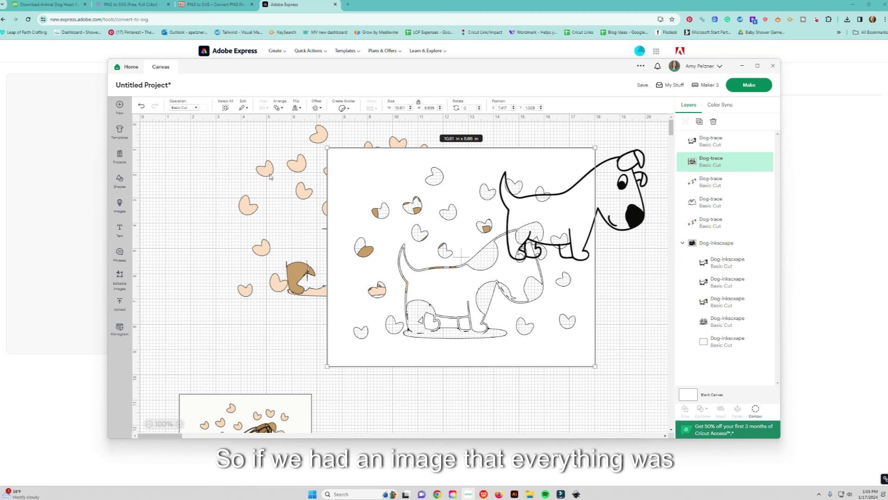
drag(380, 175, 367, 190)
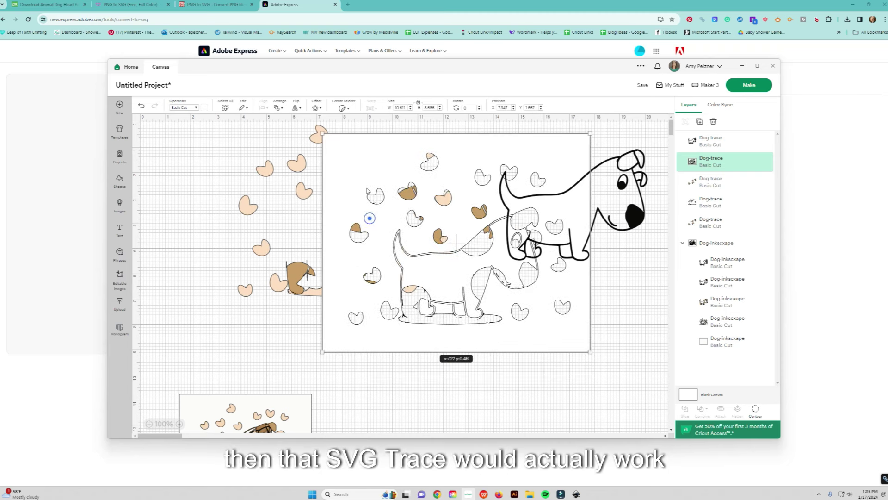
Select all Dog-trace layers, shrink them together to about 7.22 x 4 in and move them below the working area.
mouse_move(229, 150)
mouse_down()
mouse_move(550, 306)
mouse_move(648, 368)
mouse_up()
drag(237, 122, 466, 252)
drag(539, 287, 579, 455)
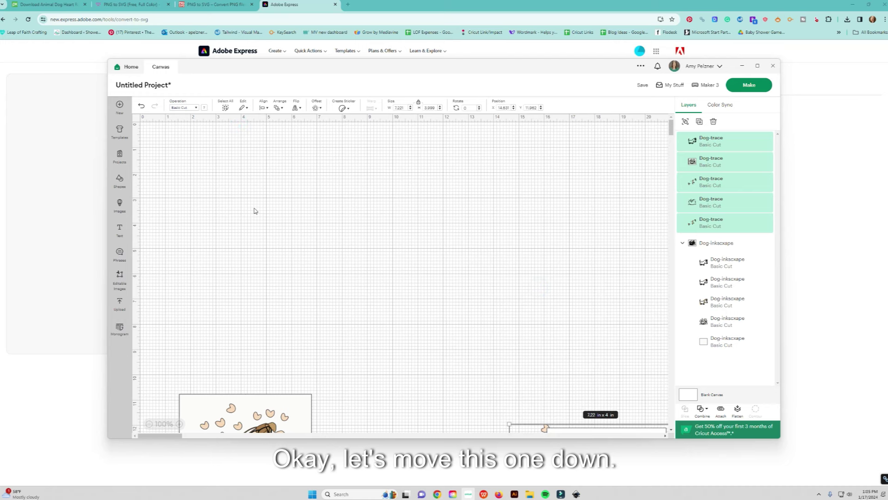
Upload the png2svgdog SVG from Downloads and add it to the canvas.
click(121, 303)
click(171, 198)
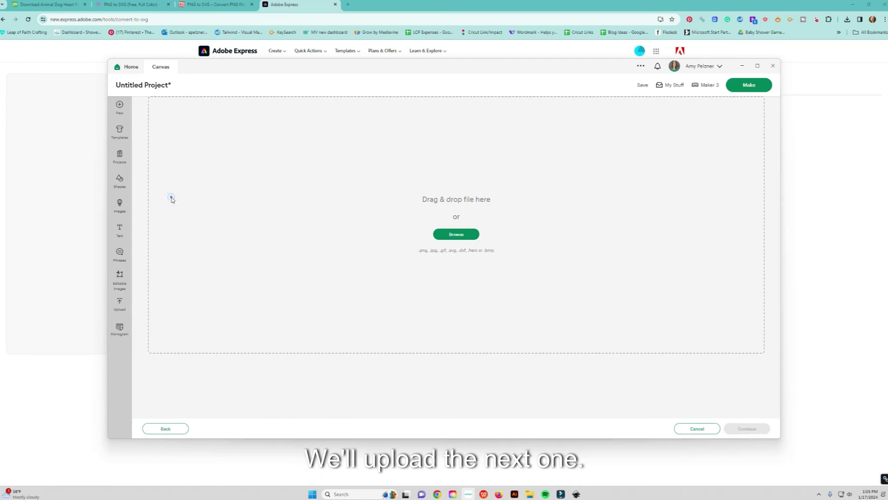
click(455, 235)
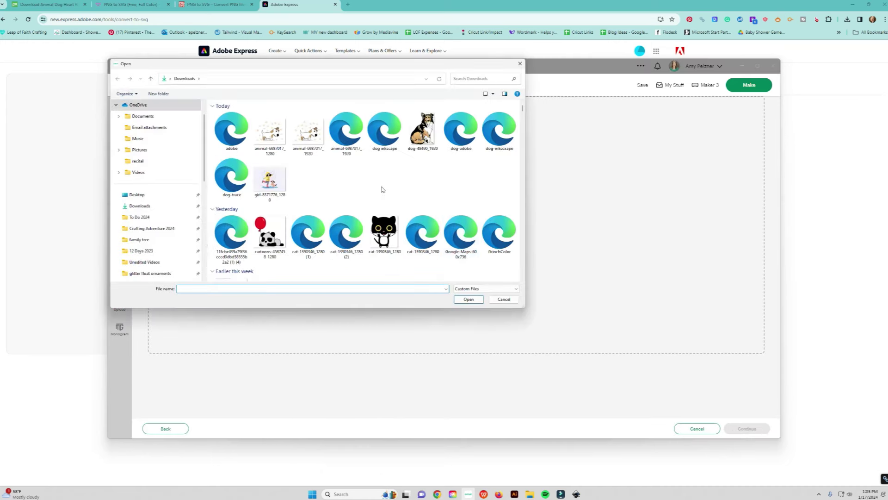
click(271, 133)
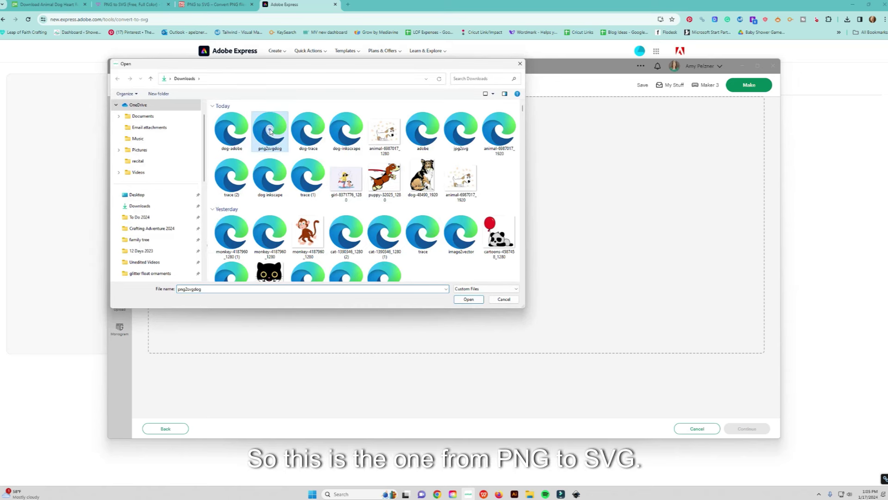
click(468, 299)
click(733, 430)
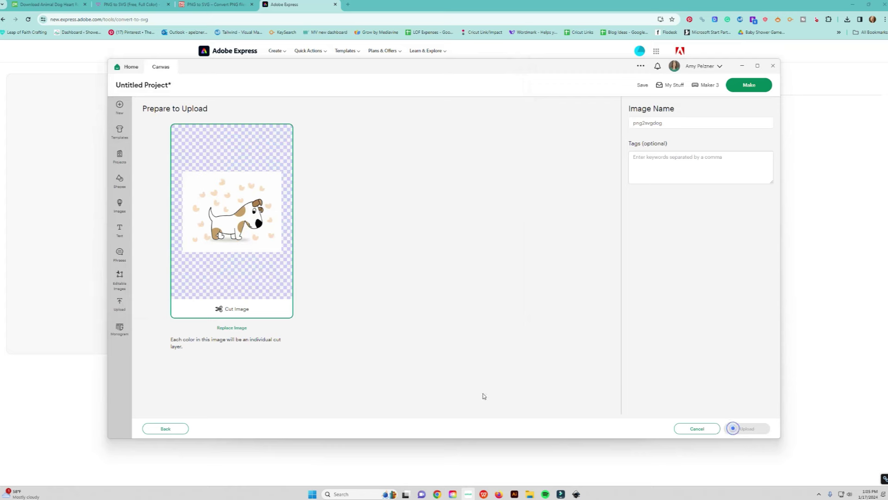
click(191, 292)
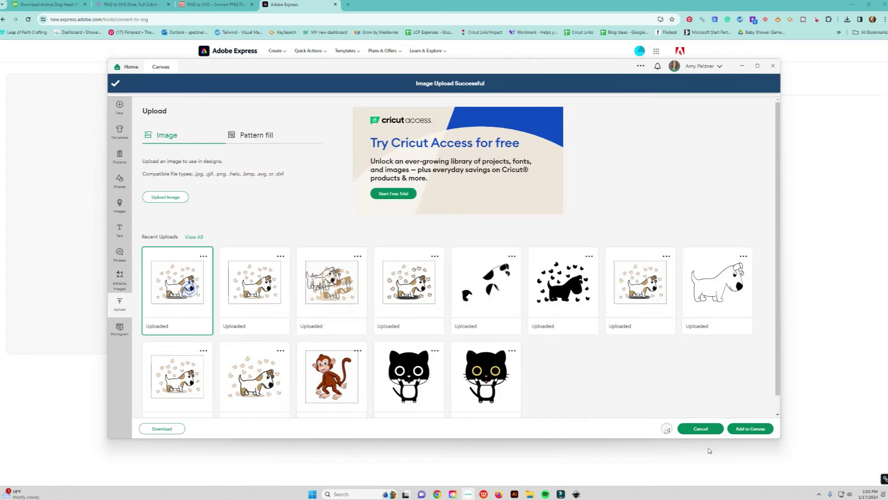
click(750, 428)
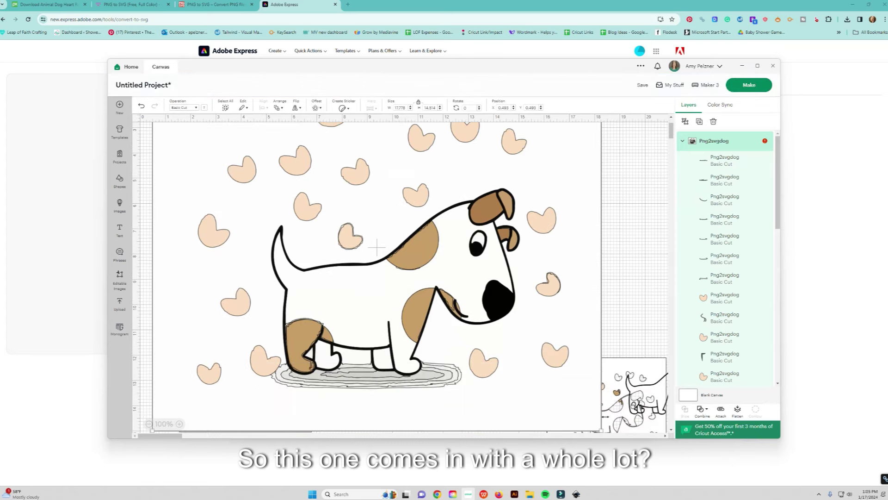
Resize the Png2svgdog group to about 12.22 x 9.98 in and move it toward the middle of the canvas.
drag(603, 430, 461, 312)
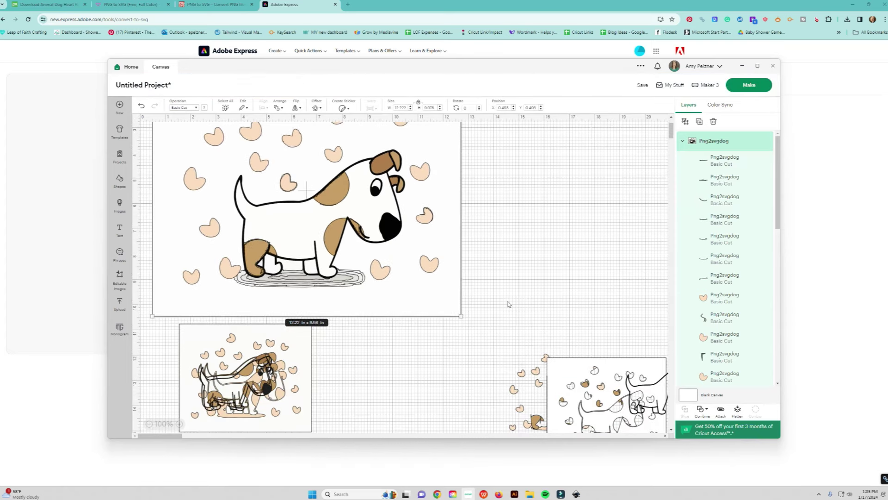
scroll(517, 316, up, 2)
drag(419, 290, 537, 281)
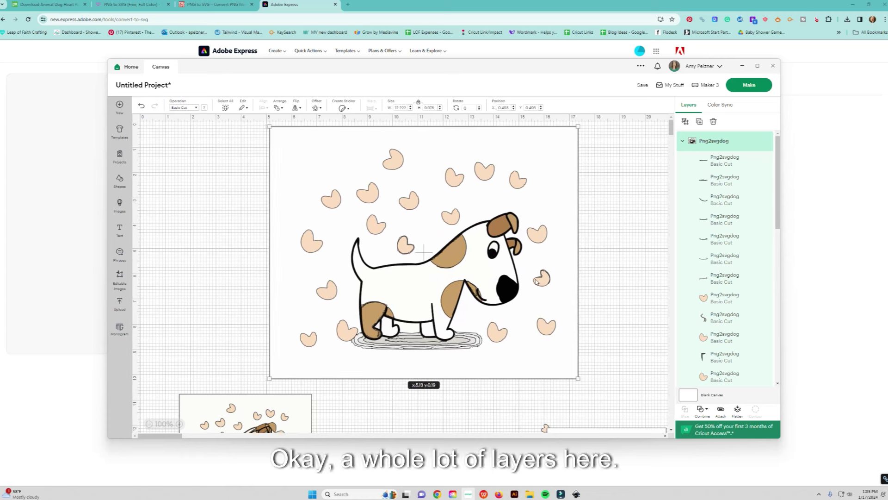
Look through the Png2svgdog layers, ungroup the image and delete its white background rectangle.
scroll(715, 222, down, 3)
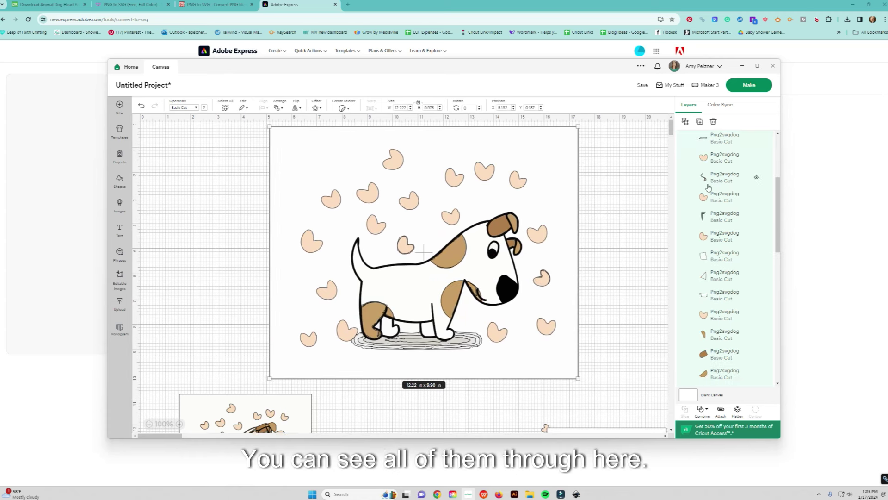
scroll(712, 377, down, 5)
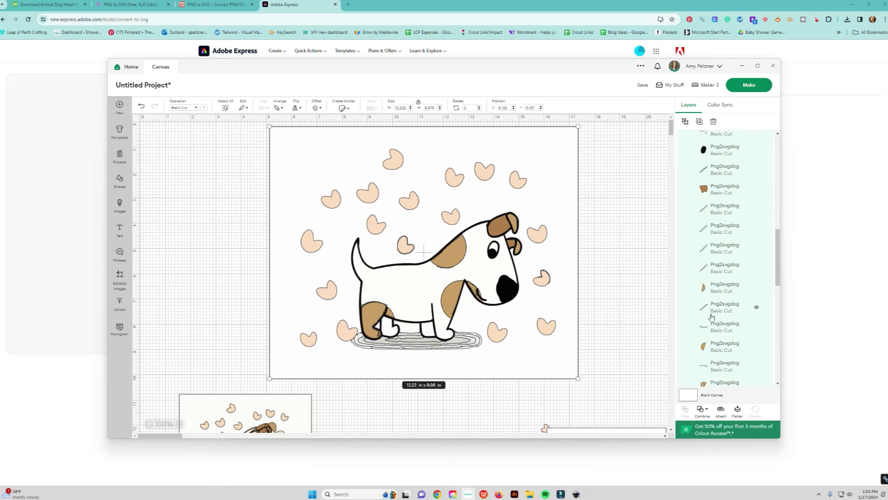
scroll(712, 320, up, 3)
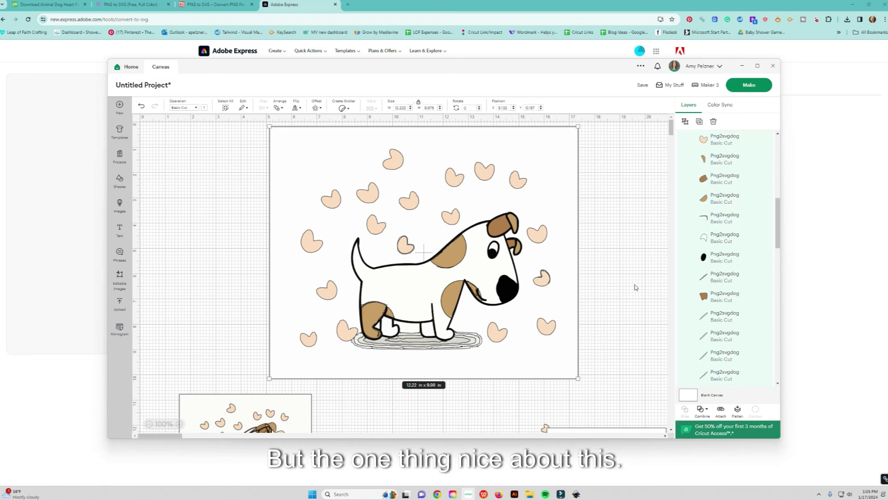
click(686, 122)
click(636, 182)
drag(562, 180, 632, 181)
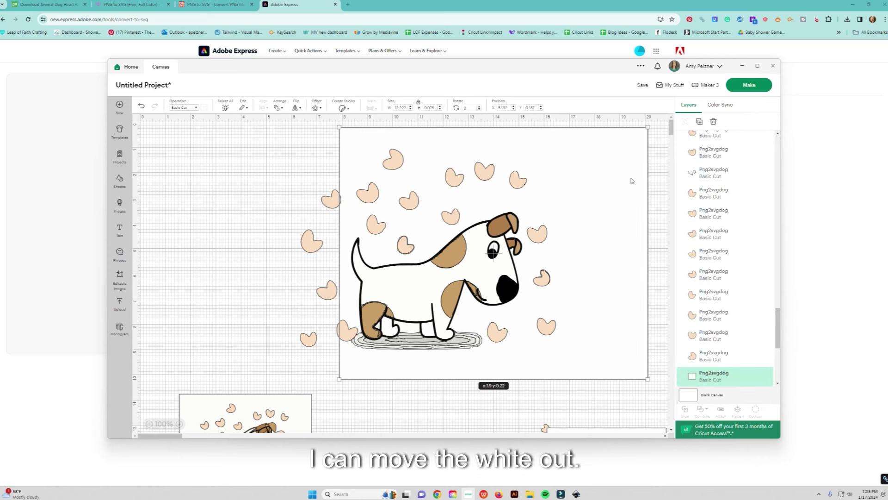
key(Delete)
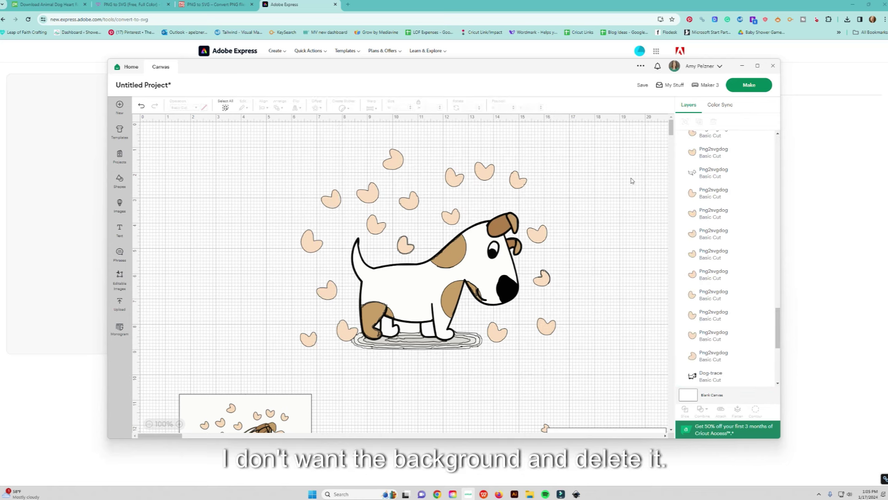
Delete all the shadow line layers beneath the feet of the Png2svgdog dog.
click(415, 344)
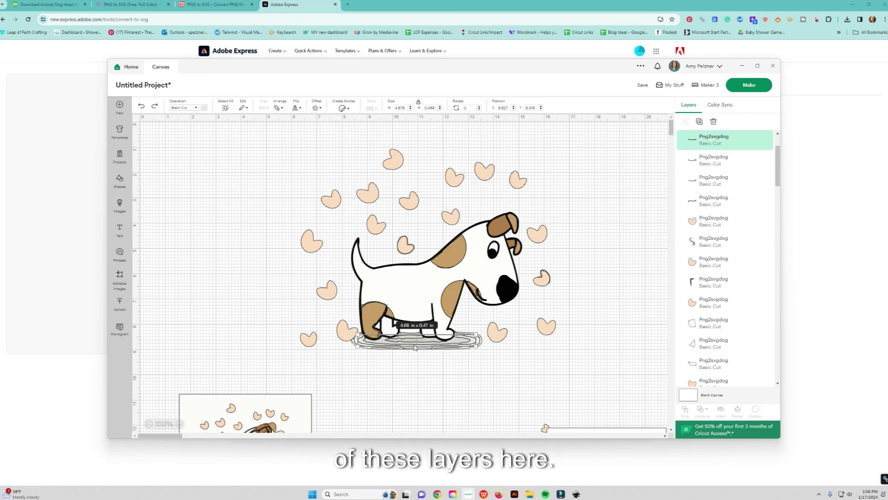
click(418, 355)
click(416, 344)
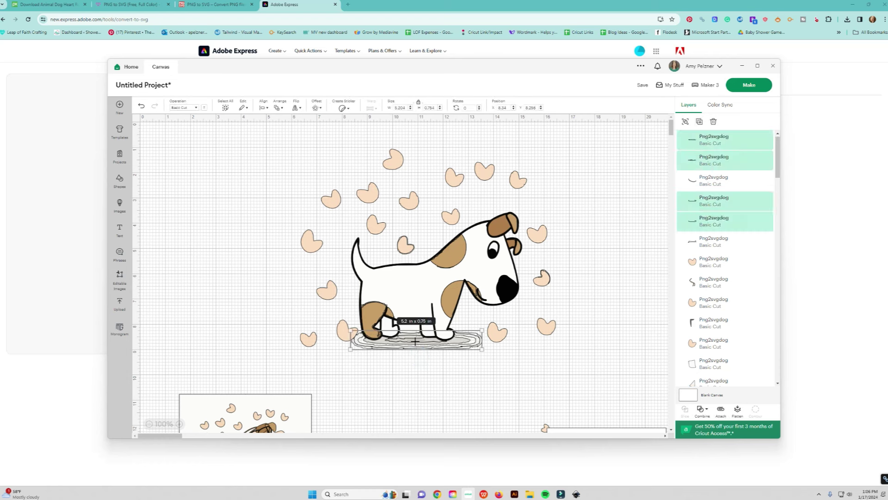
key(Delete)
click(410, 334)
key(Delete)
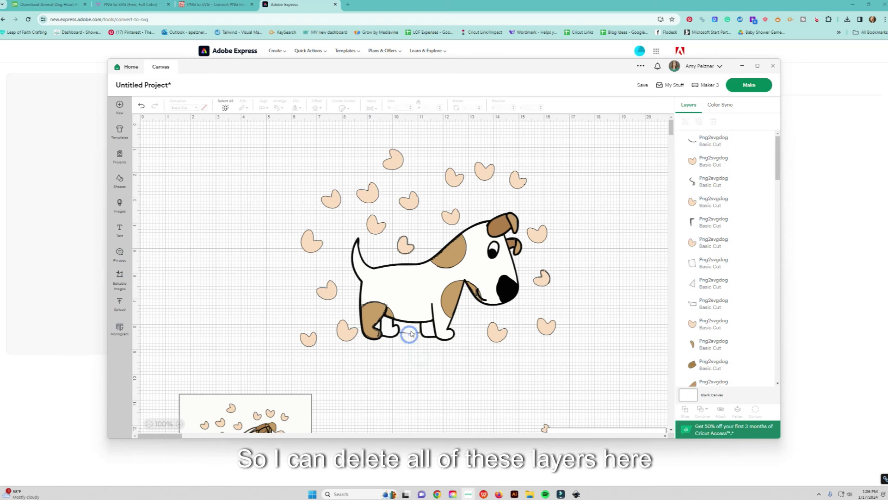
click(411, 333)
key(Delete)
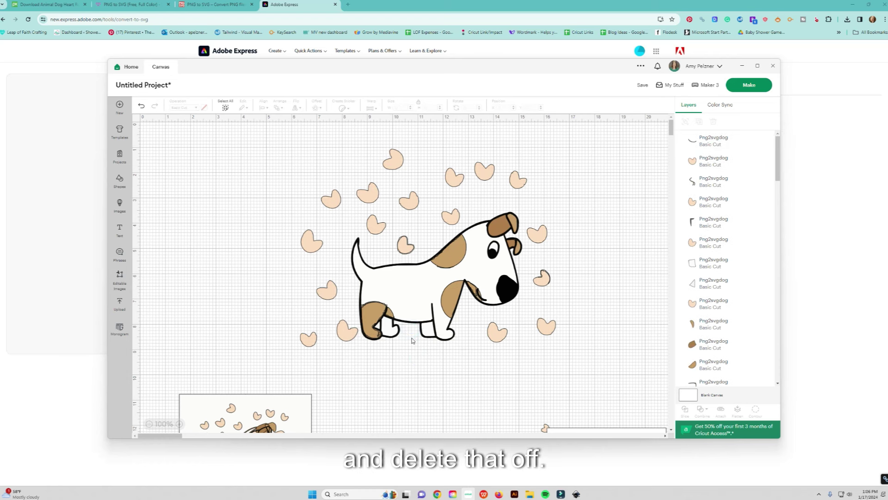
Pull the black outline, nose, eye and mouth layers off the Png2svgdog dog and place them together in the empty area to its left.
click(448, 339)
scroll(694, 271, down, 2)
drag(497, 277, 286, 201)
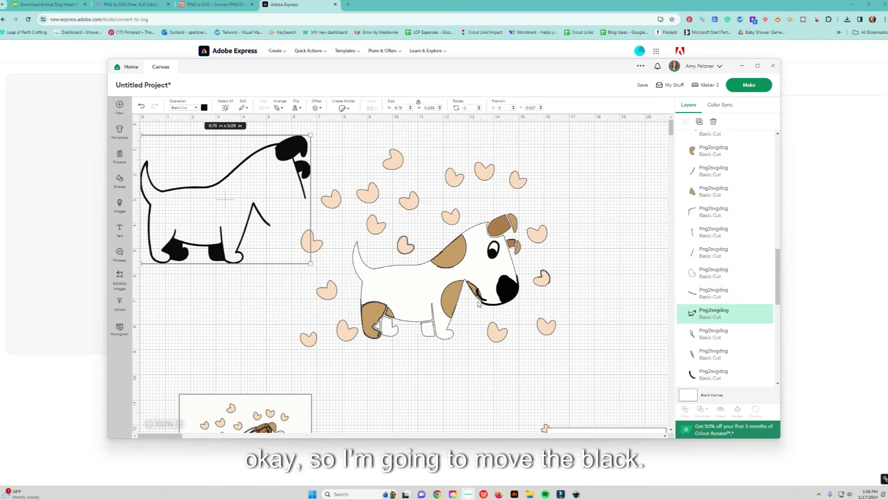
drag(512, 290, 243, 194)
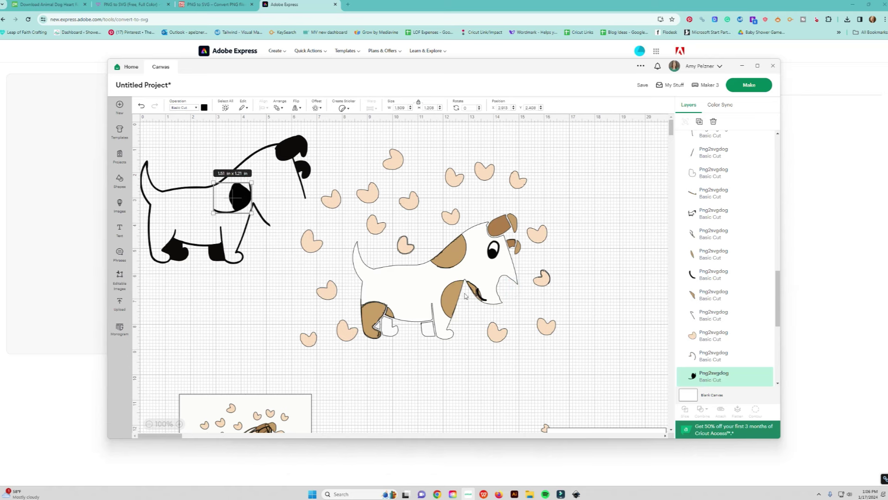
drag(497, 258, 274, 185)
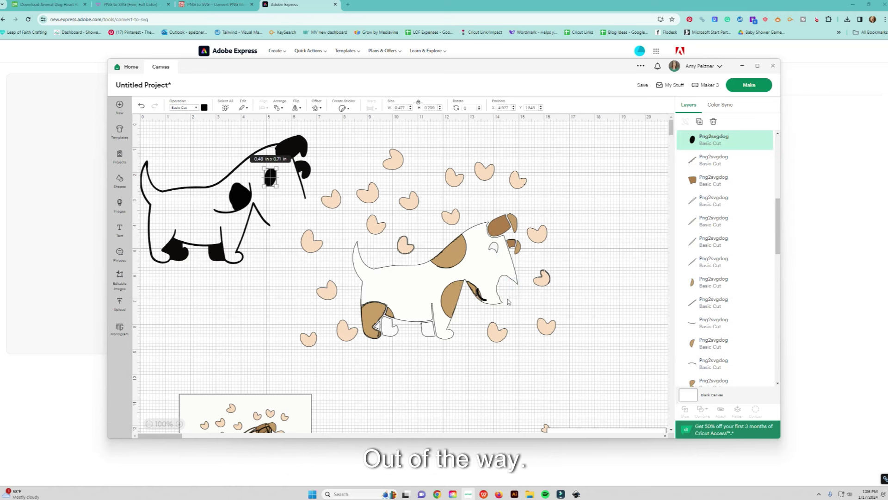
drag(486, 300, 272, 202)
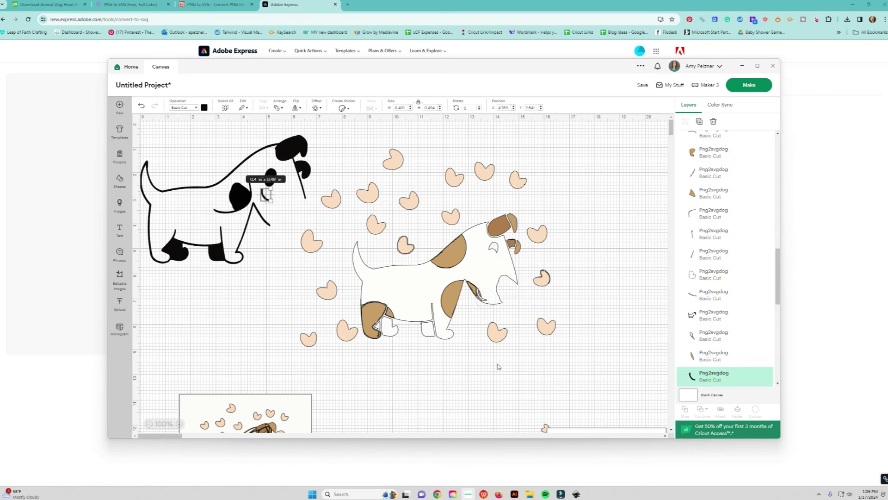
Move the white body layer to the right of the hearts and pull the brown back and hind-leg patches out below the dog.
drag(423, 300, 635, 206)
drag(459, 258, 507, 304)
click(500, 306)
drag(375, 319, 458, 362)
drag(392, 318, 416, 374)
click(494, 385)
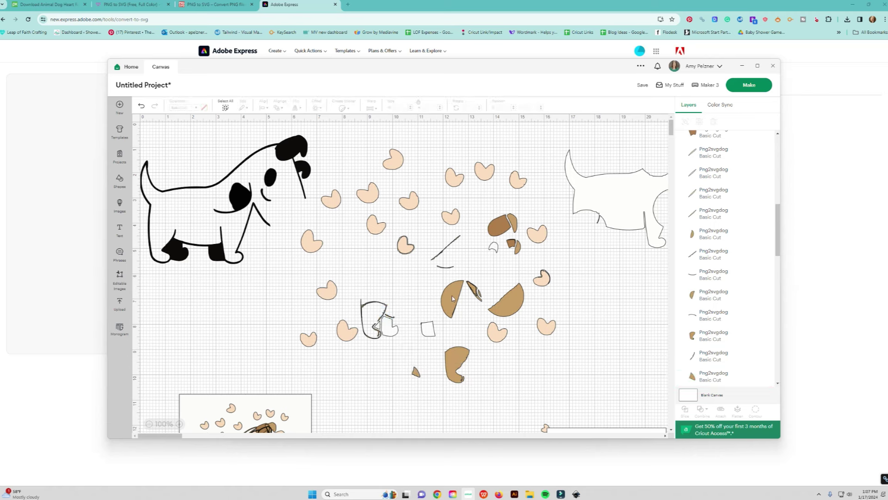
Gather the brown ear, back, chest, leg and mouth pieces of the Png2svgdog dog in a cluster below the white body layer.
drag(452, 299, 427, 296)
drag(503, 230, 610, 280)
drag(514, 223, 615, 275)
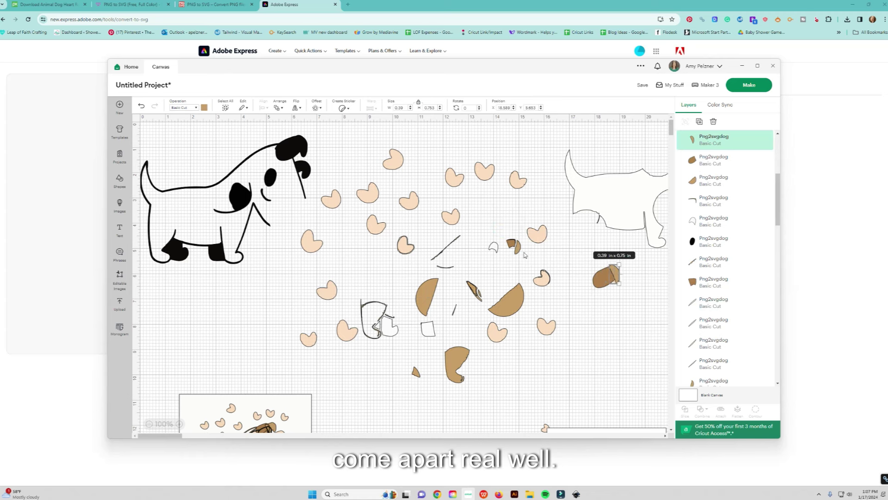
drag(507, 249, 602, 263)
drag(500, 298, 616, 287)
drag(458, 359, 619, 354)
drag(431, 300, 628, 313)
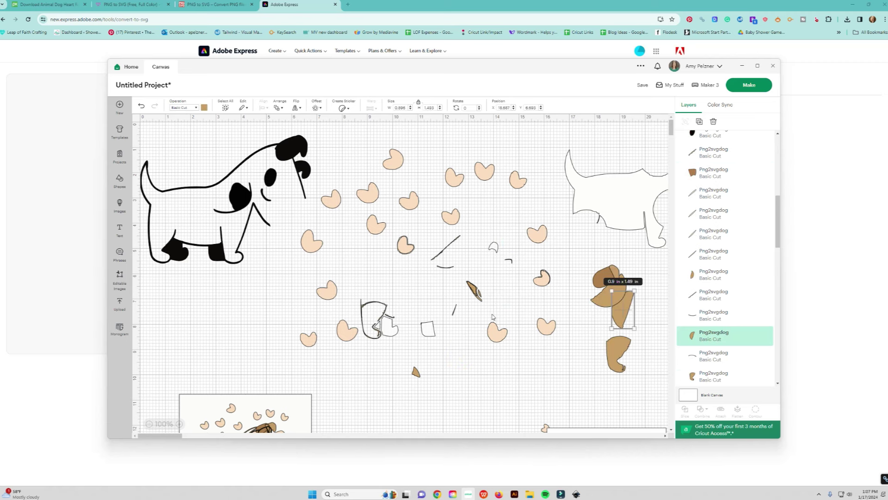
mouse_move(481, 303)
mouse_down()
mouse_move(500, 301)
mouse_move(475, 290)
mouse_move(634, 307)
mouse_up()
Move five of the lower Png2svgdog hearts out of their original places to check their cut shapes.
drag(538, 332, 495, 332)
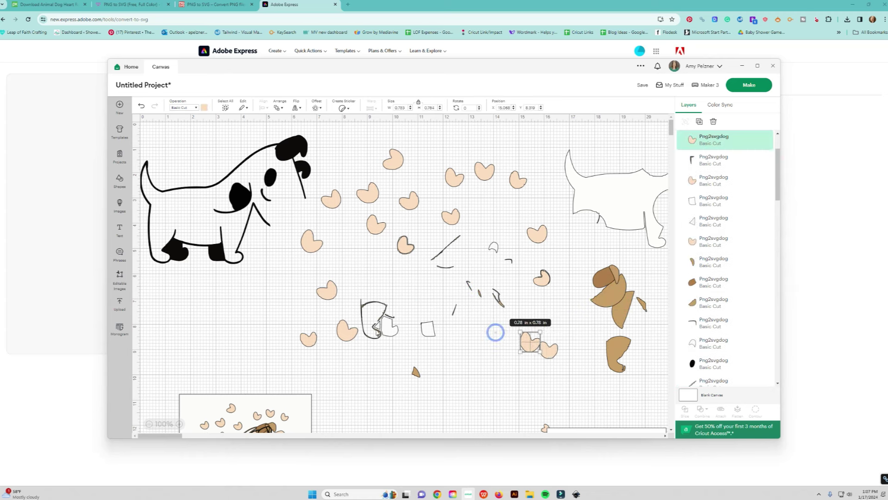
mouse_move(351, 330)
mouse_down()
mouse_move(403, 333)
mouse_move(361, 339)
mouse_up()
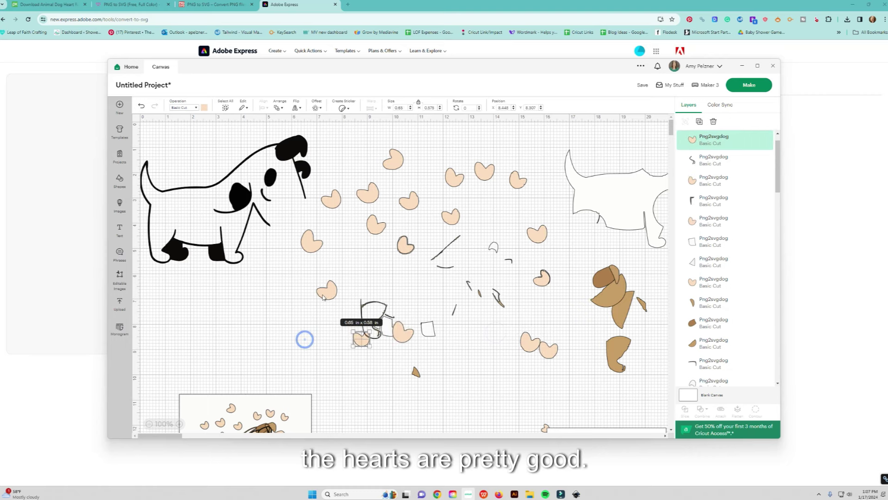
drag(323, 297, 374, 302)
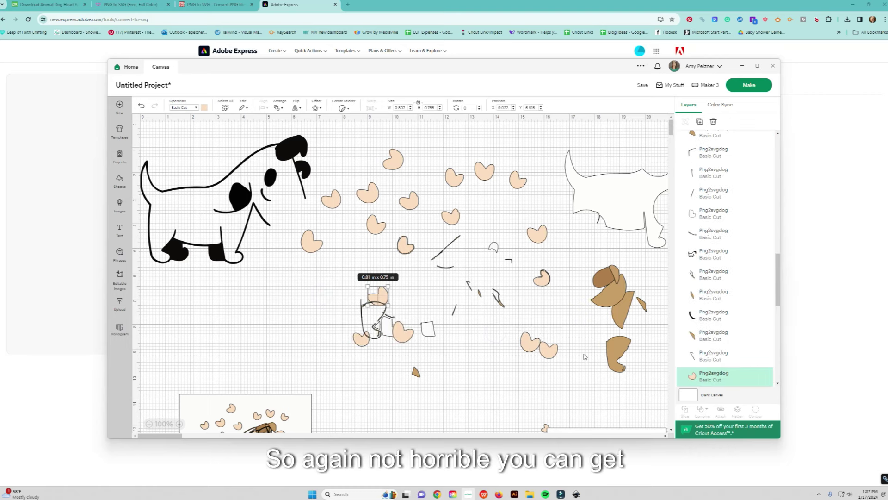
scroll(584, 356, down, 3)
scroll(590, 277, up, 3)
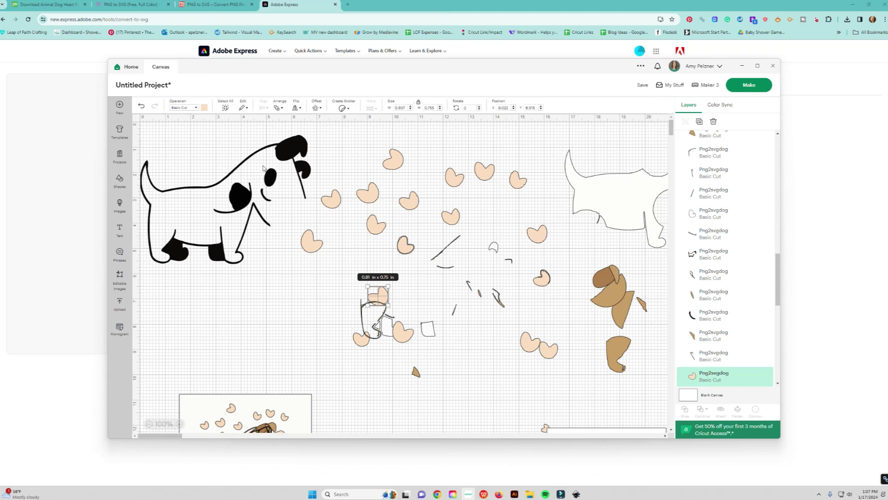
Bring the black outline, facial pieces and hearts toward the other Png2svgdog pieces, then move all of them together out of the working area.
drag(245, 196, 277, 217)
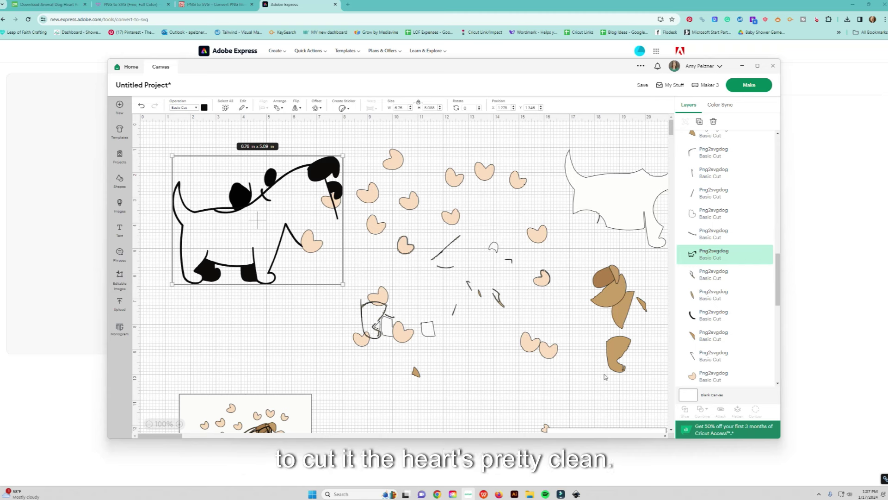
drag(312, 200, 579, 210)
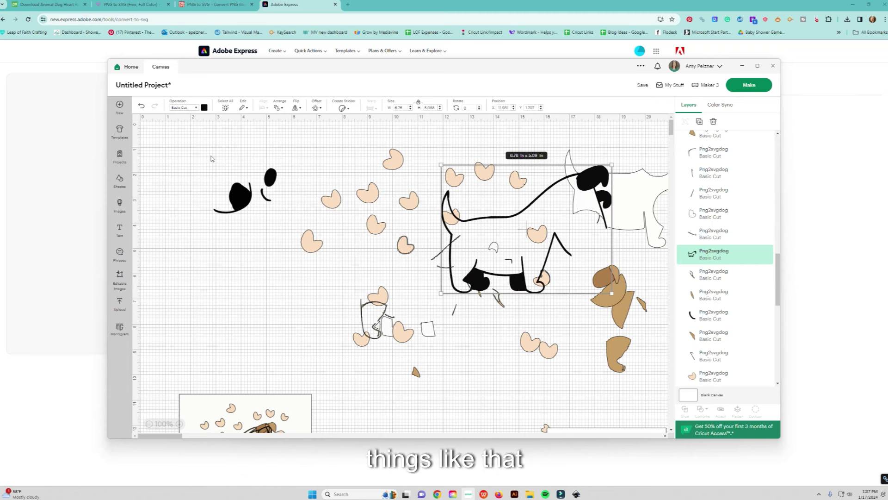
drag(210, 156, 419, 254)
drag(240, 192, 506, 225)
drag(346, 262, 565, 306)
click(419, 157)
drag(419, 147, 667, 361)
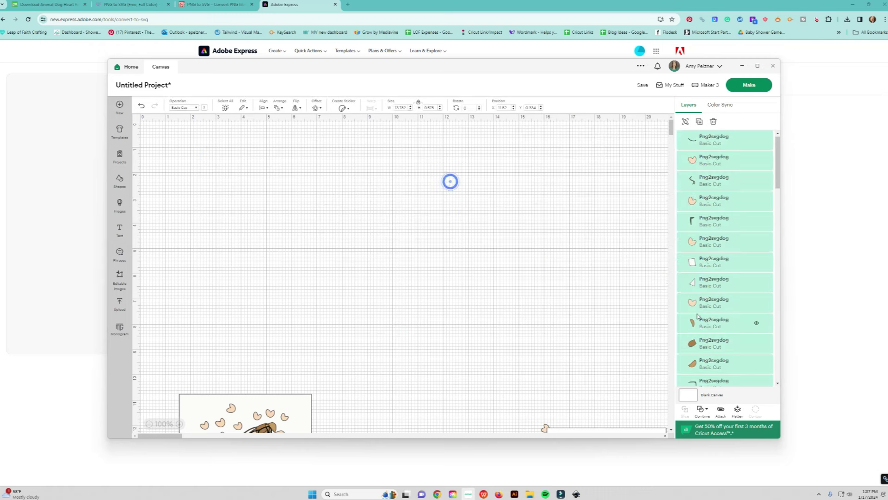
click(236, 287)
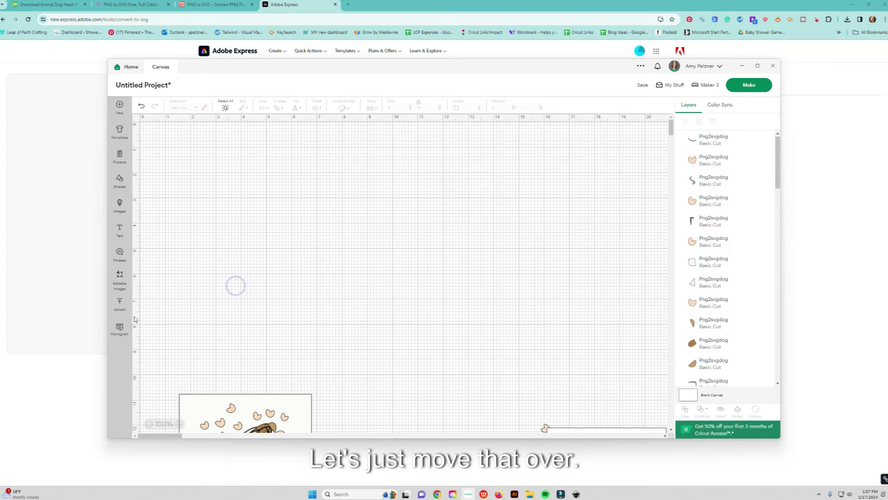
Upload the dog-adobe SVG from Downloads and add it to the canvas.
click(119, 305)
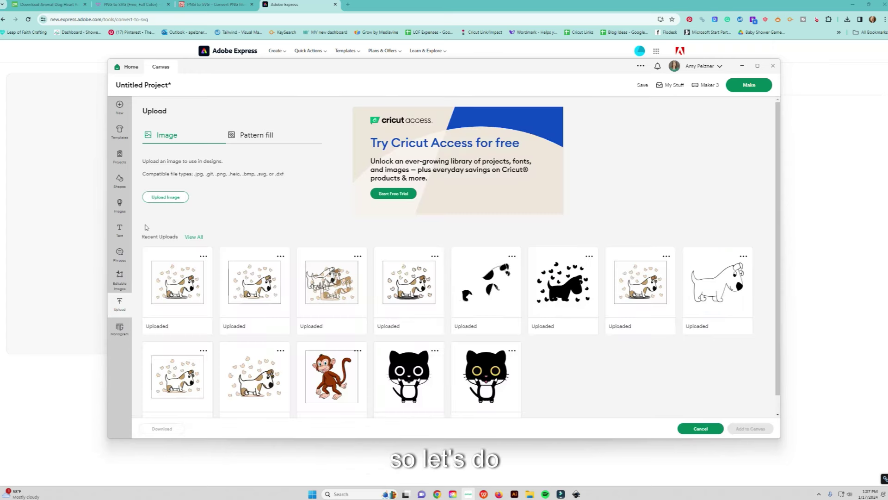
click(167, 197)
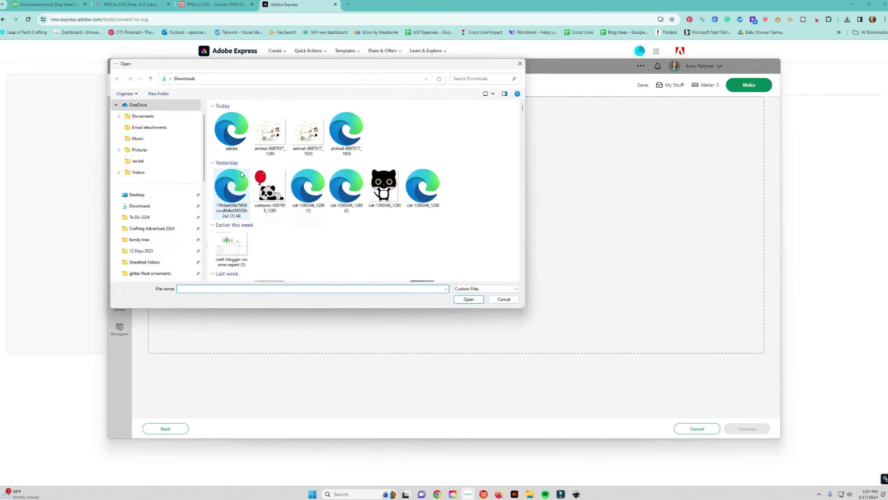
click(234, 136)
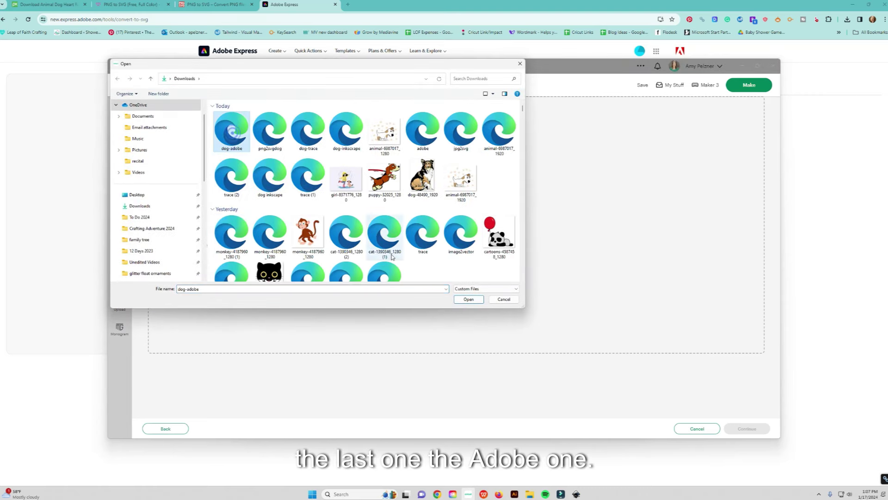
click(469, 299)
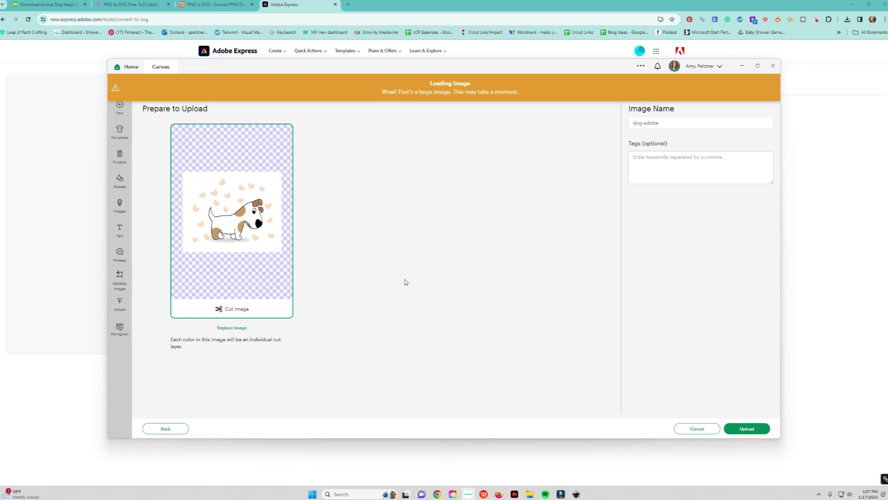
click(763, 429)
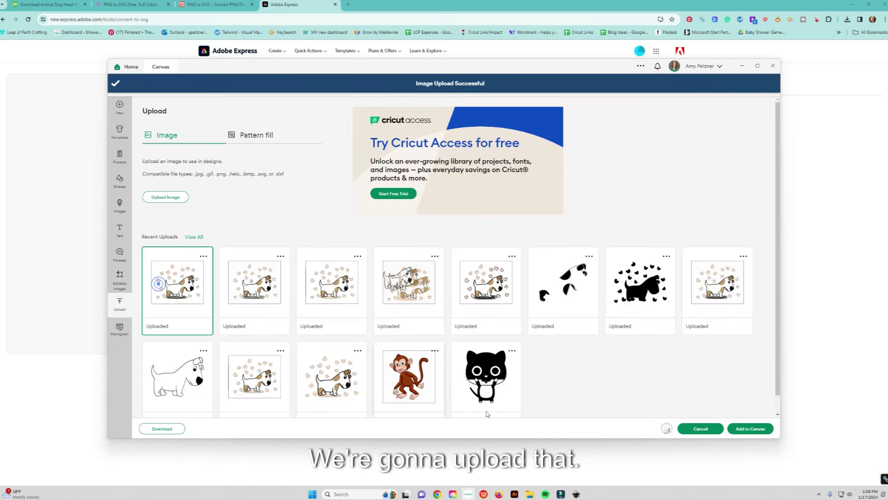
click(737, 429)
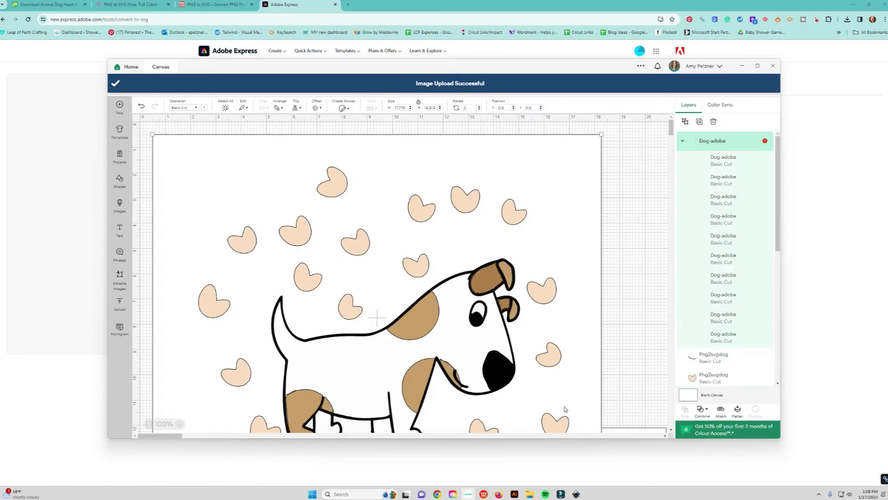
Resize the Dog-adobe group to about 11.08 x 9.05 in and position it above the earlier dog image.
scroll(560, 404, down, 1)
drag(602, 429, 474, 268)
scroll(482, 284, up, 3)
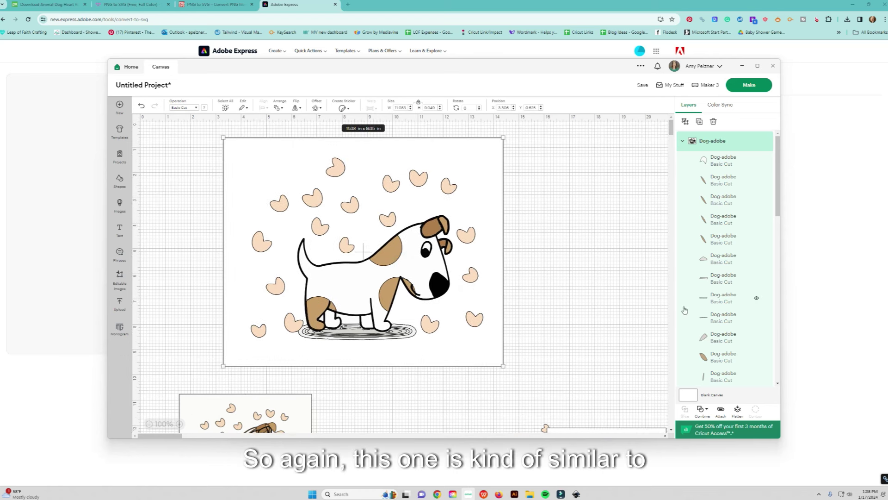
Look through the Dog-adobe layers, ungroup the image and delete its white background layer.
scroll(719, 224, down, 3)
scroll(727, 147, down, 5)
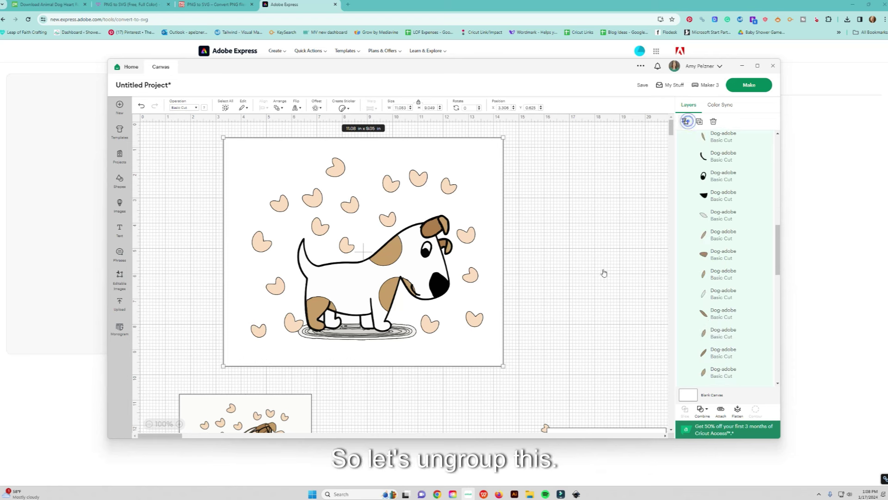
drag(490, 360, 611, 364)
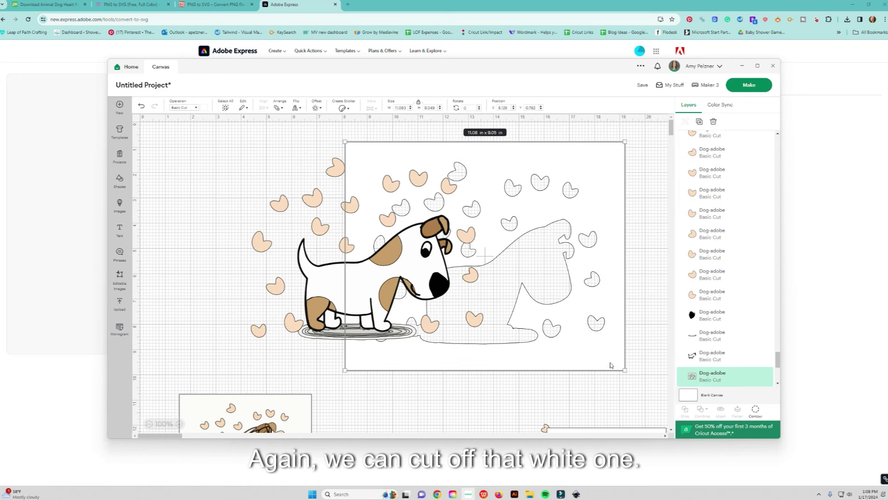
key(Delete)
Shift three of the upper Dog-adobe hearts away from the dog and move its white body layer to the dog's right.
drag(455, 187, 477, 180)
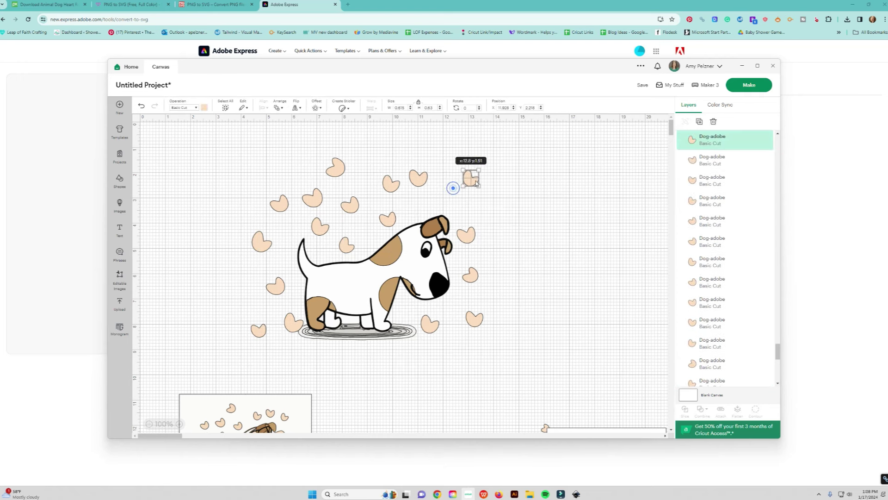
drag(421, 179, 419, 162)
drag(391, 217, 365, 196)
drag(348, 248, 557, 221)
drag(436, 289, 443, 288)
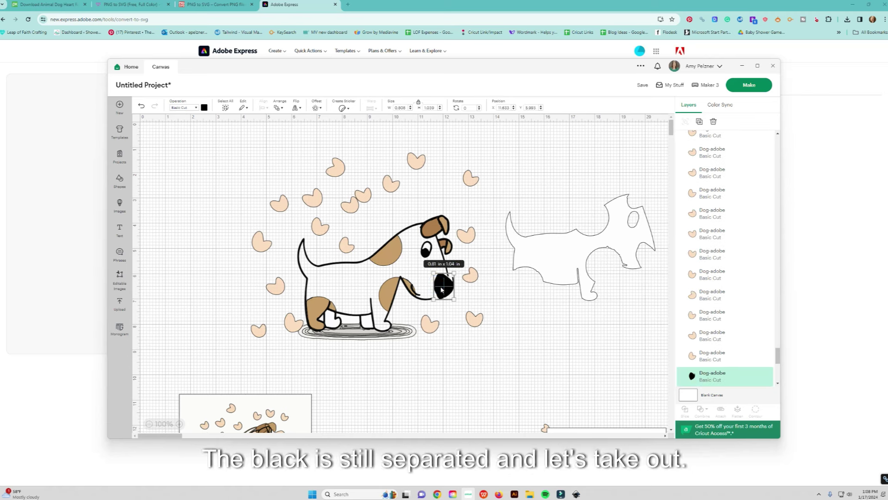
click(481, 304)
key(ctrl+z)
Move the brown hind-leg patch and a tiny brown sliver off the Dog-adobe dog into the space below the white body layer.
drag(310, 308, 531, 362)
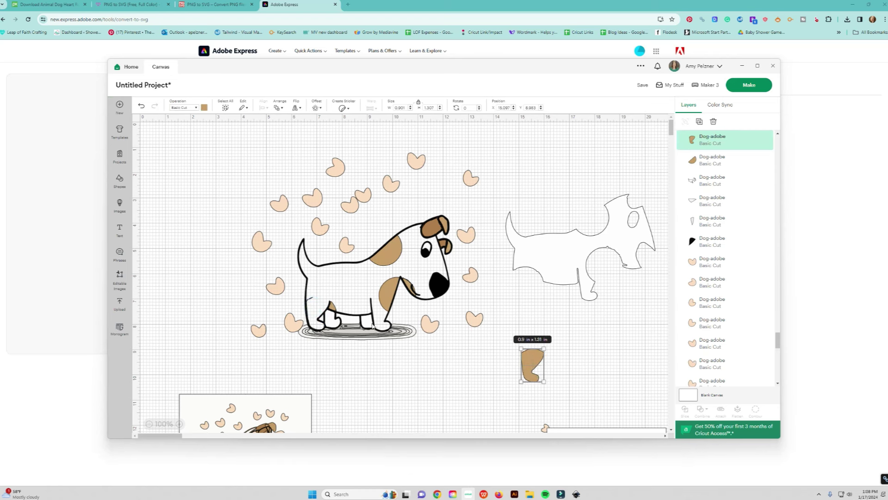
drag(336, 309, 574, 330)
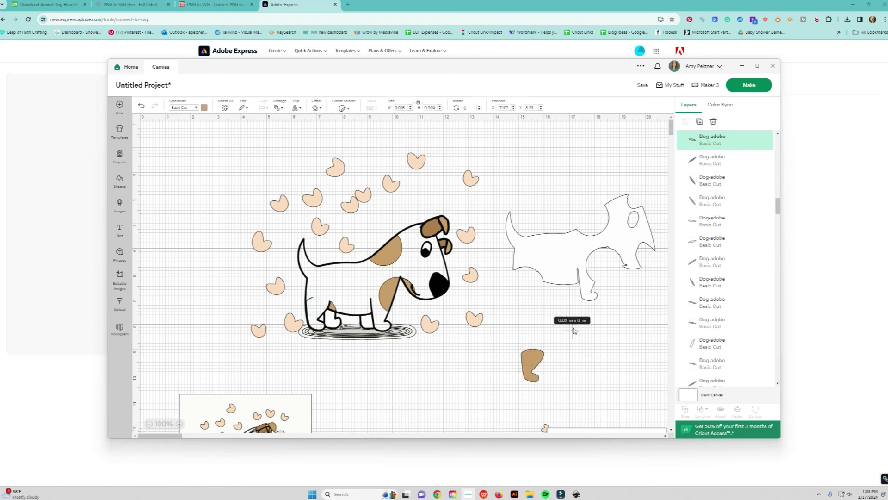
click(587, 347)
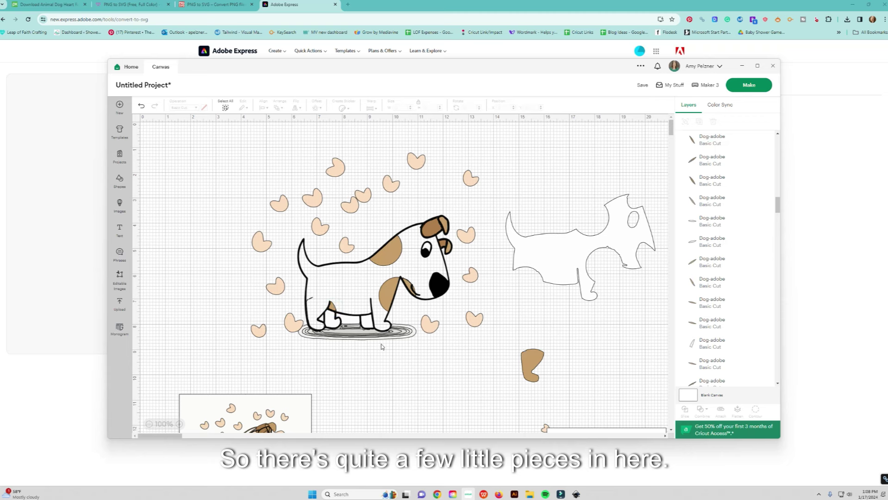
Clear the Dog-adobe hearts behind and just above the dog by moving them into the heart clusters above it.
drag(293, 327, 275, 175)
drag(279, 289, 279, 198)
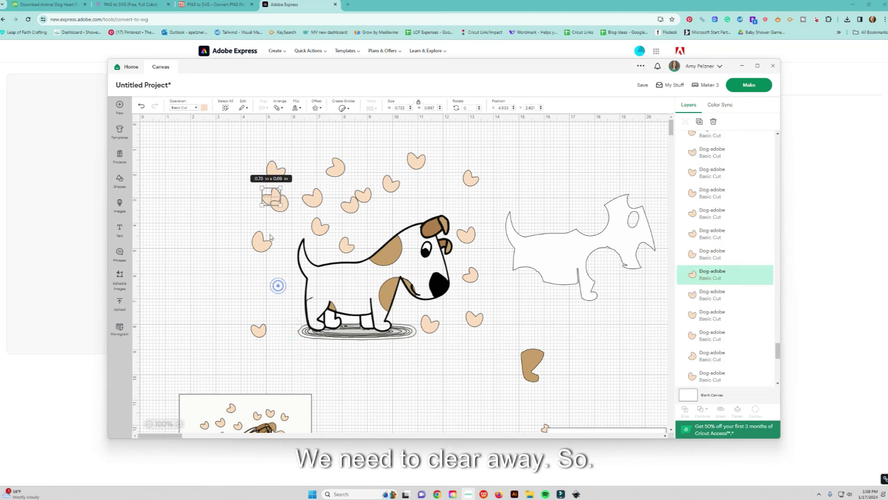
drag(263, 244, 287, 194)
drag(262, 330, 349, 172)
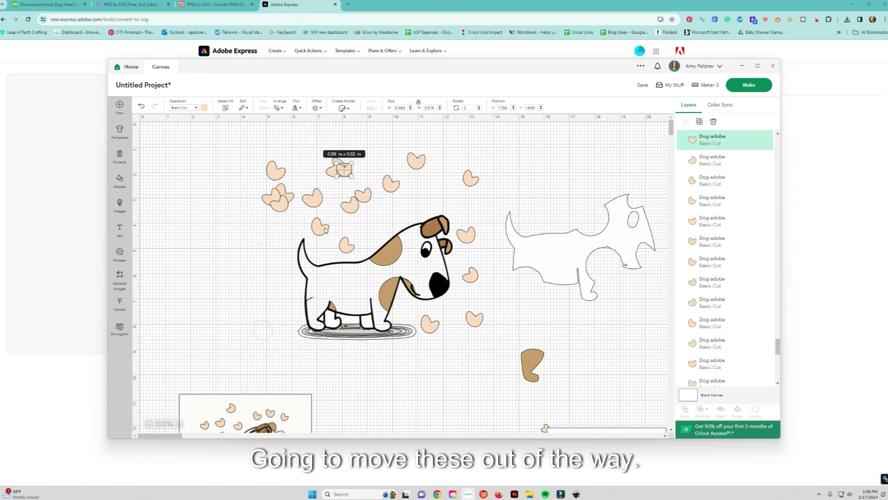
drag(323, 229, 348, 190)
drag(347, 248, 370, 190)
Move the brown back and chest patches off the Dog-adobe dog into the empty space behind its tail.
drag(375, 257, 196, 232)
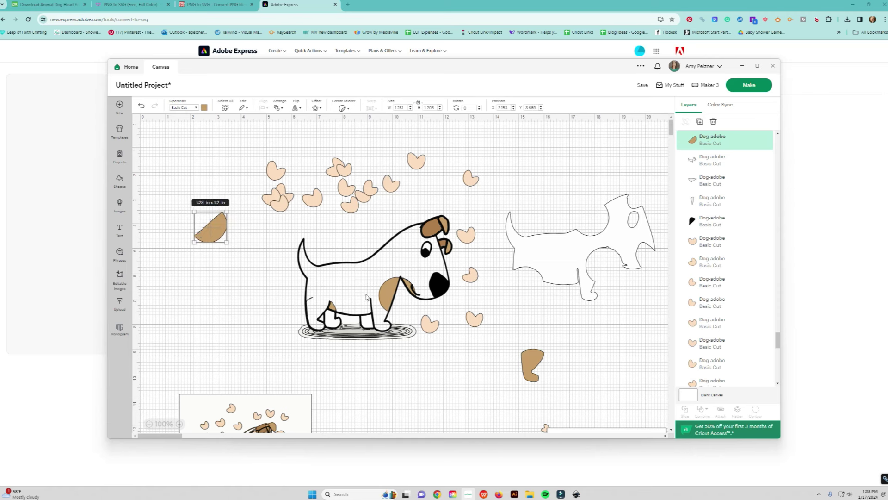
drag(393, 297, 214, 275)
drag(331, 309, 368, 322)
Relocate the dog's black outline beside the brown patches and place the black nose and eye pieces on it.
drag(378, 262, 234, 267)
drag(439, 285, 266, 294)
drag(426, 251, 264, 278)
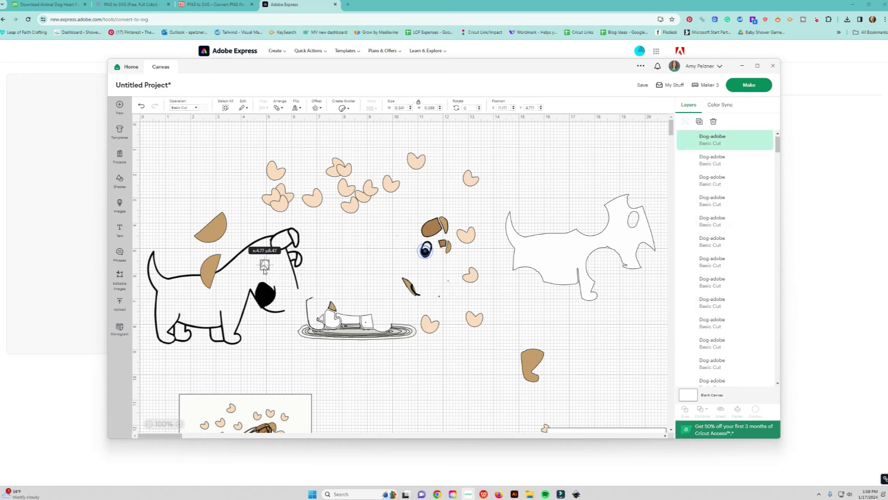
drag(426, 249, 263, 278)
Move the brown ear patches over to the relocated outline and pull the thin ear slivers away from their original spot.
drag(430, 235, 180, 256)
drag(448, 226, 437, 232)
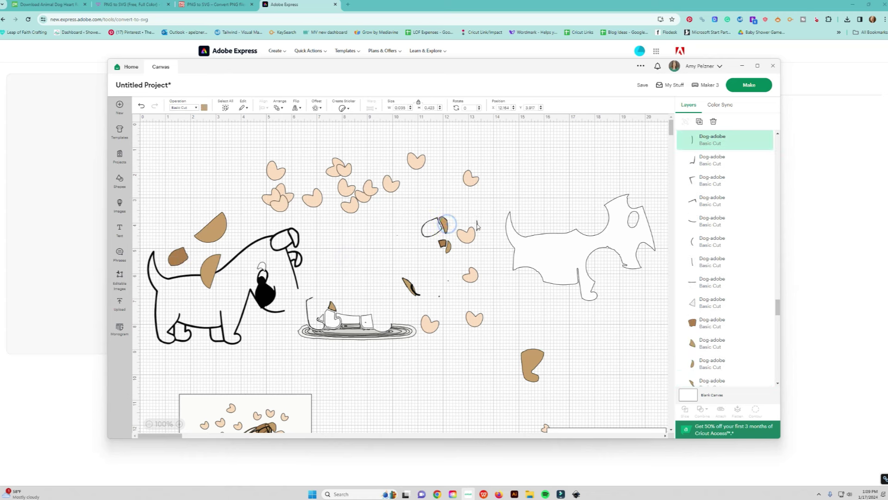
drag(453, 228, 457, 201)
drag(447, 249, 277, 257)
mouse_move(444, 247)
mouse_down()
mouse_move(442, 238)
mouse_move(457, 259)
mouse_up()
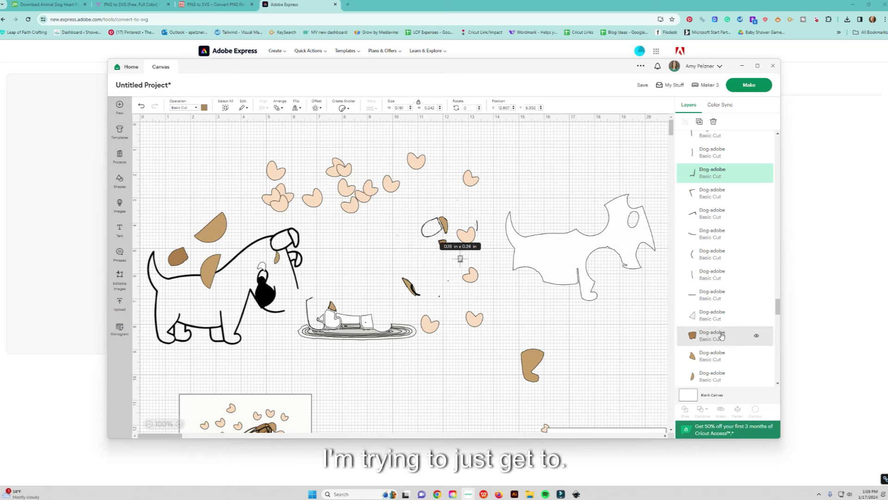
Place the remaining small brown ear patch at the outline's head and the small brown leg patch below the ear patch.
click(443, 244)
drag(444, 245, 271, 271)
click(715, 354)
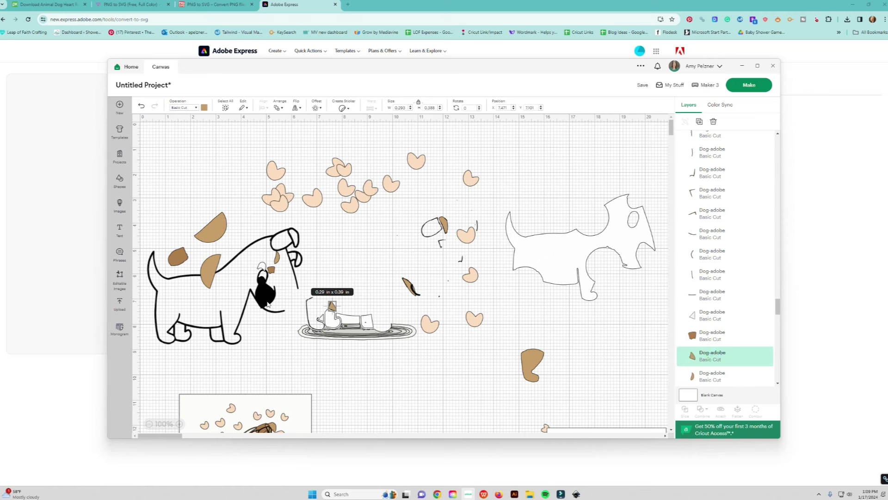
drag(332, 306, 175, 272)
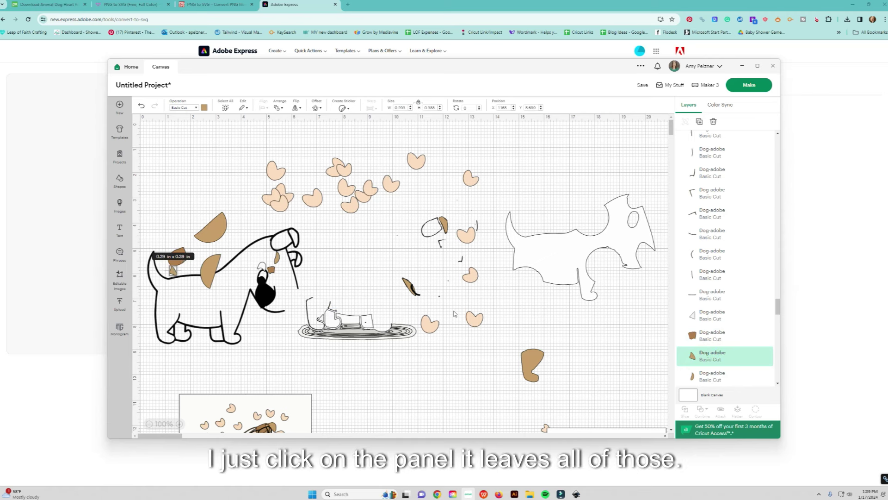
click(409, 288)
scroll(716, 318, up, 5)
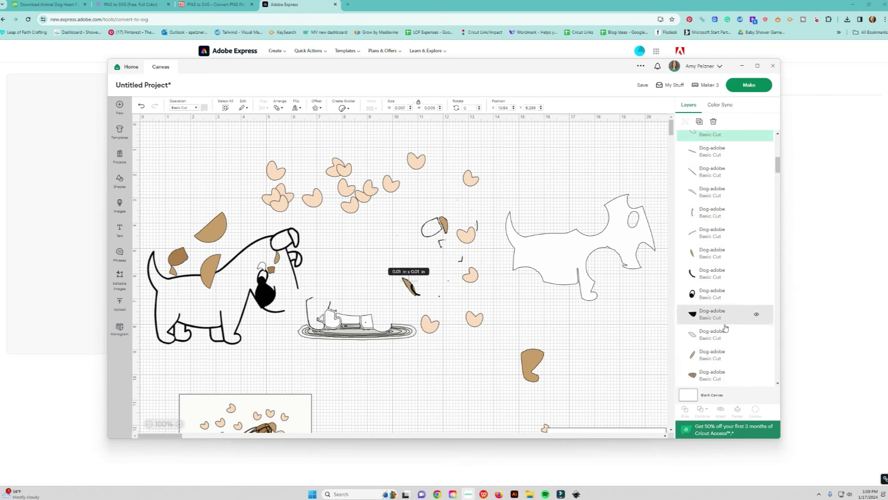
click(713, 279)
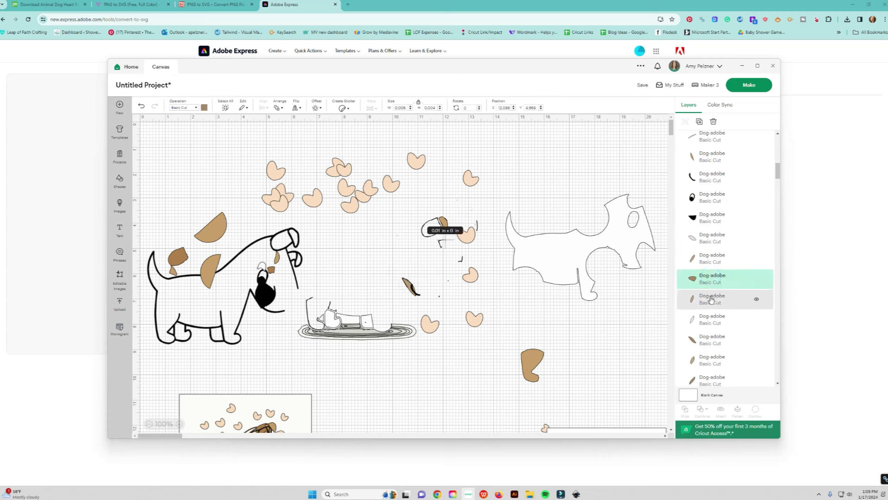
click(711, 299)
Gather the brown hind-leg patch and white leg pieces near the outline's back, and lift the white underbelly piece off the shadow.
drag(533, 361, 215, 240)
drag(233, 282, 343, 288)
drag(331, 320, 211, 283)
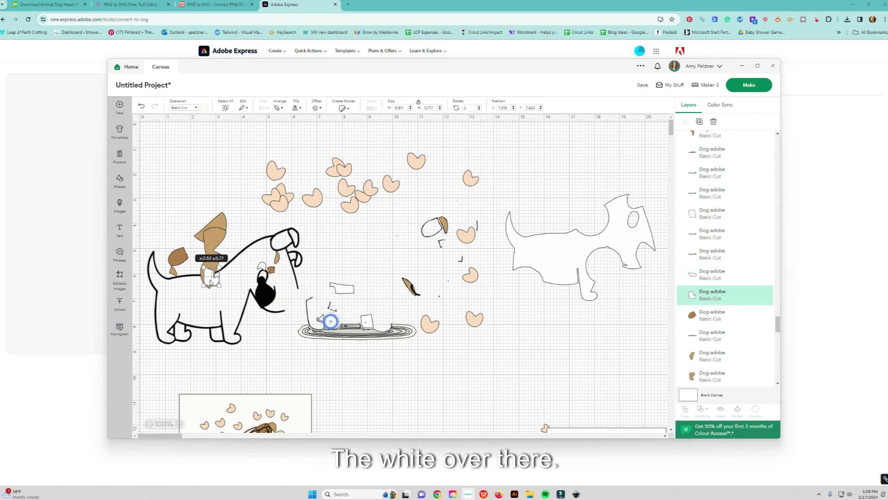
drag(369, 321, 239, 264)
Delete the shadow rings and leftover pieces beneath the dog, and reposition the white underbelly piece.
drag(295, 288, 398, 345)
key(Delete)
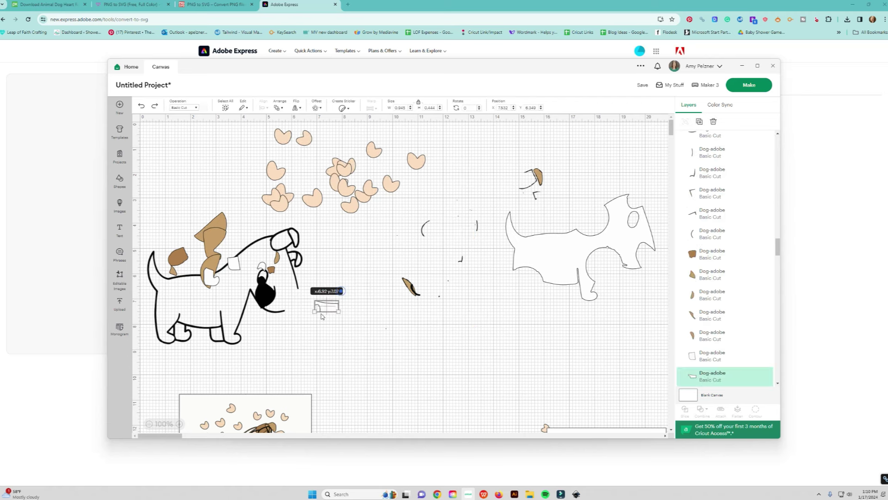
drag(343, 293, 326, 319)
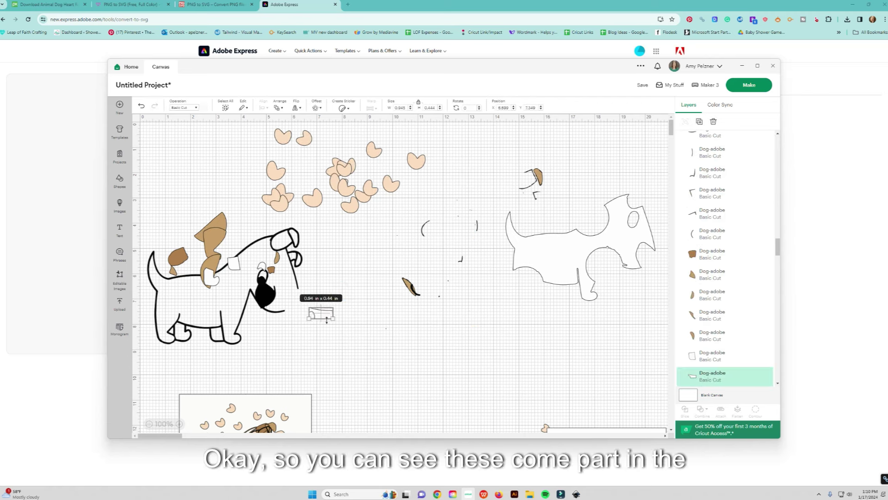
click(355, 334)
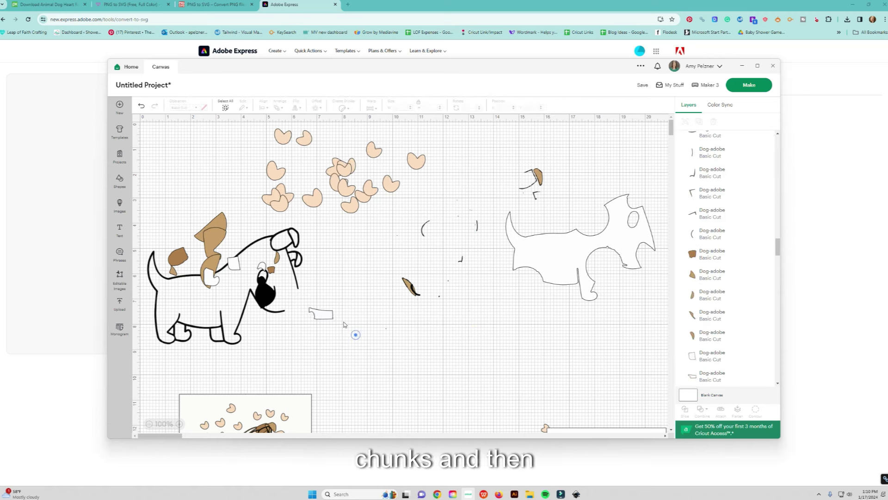
Collect the white underbelly piece, white eye piece and small brown ear patch with the loose pieces above the outline's back.
drag(329, 319, 242, 254)
drag(272, 298, 247, 243)
click(328, 287)
drag(262, 277, 238, 227)
click(364, 257)
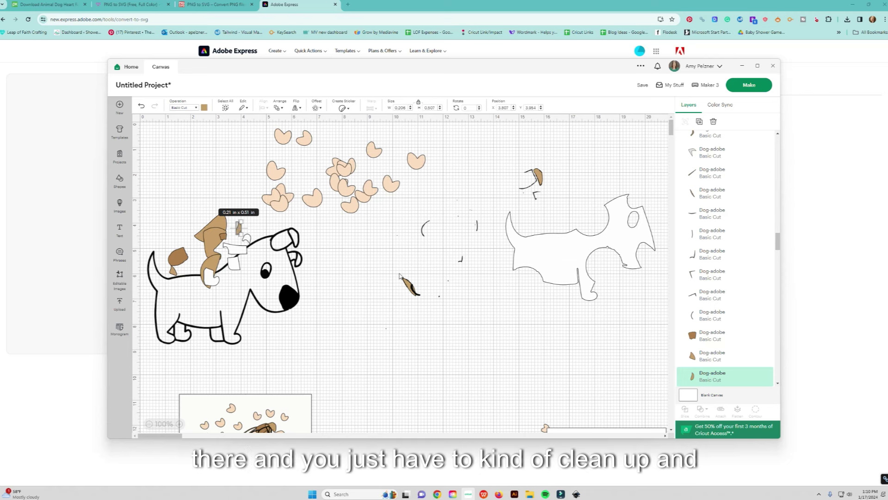
Pull tiny slivers off the brown mouth piece and select its remaining parts.
click(407, 289)
drag(408, 288, 465, 333)
click(408, 286)
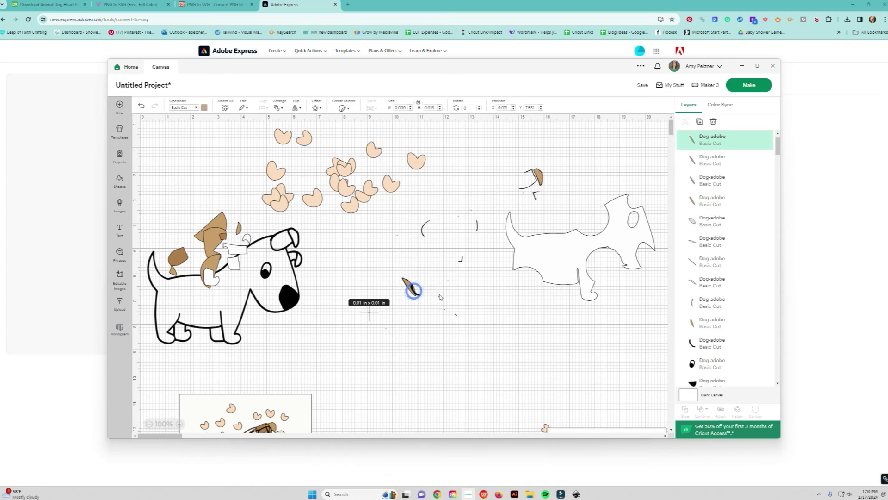
click(418, 291)
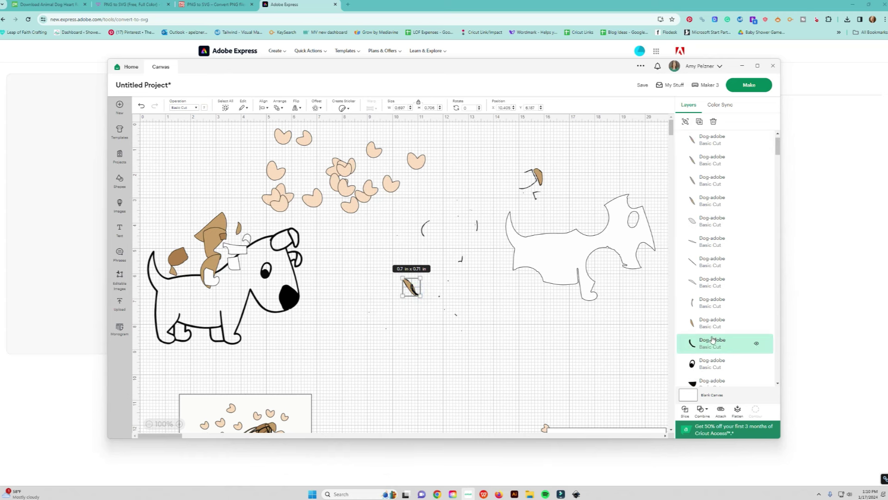
click(594, 338)
Delete the stray line fragments and specks scattered around the brown mouth piece.
drag(411, 201, 488, 307)
drag(474, 350, 485, 251)
key(Delete)
key(Delete)
drag(455, 226, 486, 196)
drag(386, 218, 421, 260)
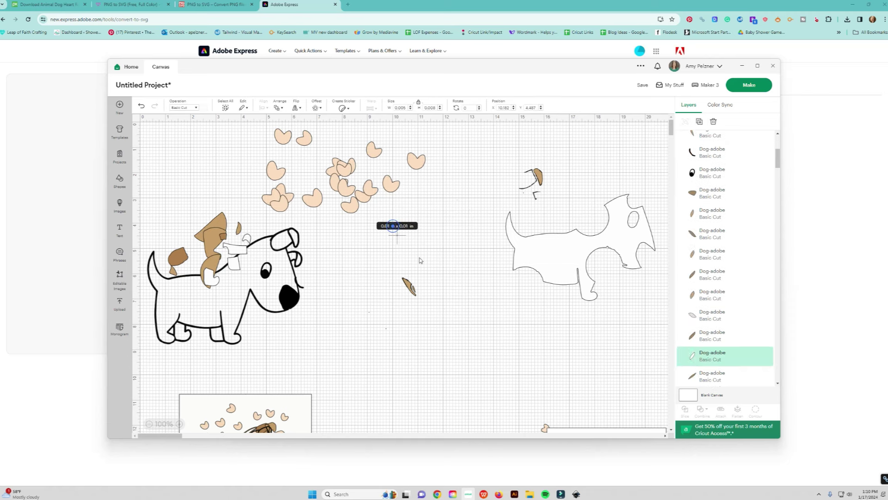
key(Delete)
key(Delete)
Select the Dog-adobe outline with its loose pieces and the other stacked dog images, and move them farther along the canvas.
drag(400, 344, 379, 261)
drag(288, 327, 179, 205)
drag(254, 297, 487, 254)
drag(174, 271, 373, 257)
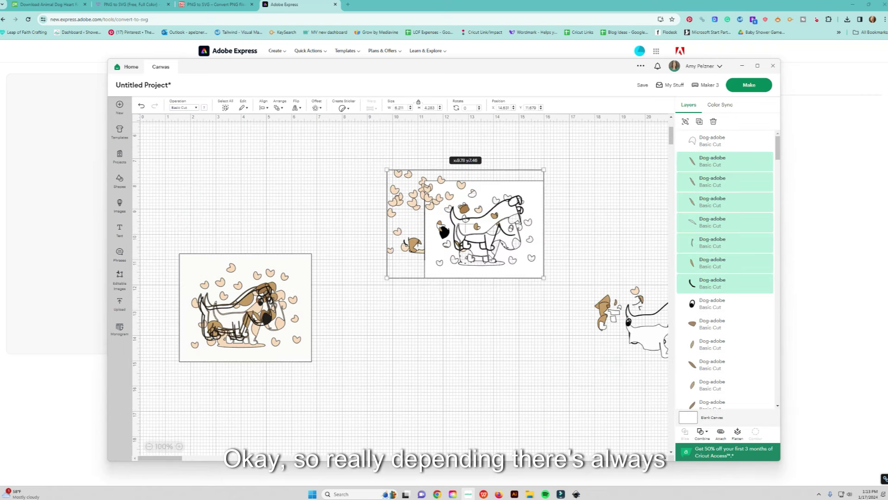
Separate the stacked dog images by moving the white background and peach layers down and the black outline out beside them.
click(483, 227)
drag(483, 227, 485, 309)
drag(507, 208, 564, 226)
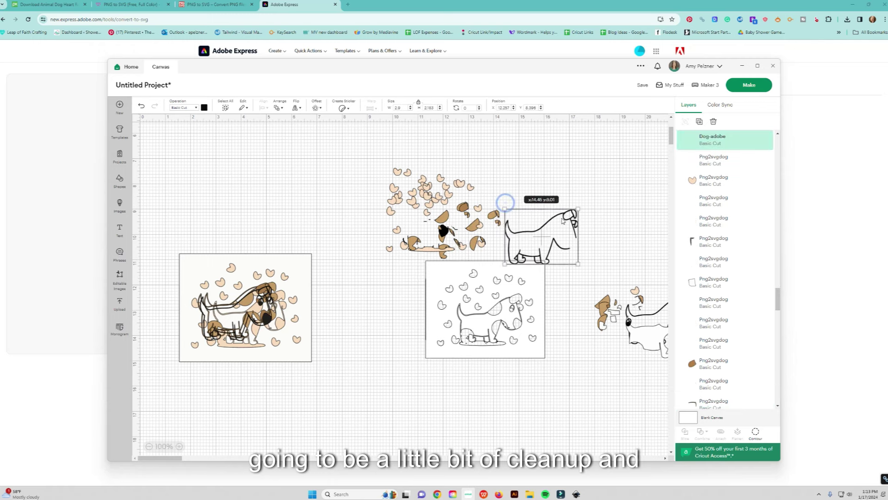
click(468, 242)
drag(467, 241, 503, 321)
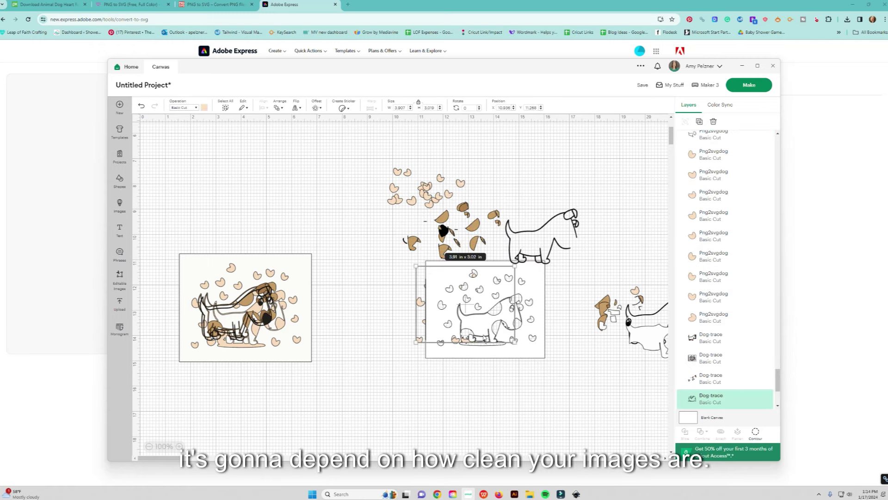
Move the Inkscape dog group nearer the other images and reposition the white Dog-trace layer over the peach pieces.
mouse_move(293, 344)
mouse_down()
mouse_move(328, 334)
mouse_move(343, 289)
mouse_up()
drag(488, 274, 502, 326)
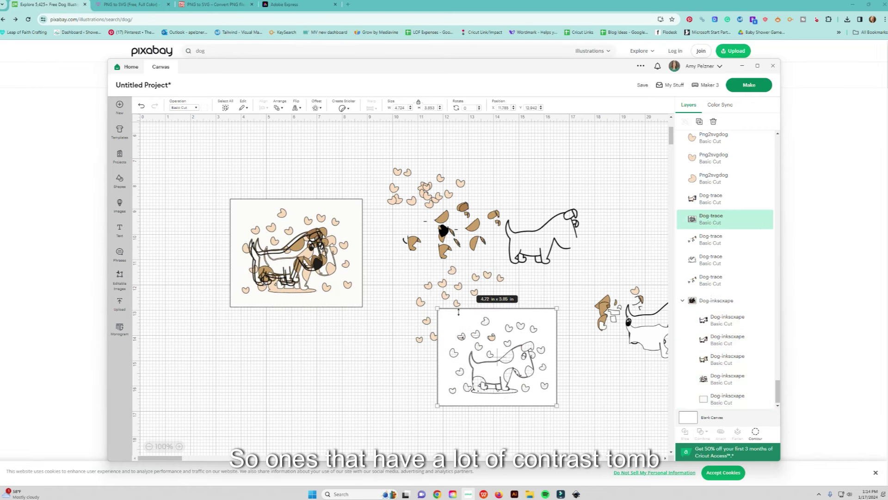
drag(490, 368, 480, 301)
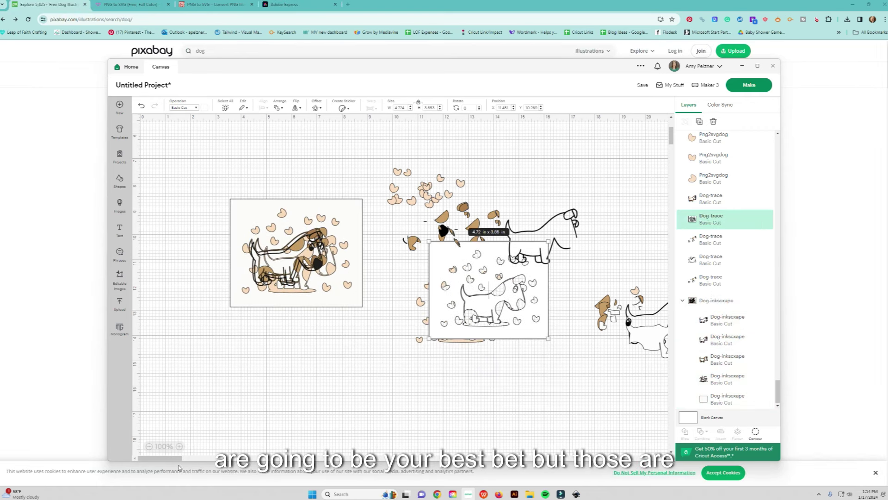
Pull the white Dog-adobe body layer away from the small dog and move the black Dog-trace outline below it.
drag(180, 459, 197, 461)
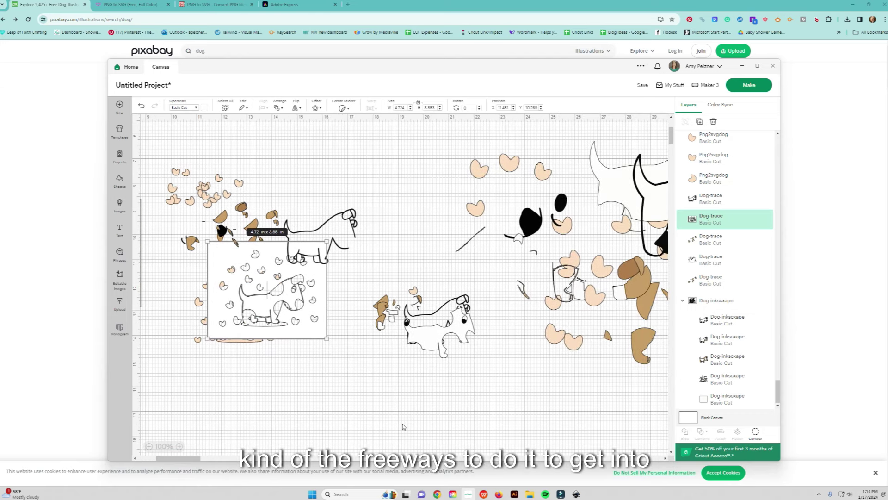
drag(426, 347, 521, 330)
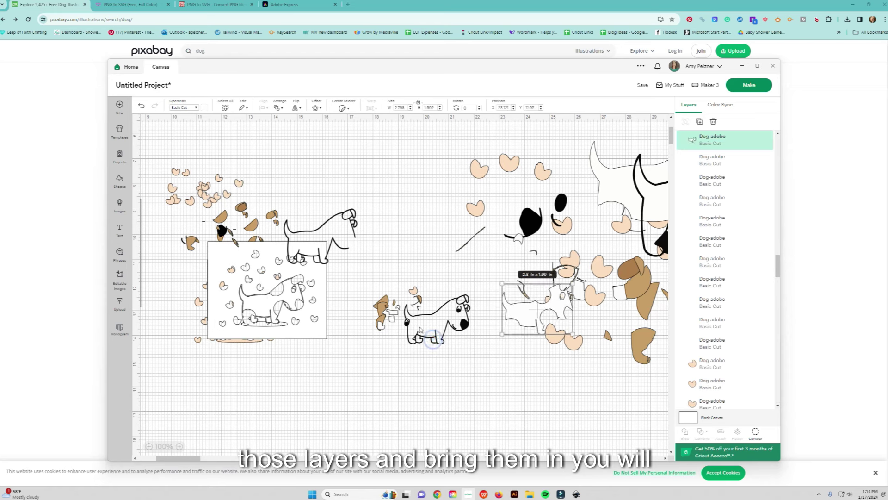
drag(445, 324, 476, 348)
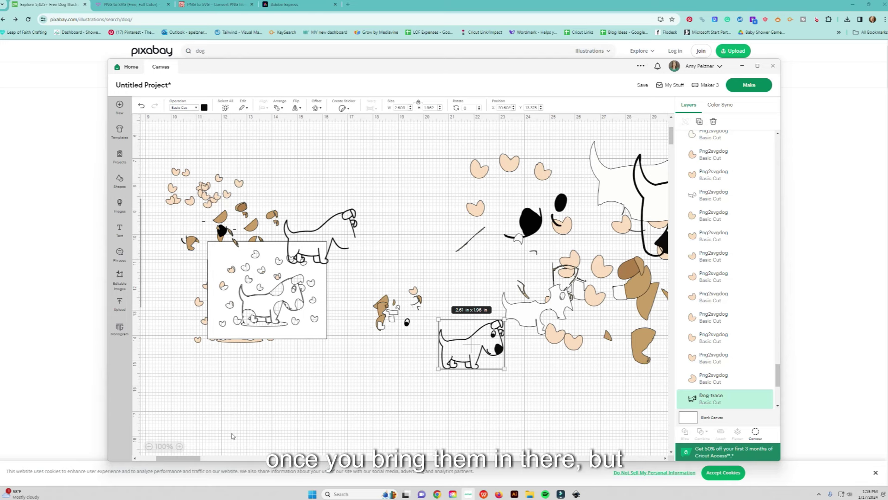
Reposition the Inkscape dog group at about X 3.76, Y 9.43 in.
drag(199, 460, 187, 458)
drag(250, 268, 254, 289)
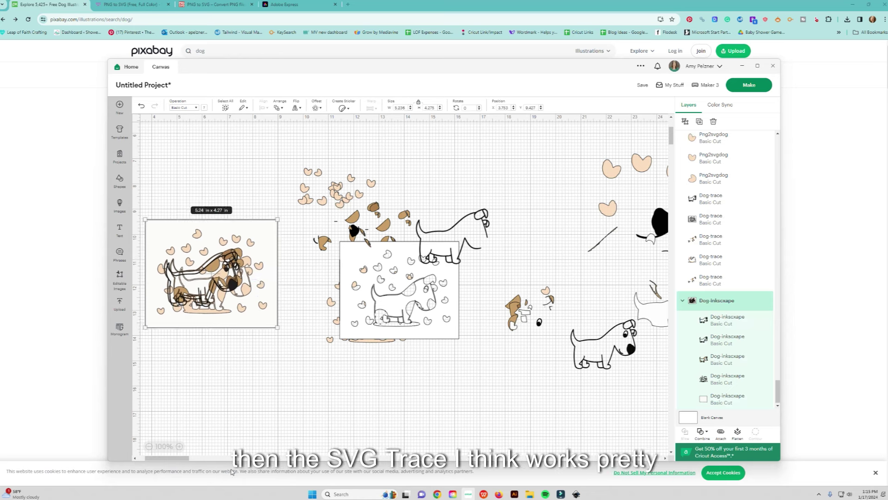
Move the large Png2svgdog outline and white body layer and the small Dog-trace outline in among the loose dog pieces.
drag(186, 459, 204, 460)
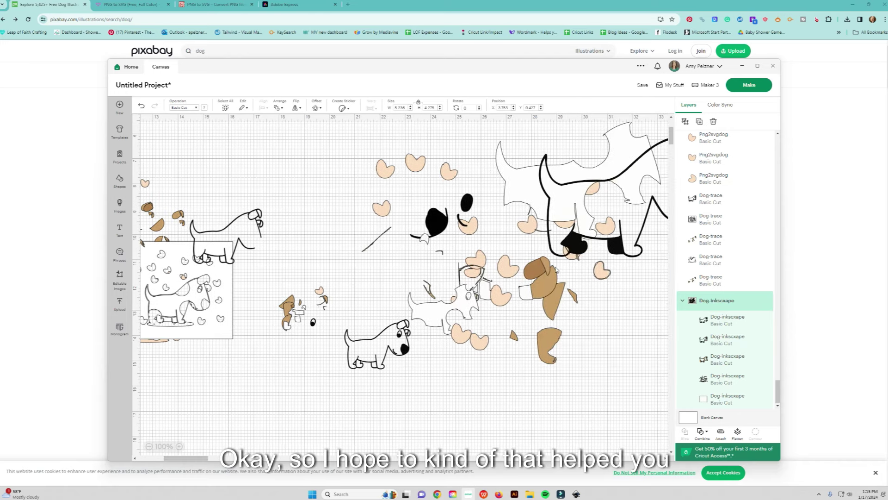
drag(613, 249, 466, 324)
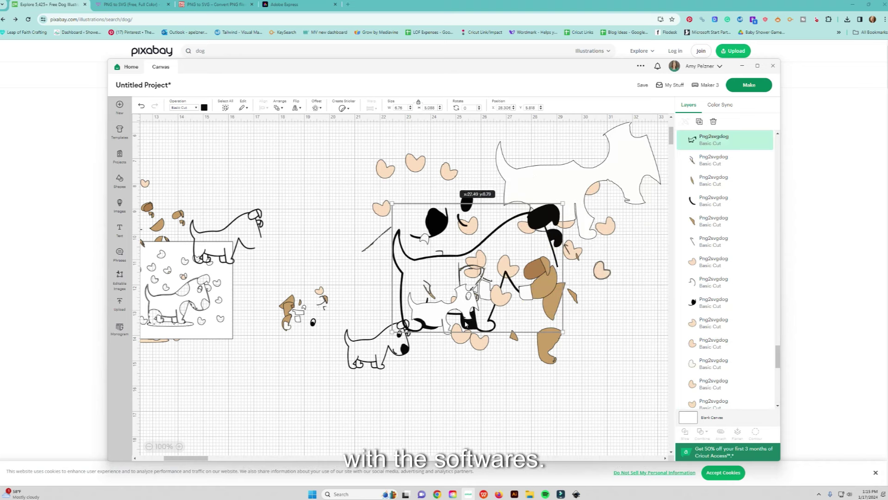
drag(407, 353, 455, 324)
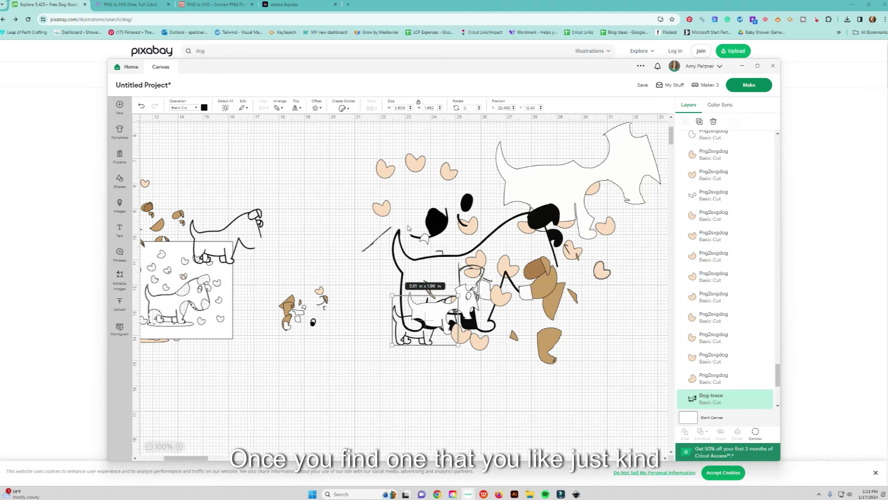
drag(440, 226, 456, 263)
drag(546, 195, 502, 269)
Move three of the upper Png2svgdog hearts down toward the black nose piece.
drag(447, 172, 456, 193)
drag(414, 163, 430, 200)
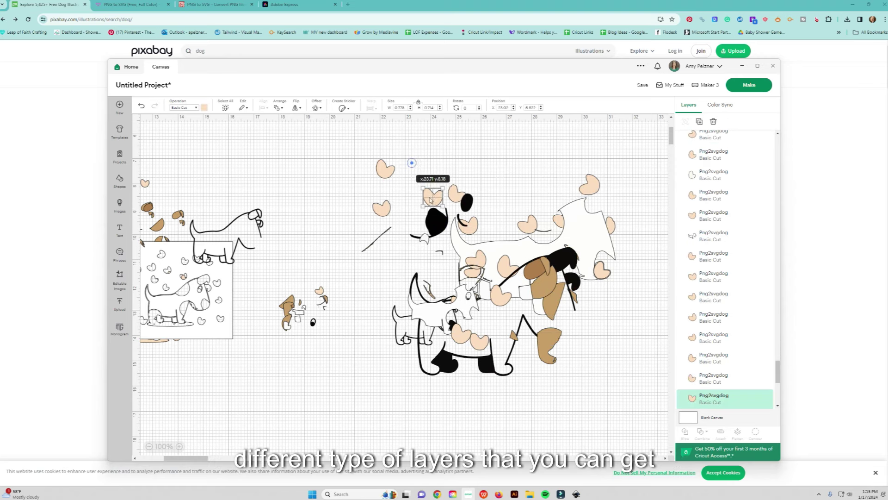
drag(394, 170, 413, 231)
scroll(403, 380, down, 3)
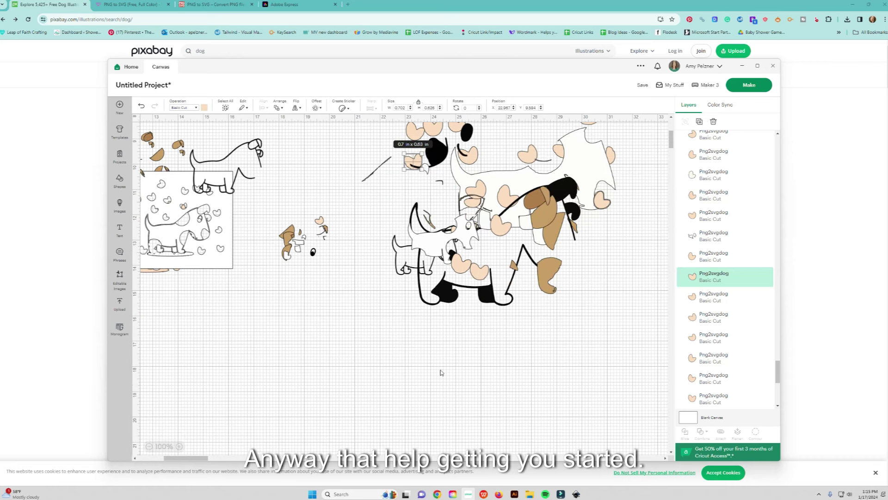